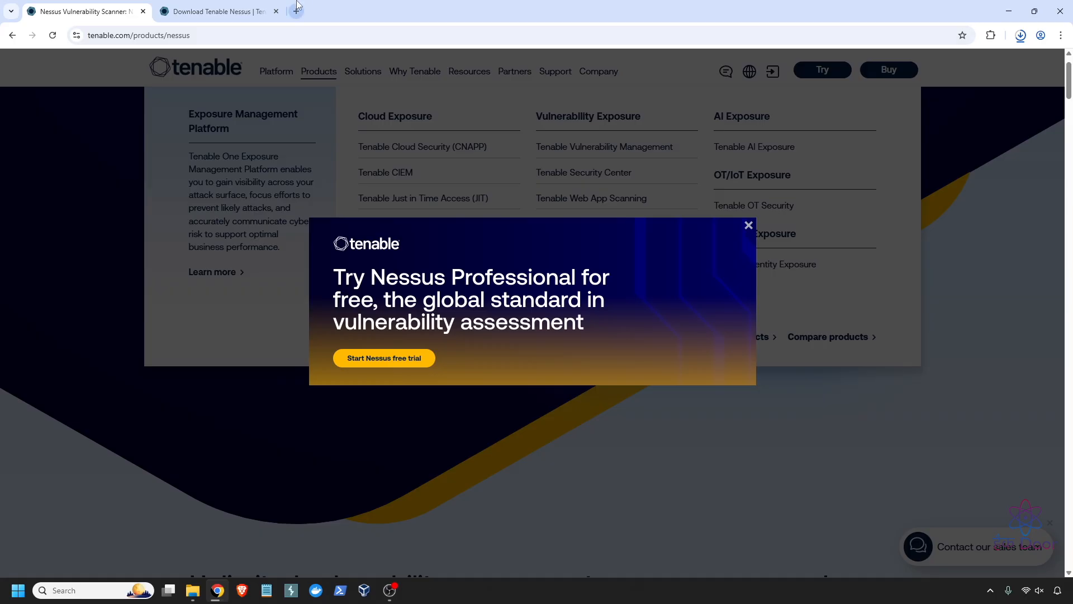
- Go to the Nessus downloads page and keep Platform set to Windows - x86_64
click(237, 12)
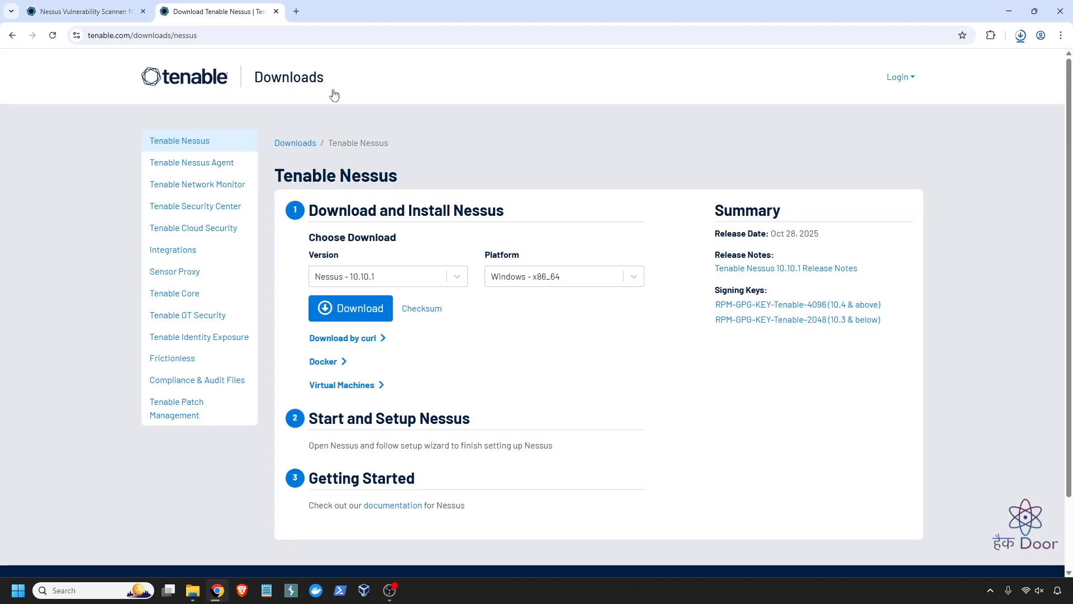
click(258, 36)
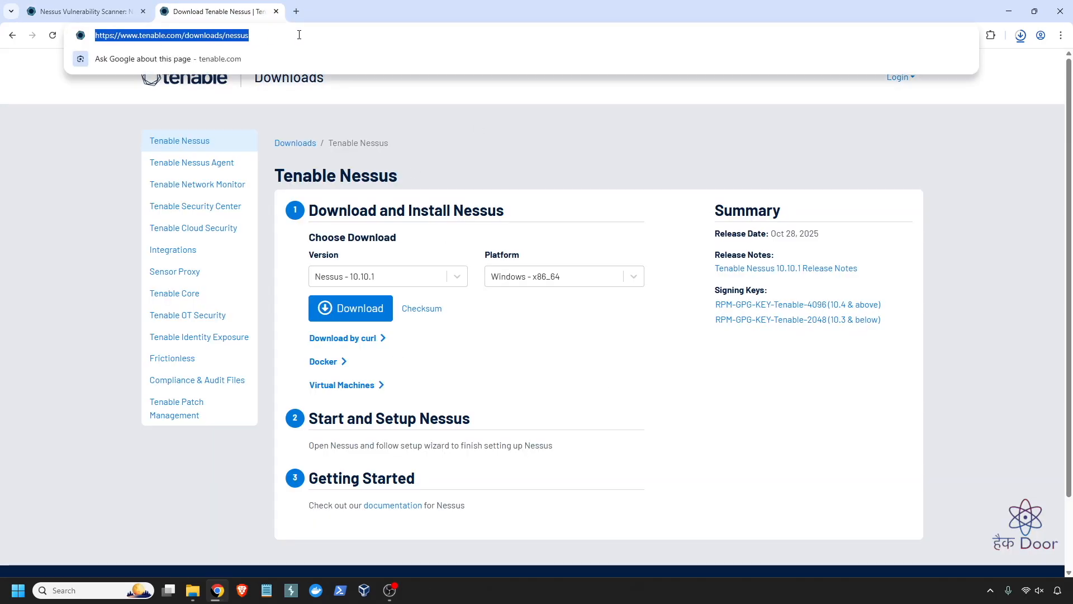
click(739, 401)
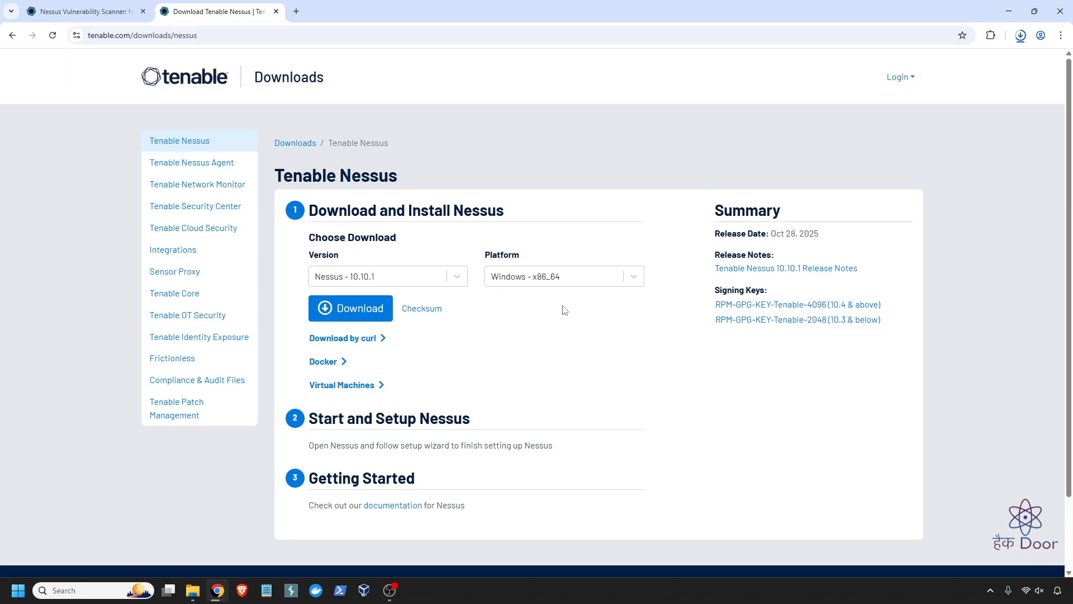
click(551, 281)
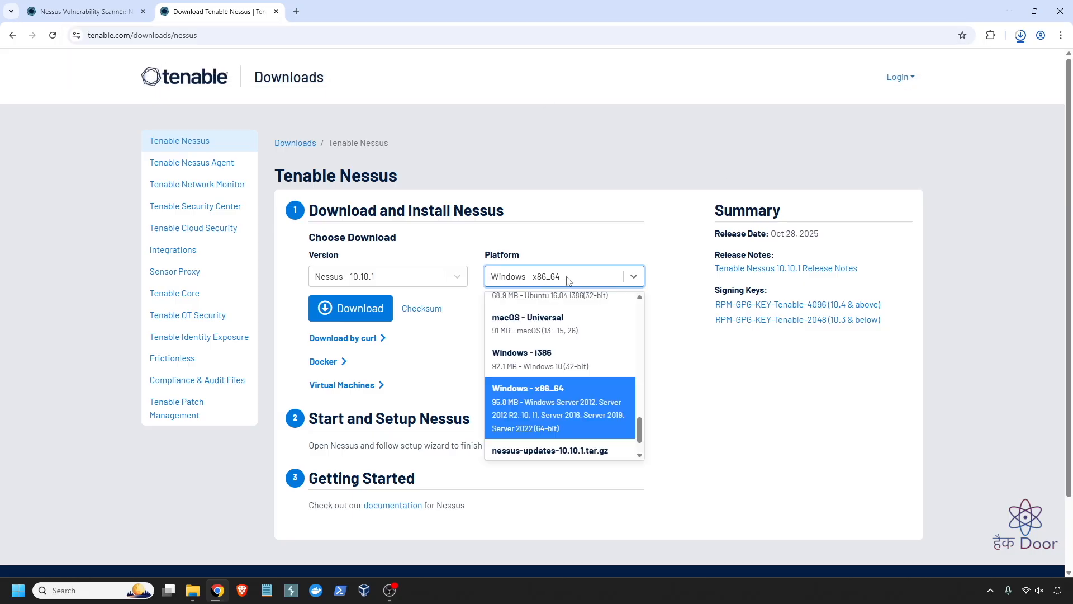
click(603, 407)
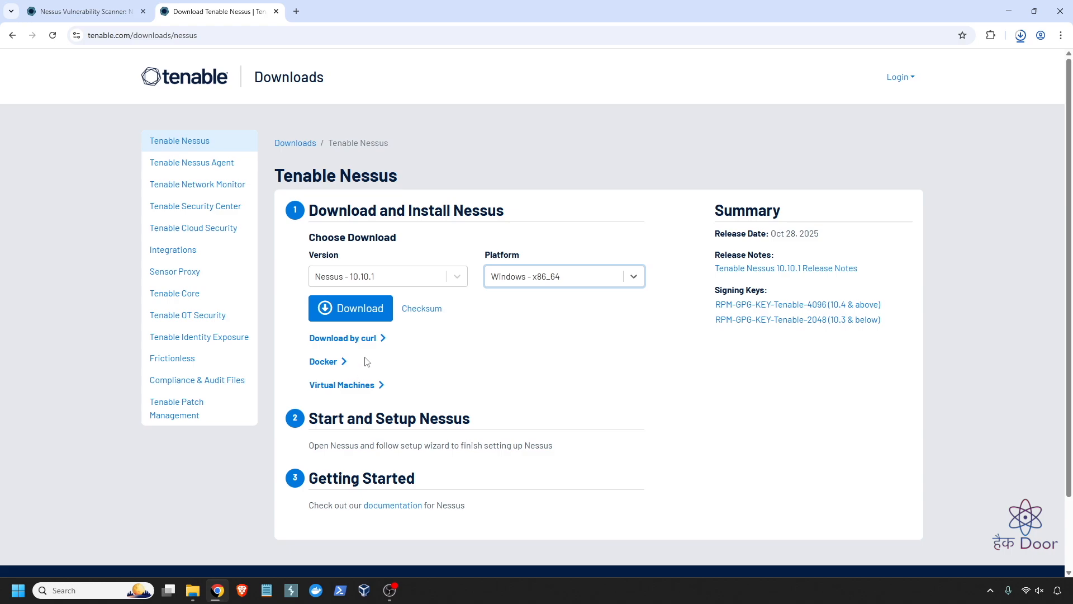
- Glance at the Docker instructions, then download the Nessus 10.10.1 installer after agreeing to the license
click(344, 364)
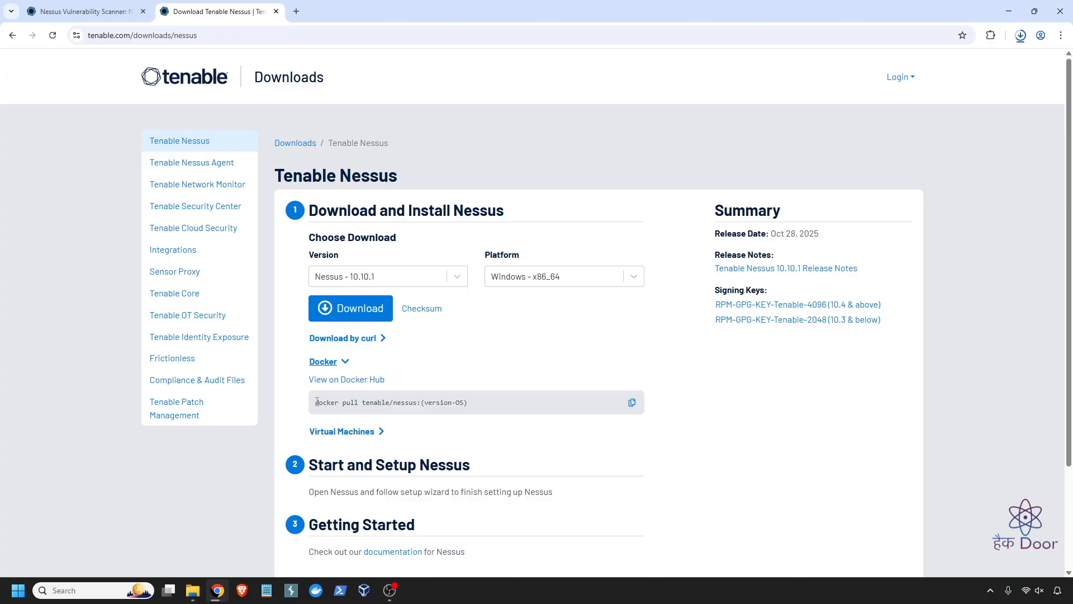
drag(358, 402, 524, 366)
click(524, 366)
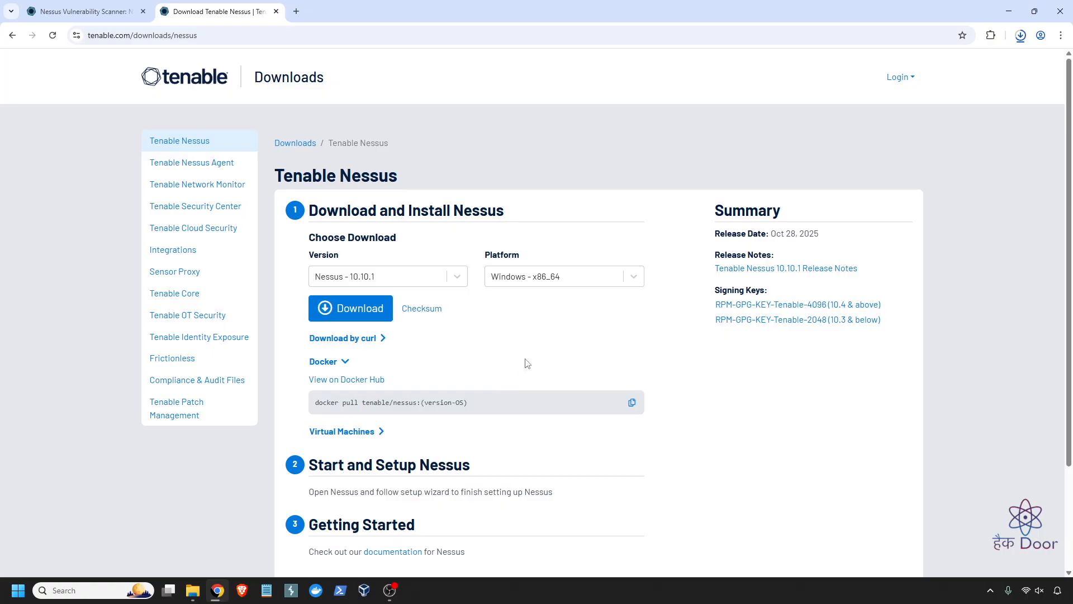
click(335, 306)
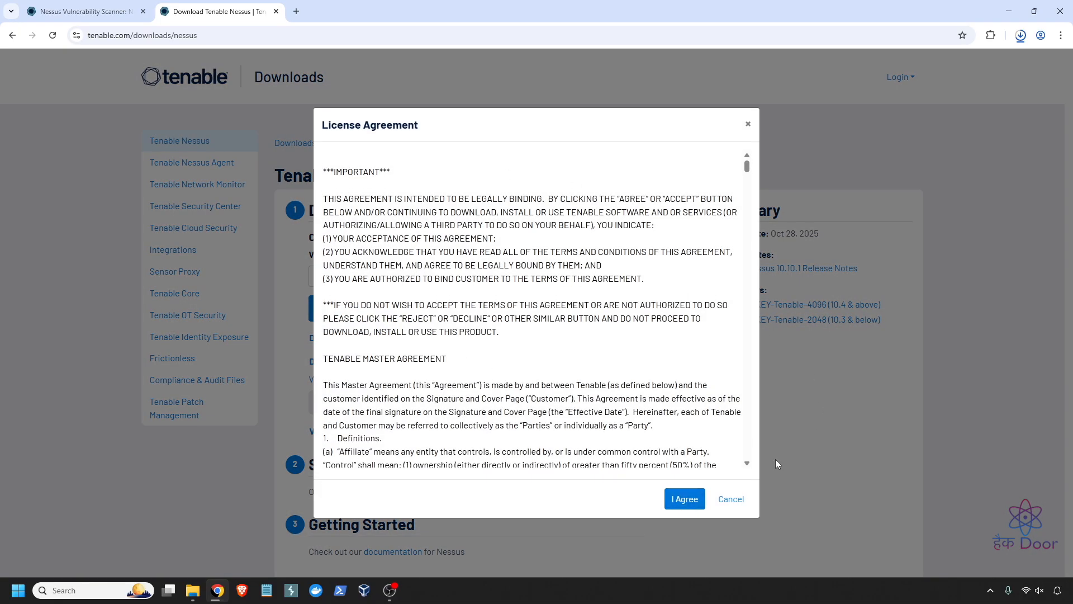
click(684, 499)
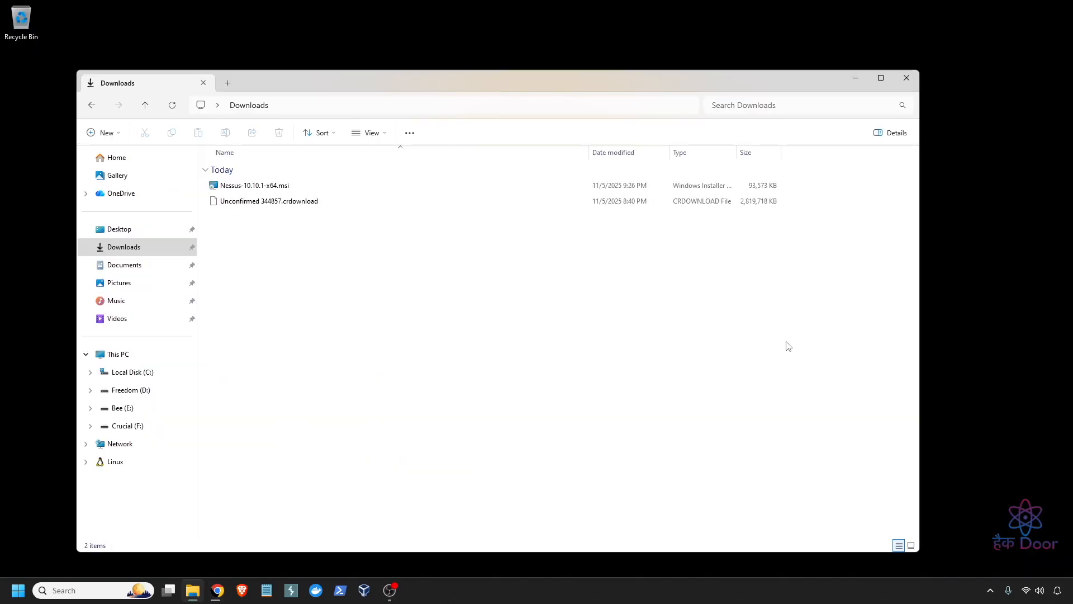
- Maximize the Downloads folder and launch Nessus-10.10.1-x64.msi
double_click(345, 82)
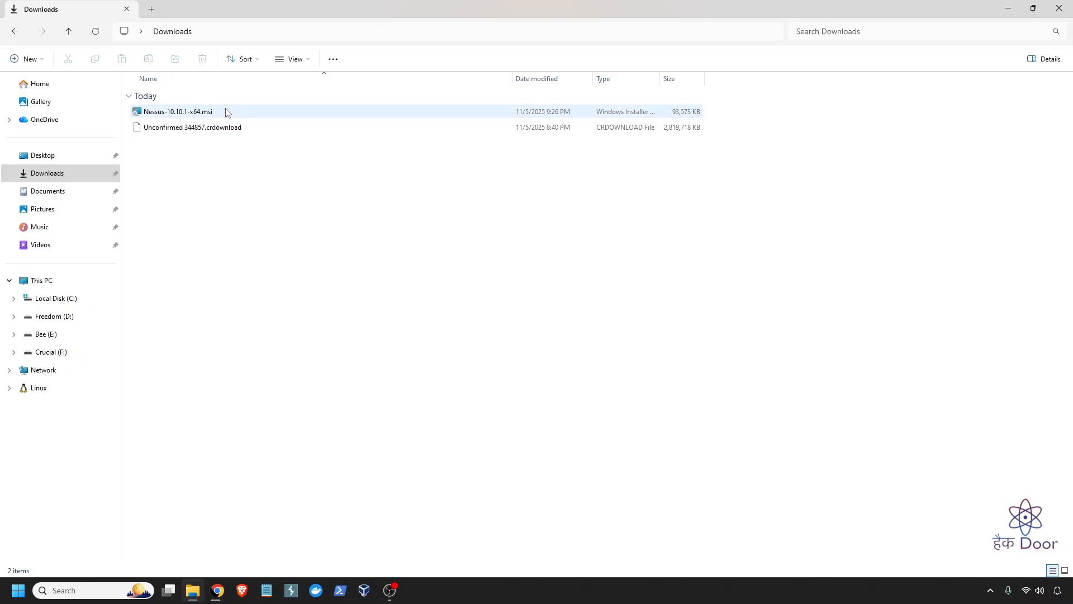
double_click(262, 114)
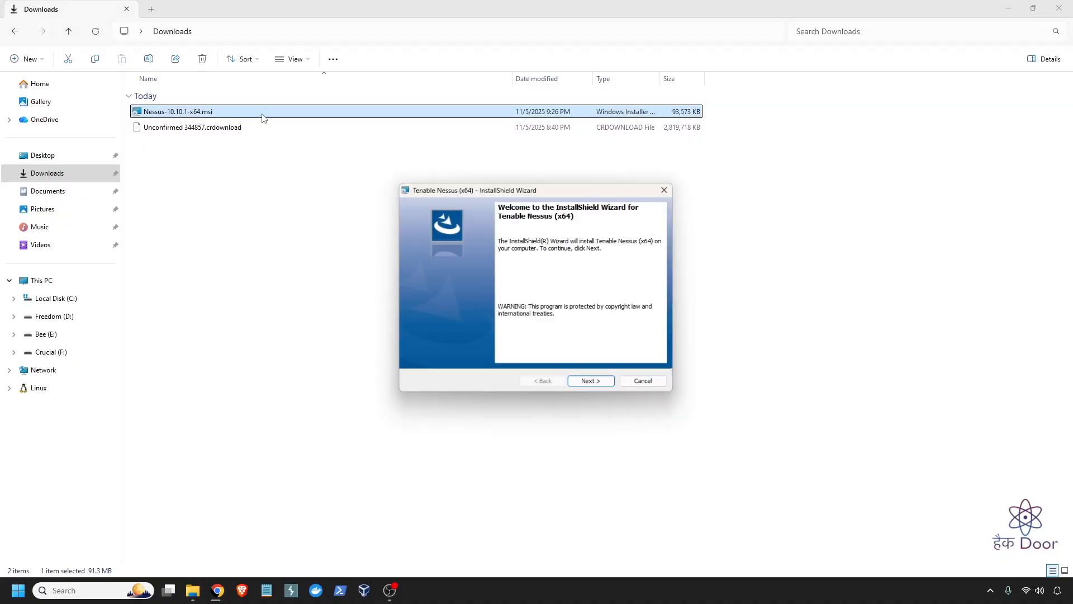
- Run the InstallShield Wizard, accepting the license and default Program Files folder, and finish installing Nessus (x64)
click(1005, 9)
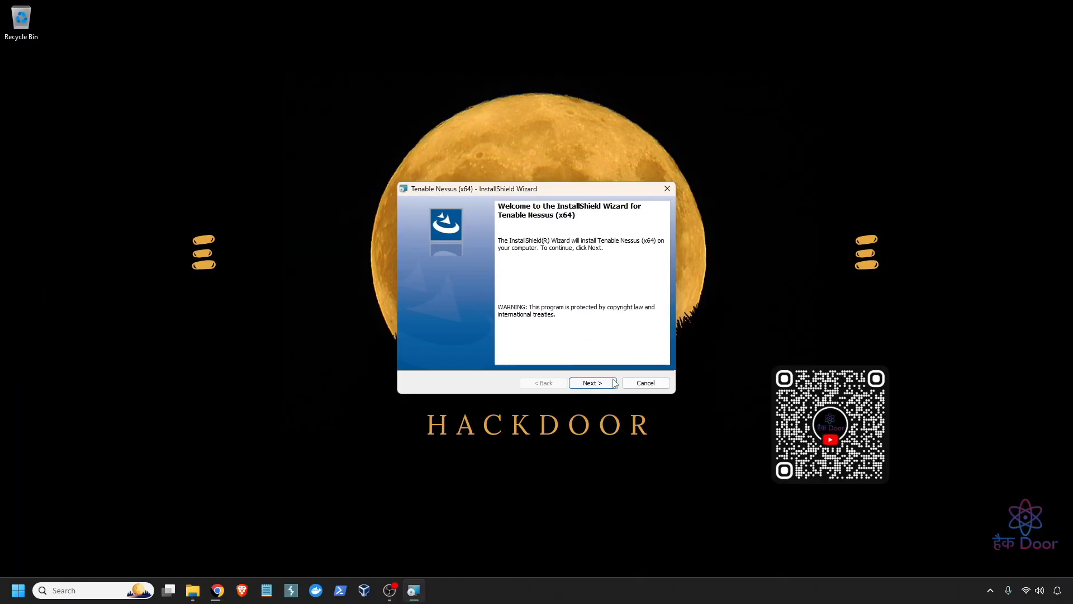
click(608, 382)
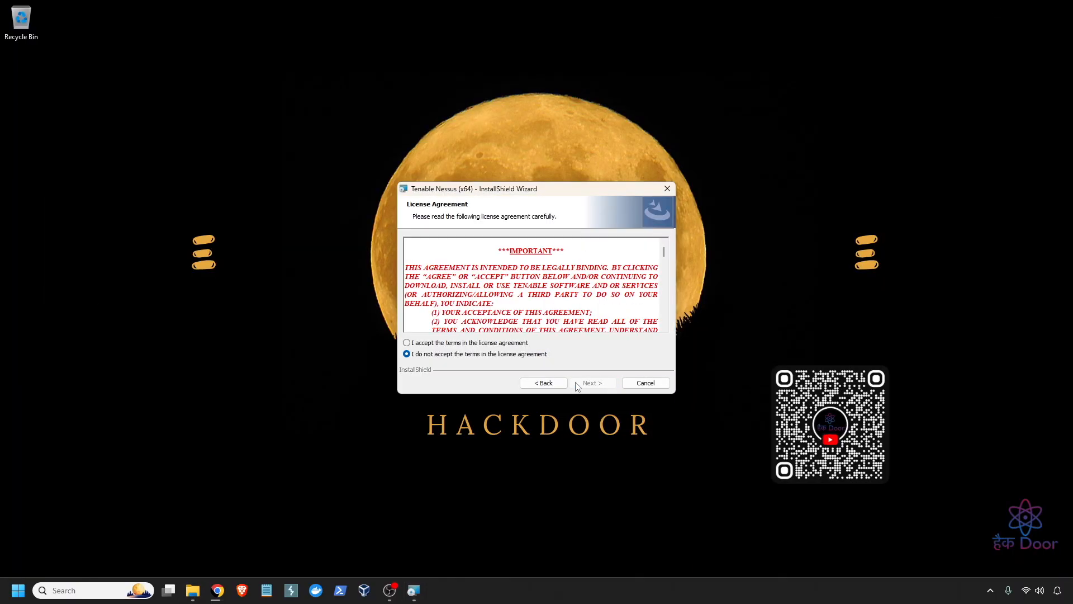
click(448, 344)
click(594, 383)
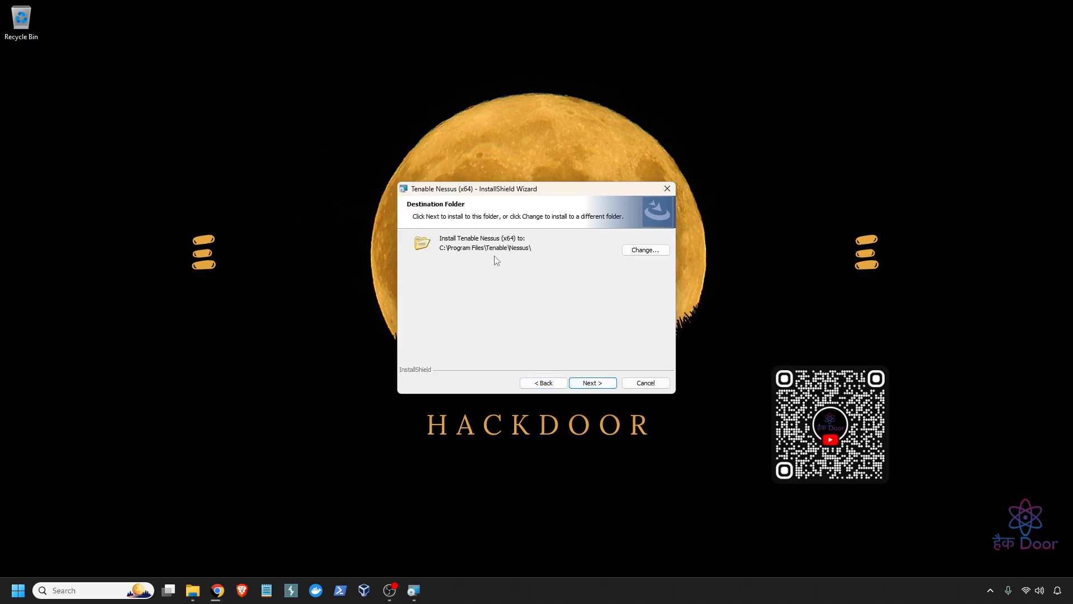
click(596, 383)
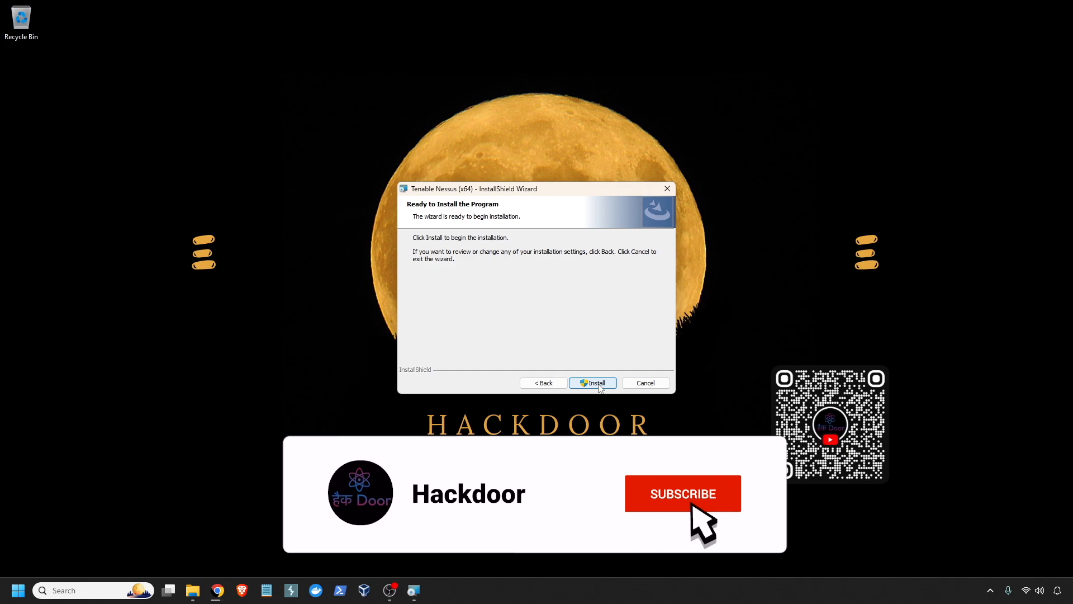
click(596, 383)
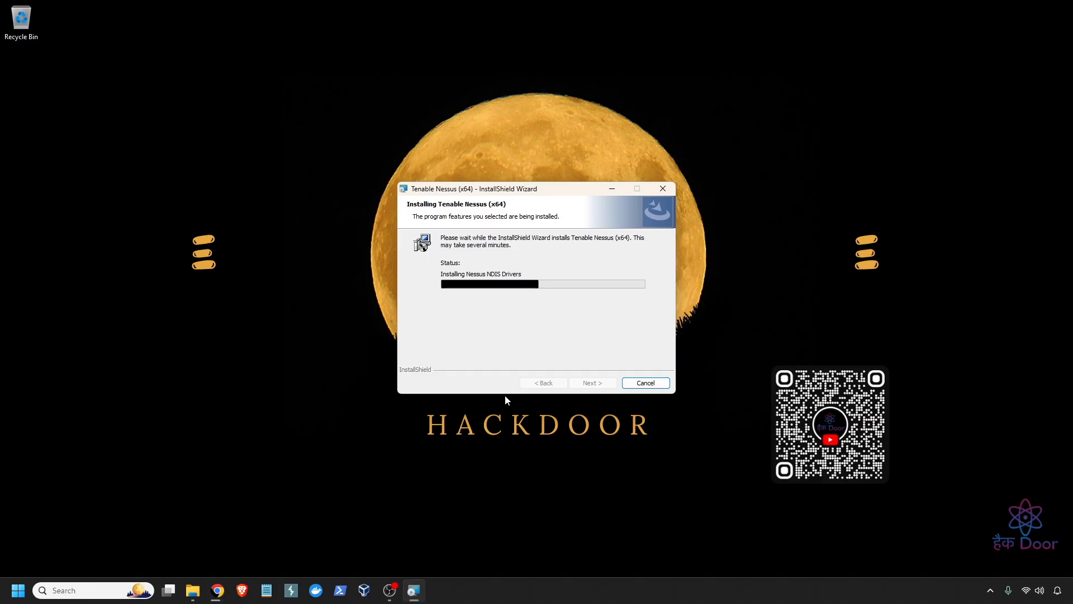
drag(501, 192, 627, 85)
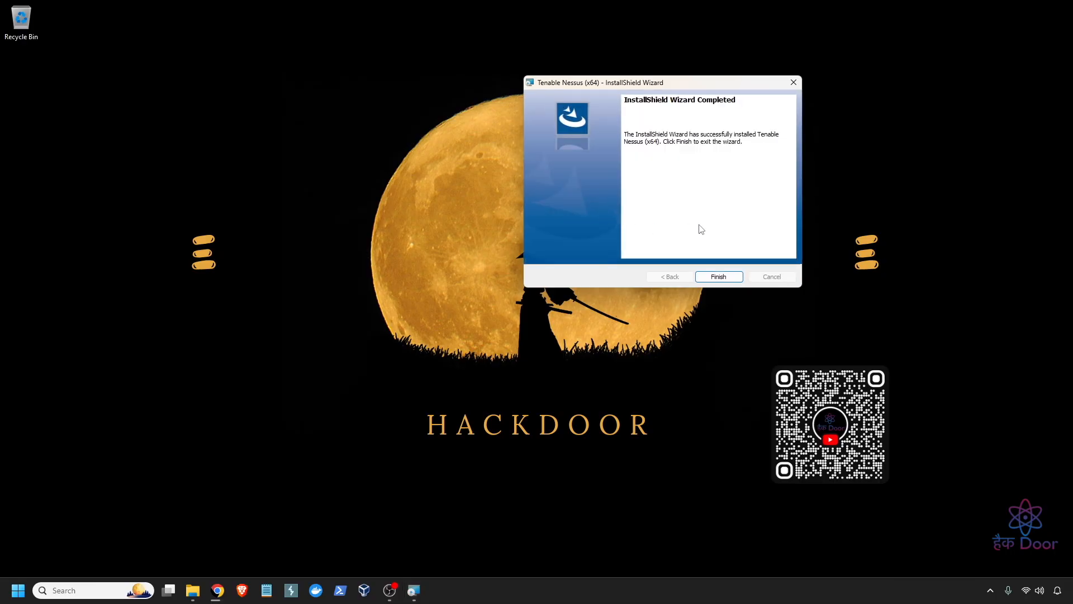
click(723, 278)
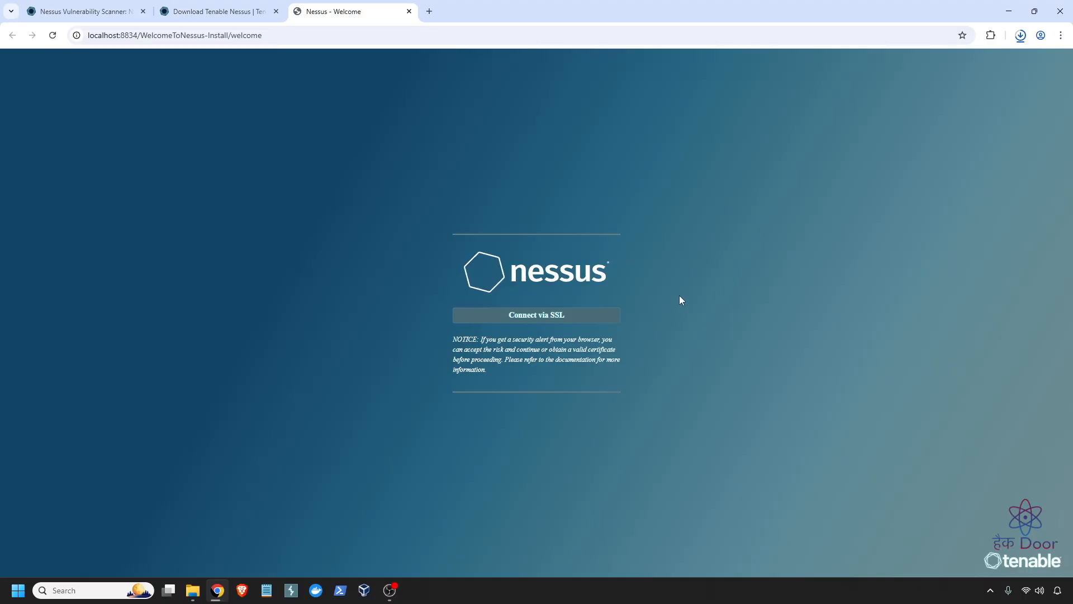
- Connect to Nessus via SSL and reveal the advanced certificate warning options
click(544, 322)
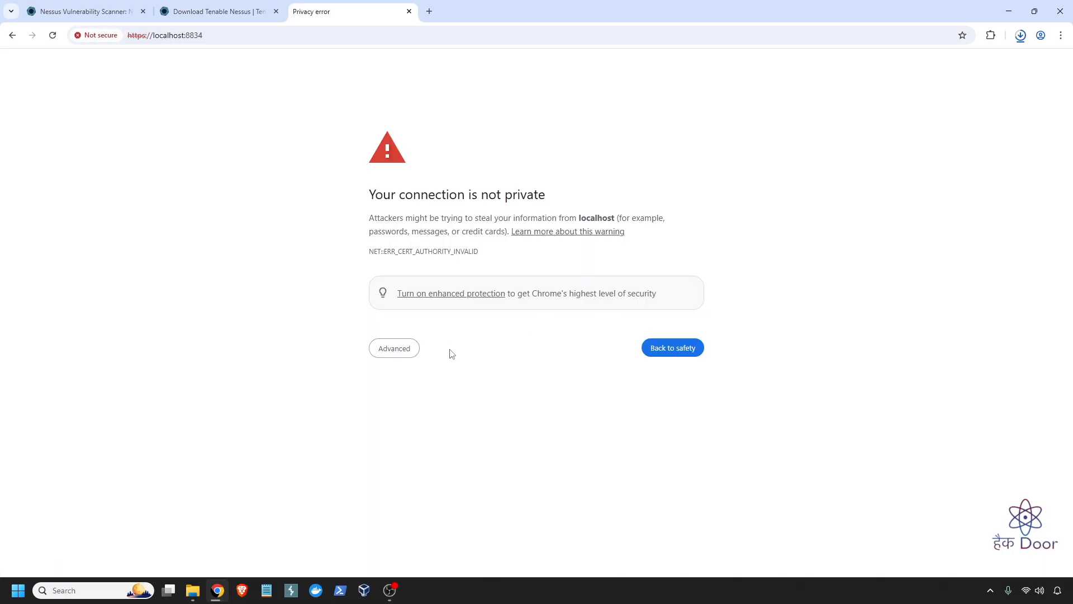
click(400, 357)
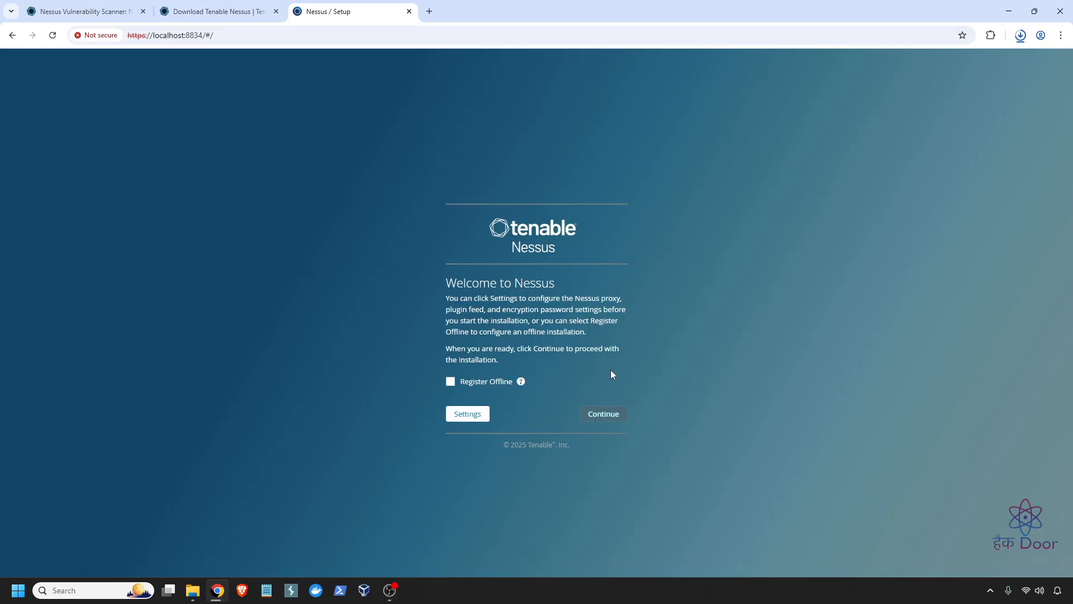
- Choose Register for Nessus Essentials and continue to the activation code form
click(613, 419)
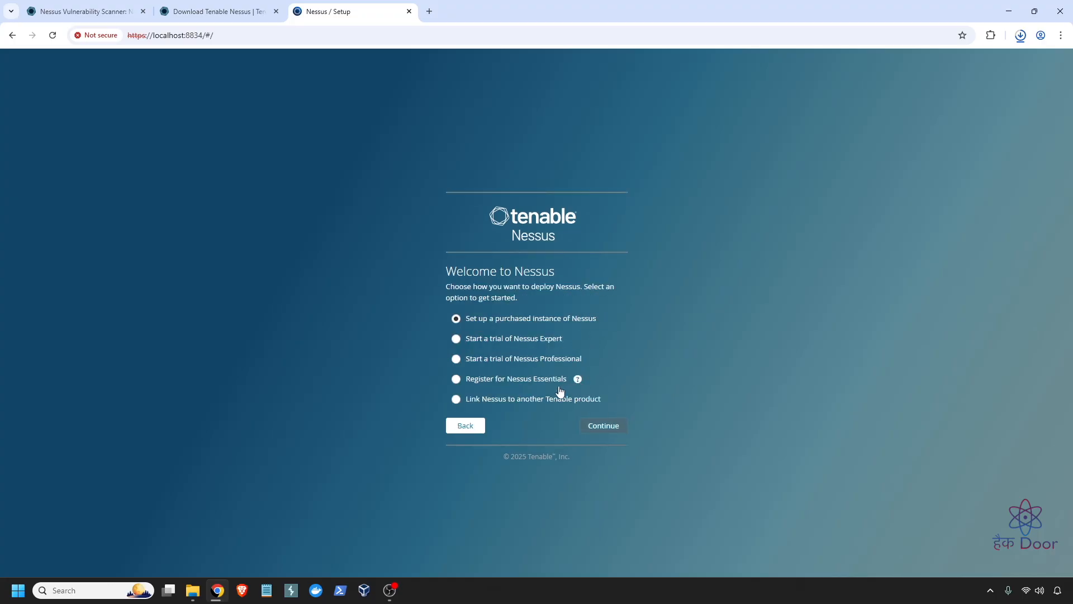
mouse_move(579, 380)
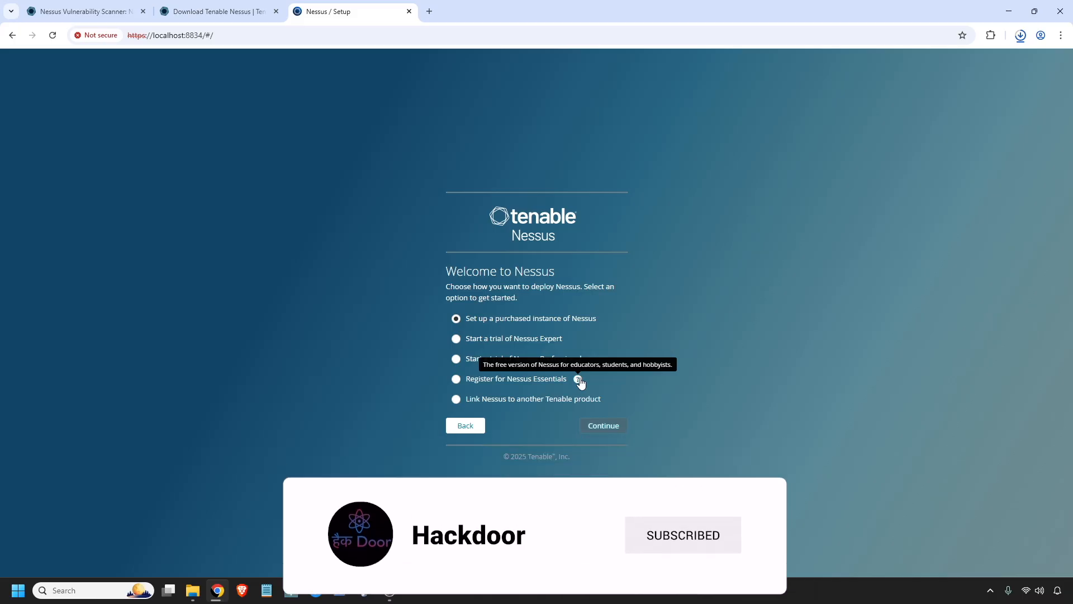
click(499, 382)
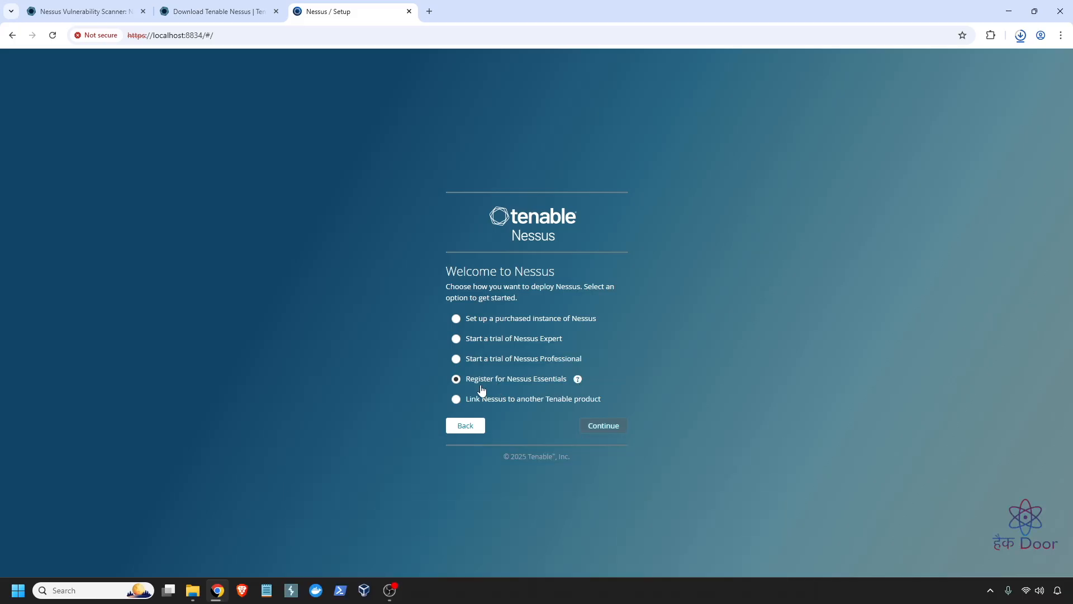
click(610, 430)
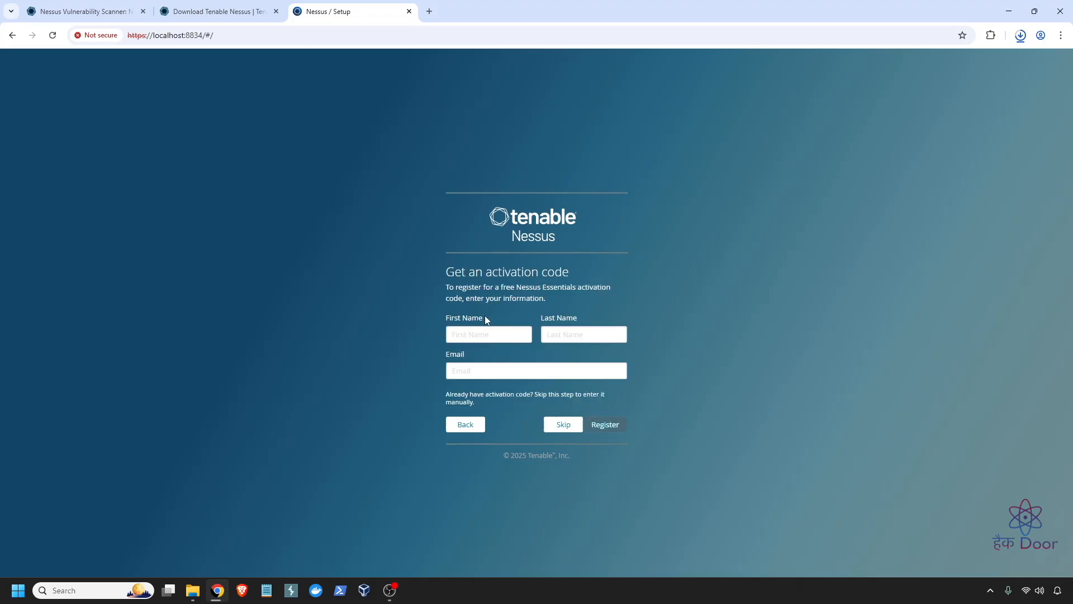
- Fill in the first name, last name and e-mail address, then register for an activation code
click(495, 332)
key(Tab)
key(Tab)
key(BackSpace)
key(BackSpace)
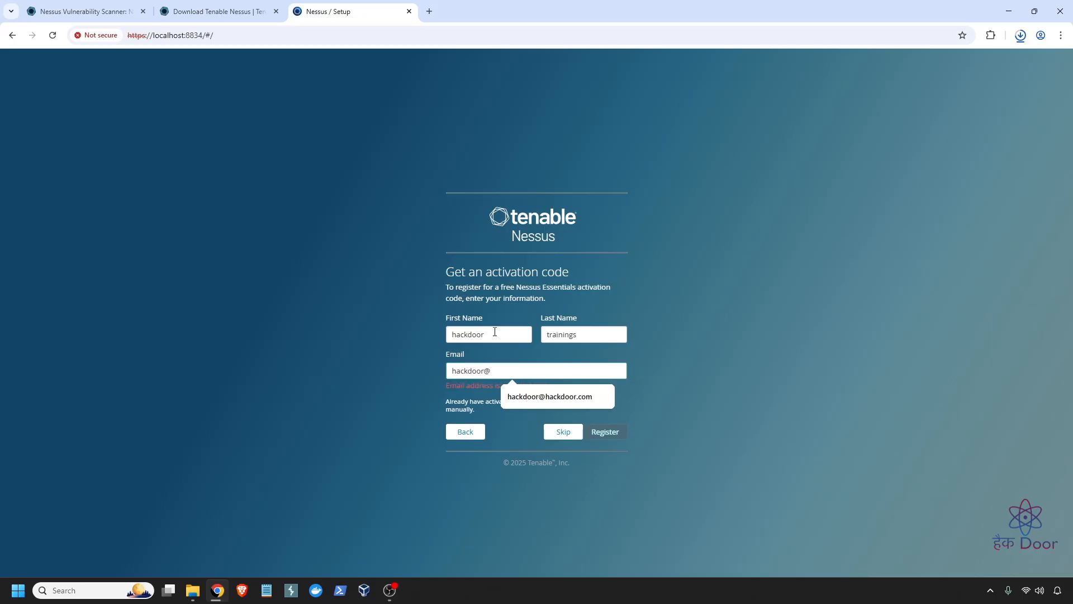
key(Down)
key(Return)
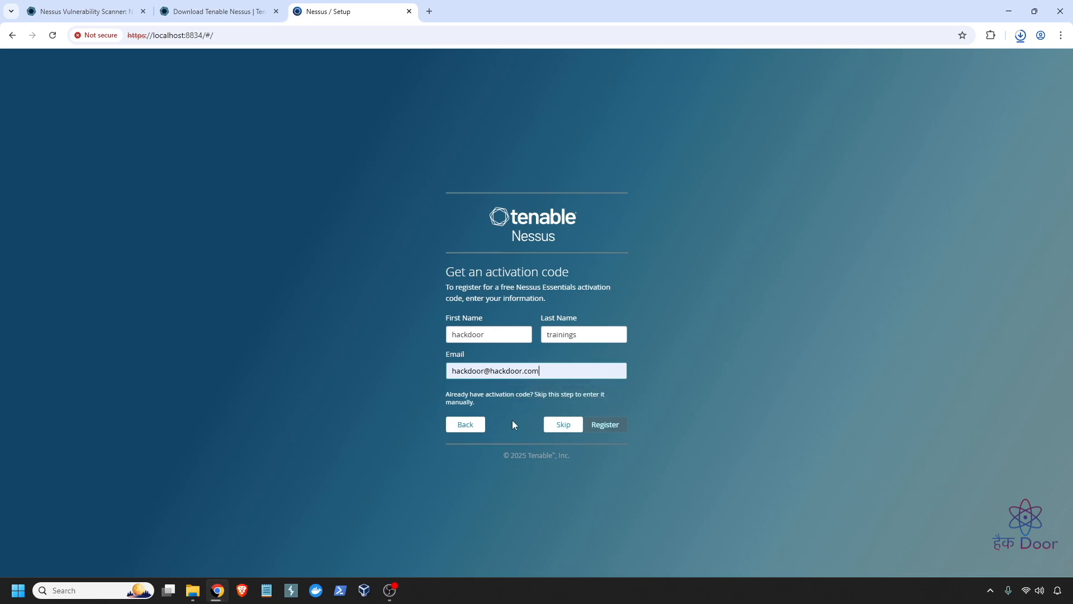
click(607, 425)
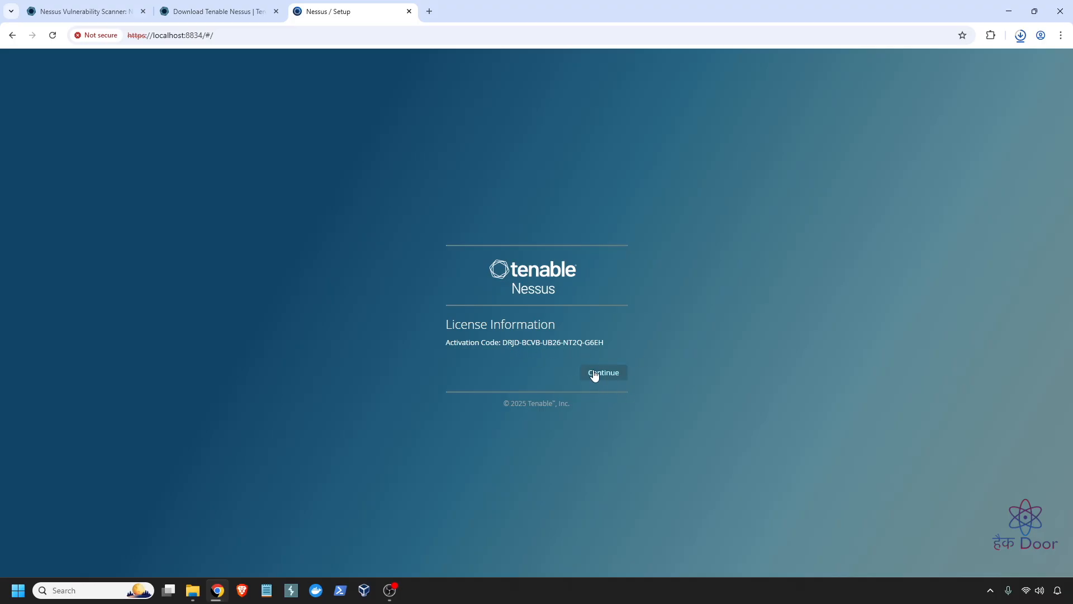
- Create the administrator account with a username and password and submit it
click(595, 373)
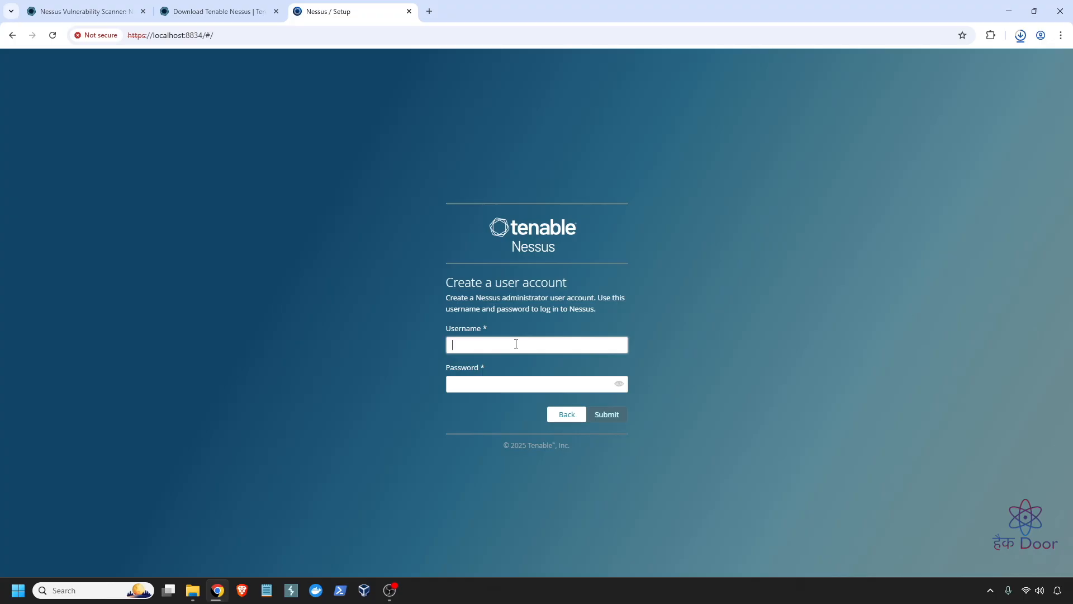
key(Tab)
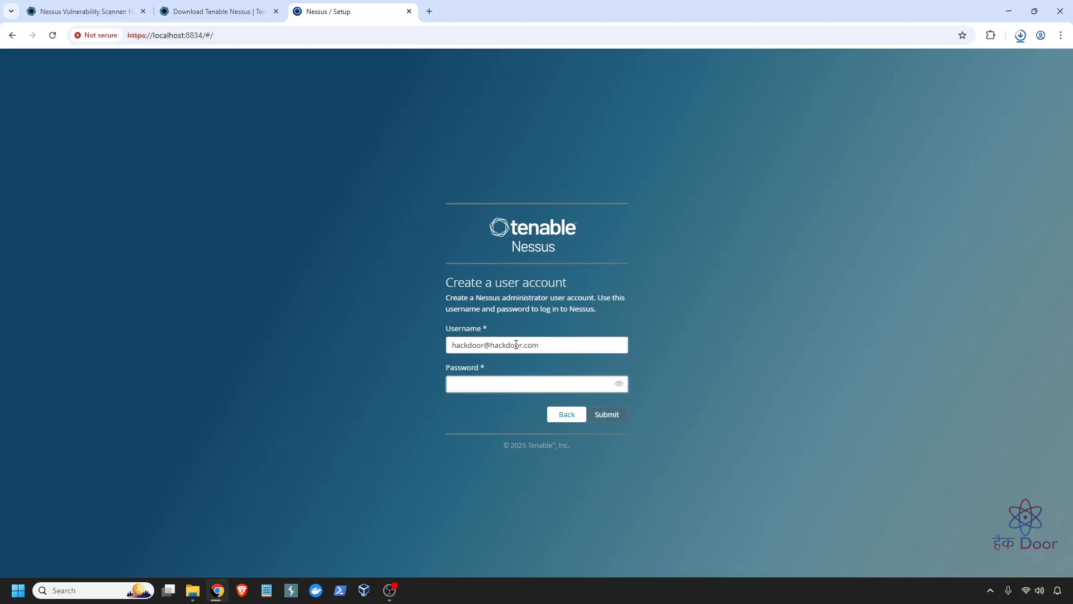
click(496, 351)
drag(496, 351, 579, 344)
triple_click(579, 344)
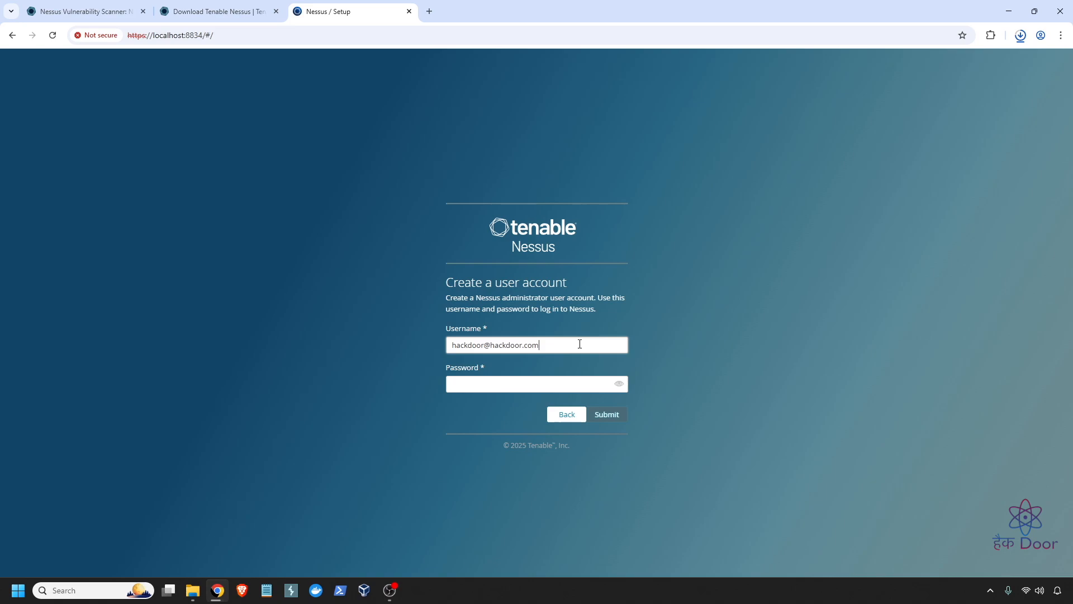
text(hackdoor)
key(Tab)
text(•••••••••••••)
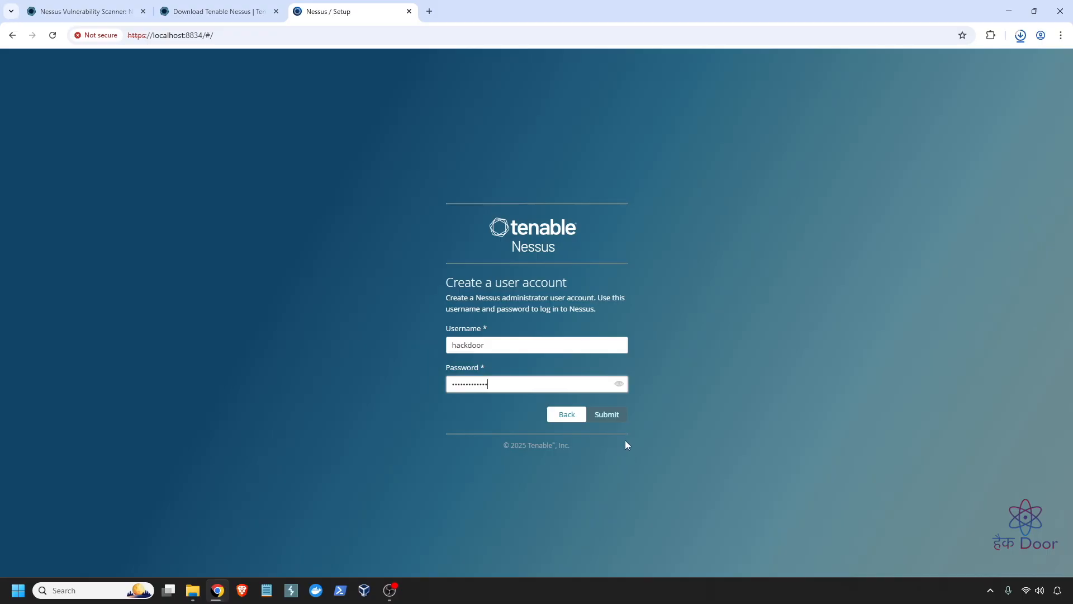
click(608, 416)
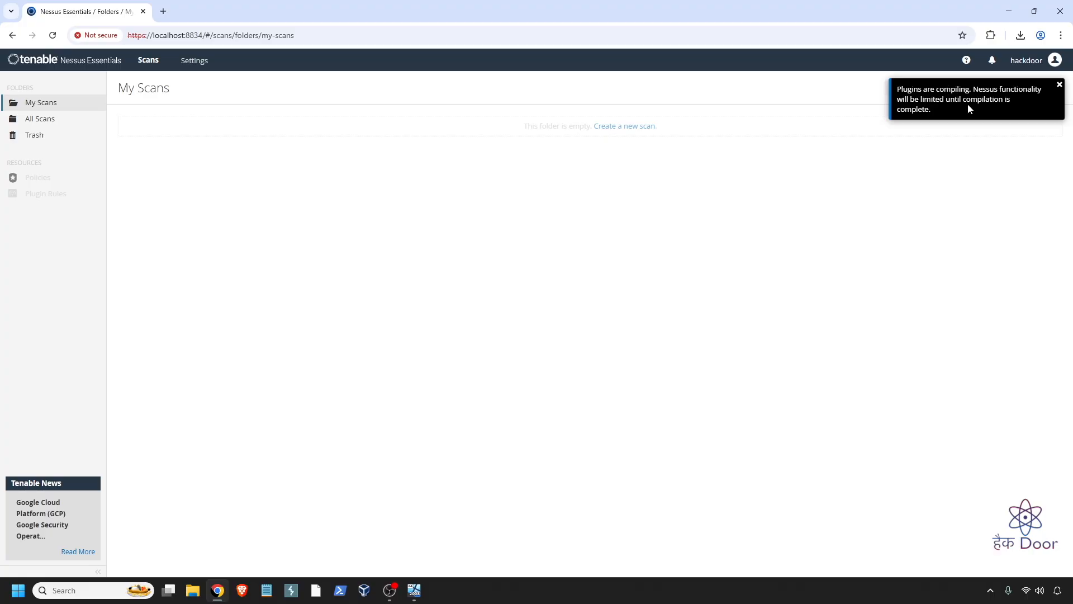
- Dismiss the plugins-compiling notice and reload the scans page
click(1059, 85)
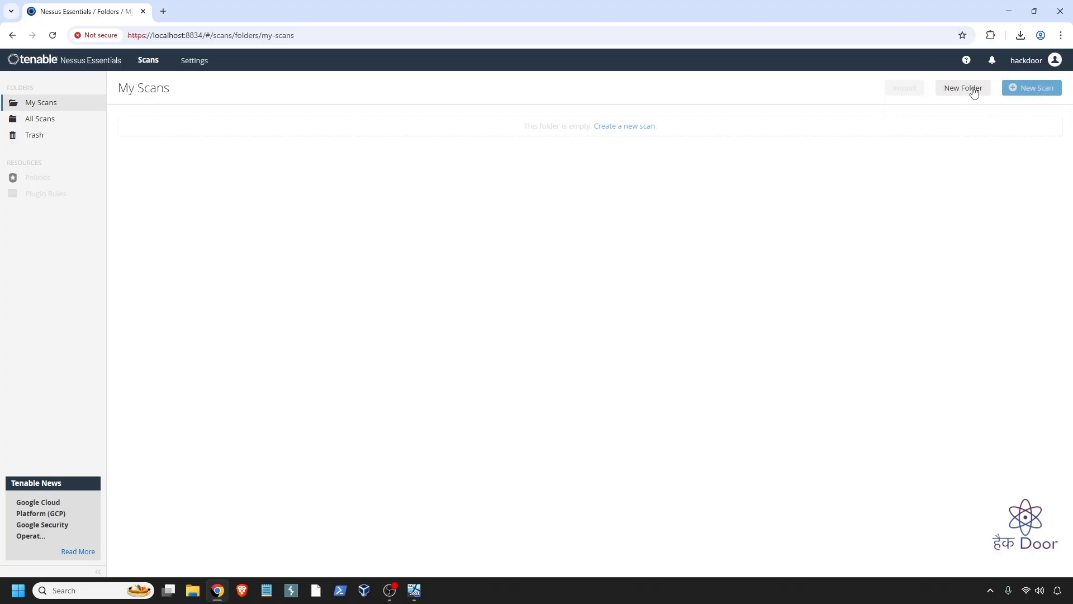
click(53, 35)
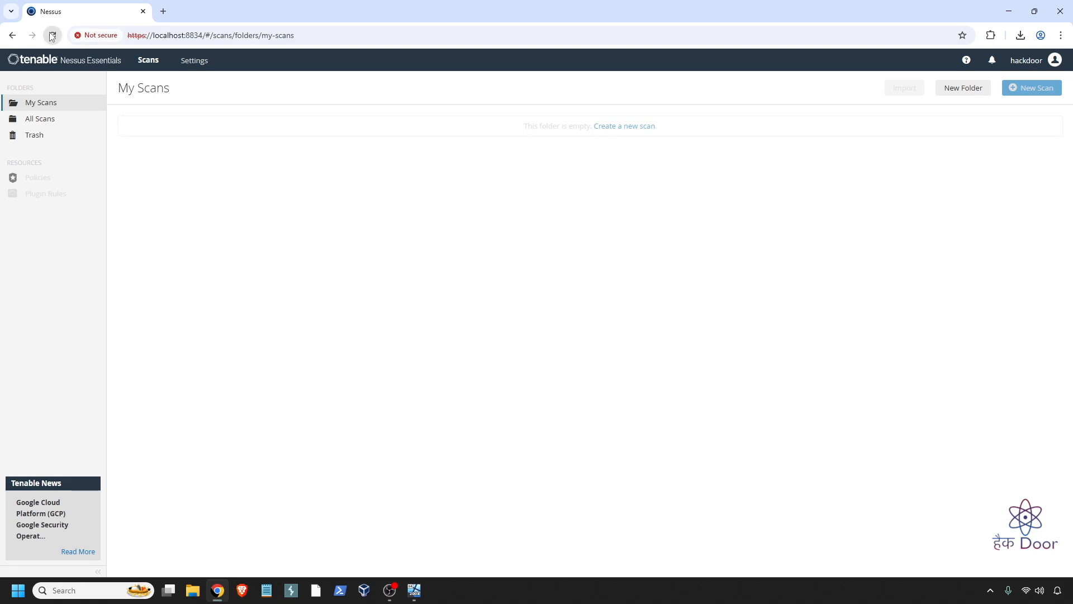
click(53, 35)
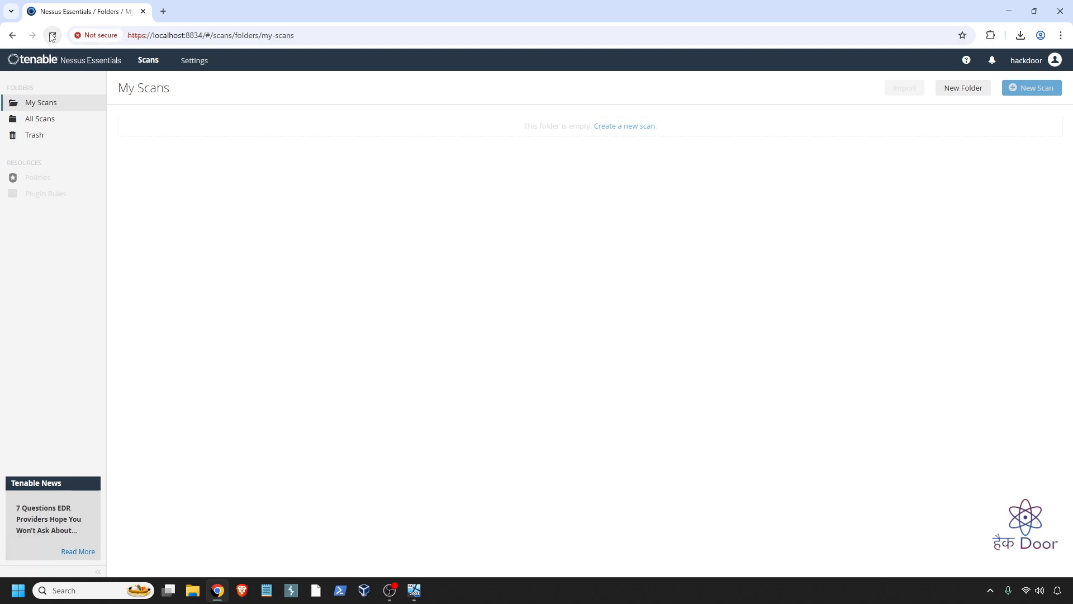
click(52, 36)
- Close the Welcome host discovery prompt and bring up the New Scan templates
click(1023, 66)
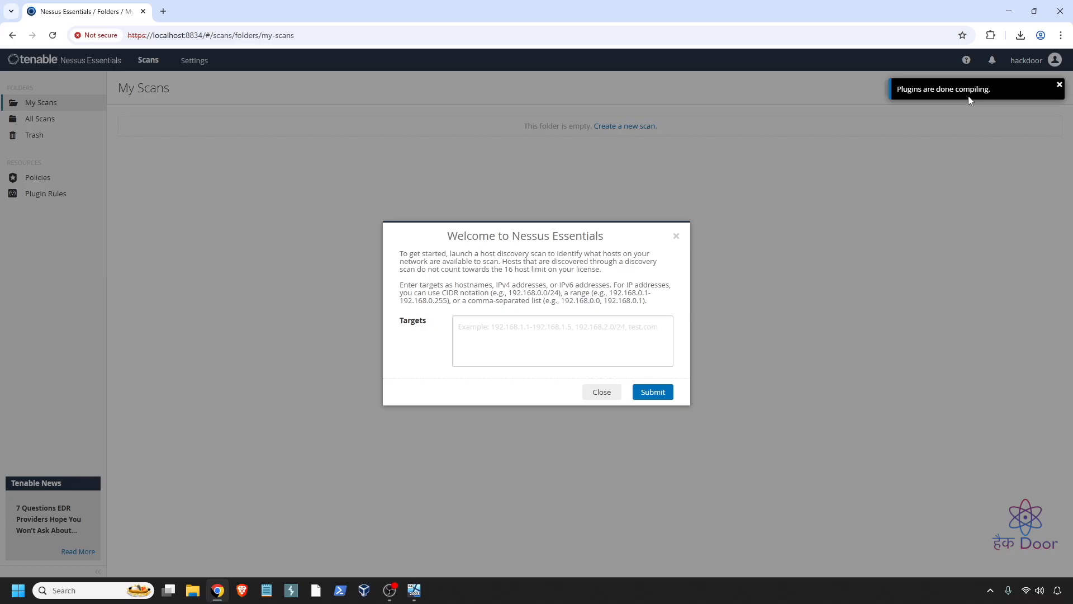
click(572, 330)
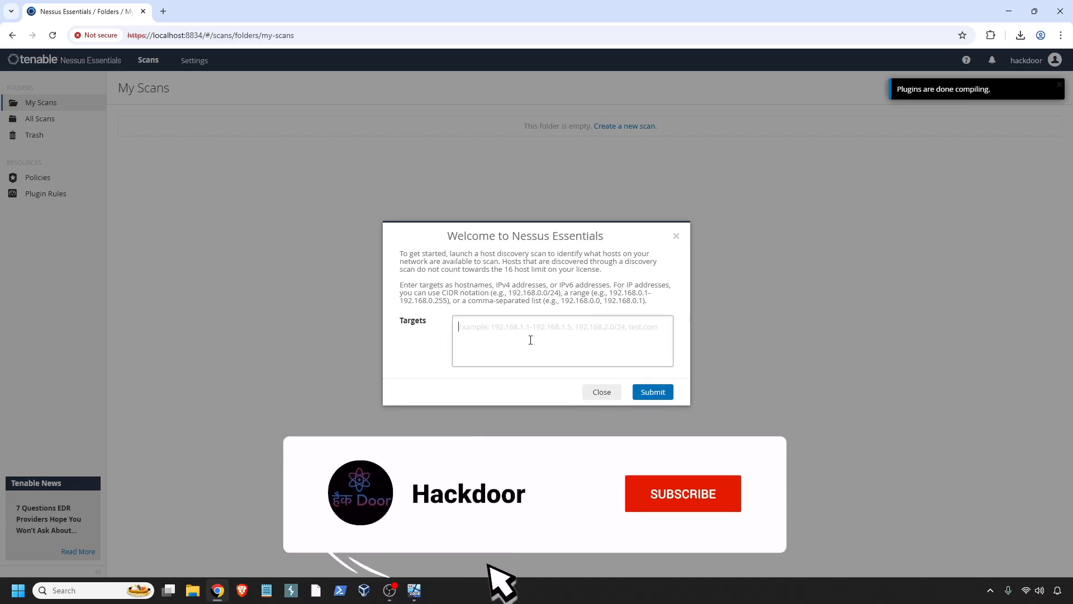
click(602, 394)
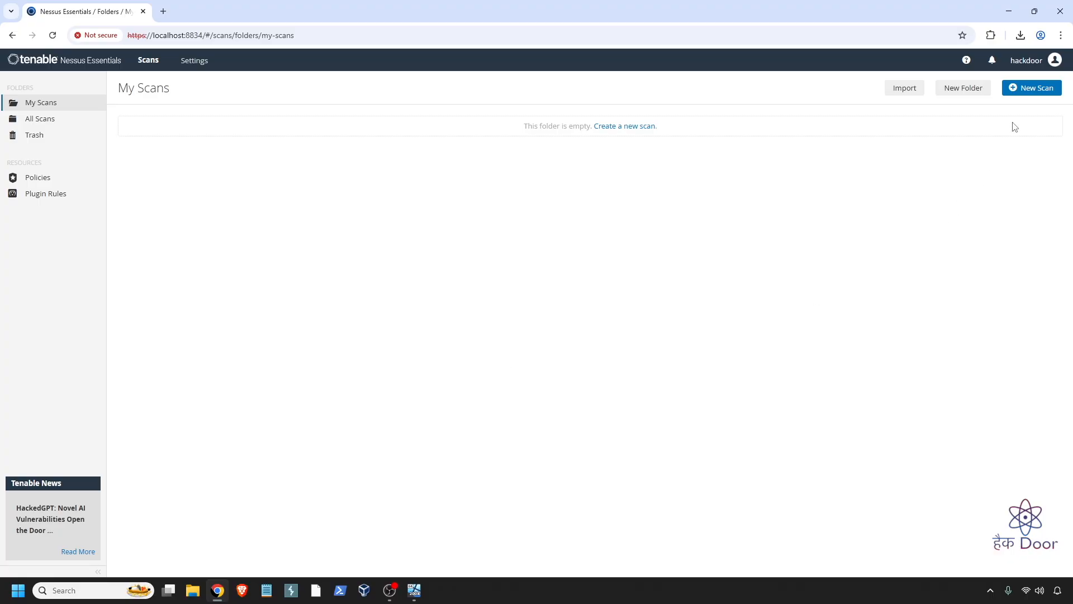
click(1029, 90)
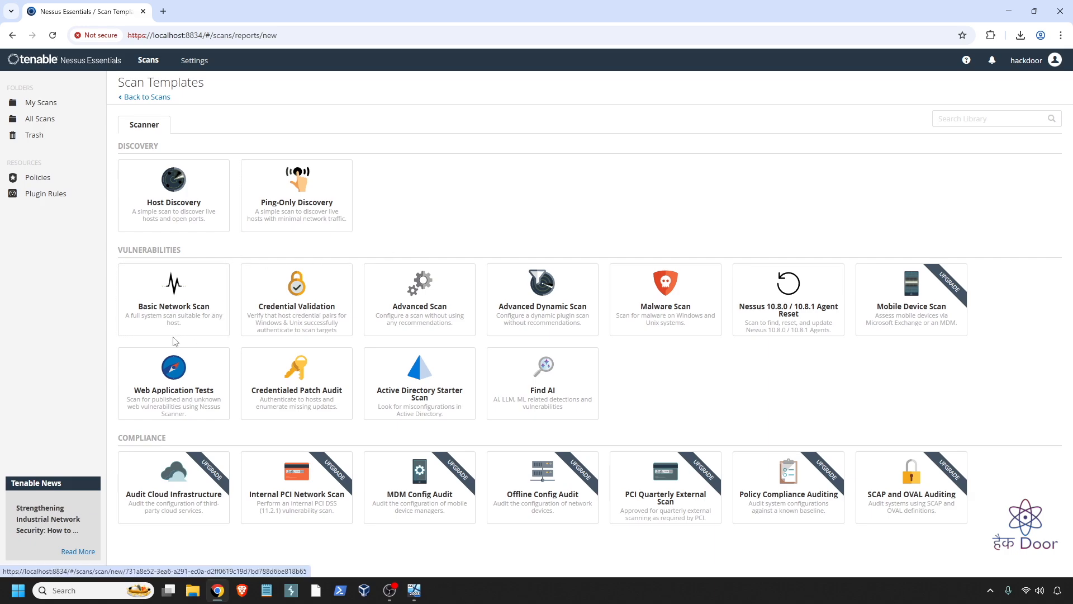
- Point out the Basic Network Scan and Credential Validation templates, then pick Advanced Scan
click(203, 331)
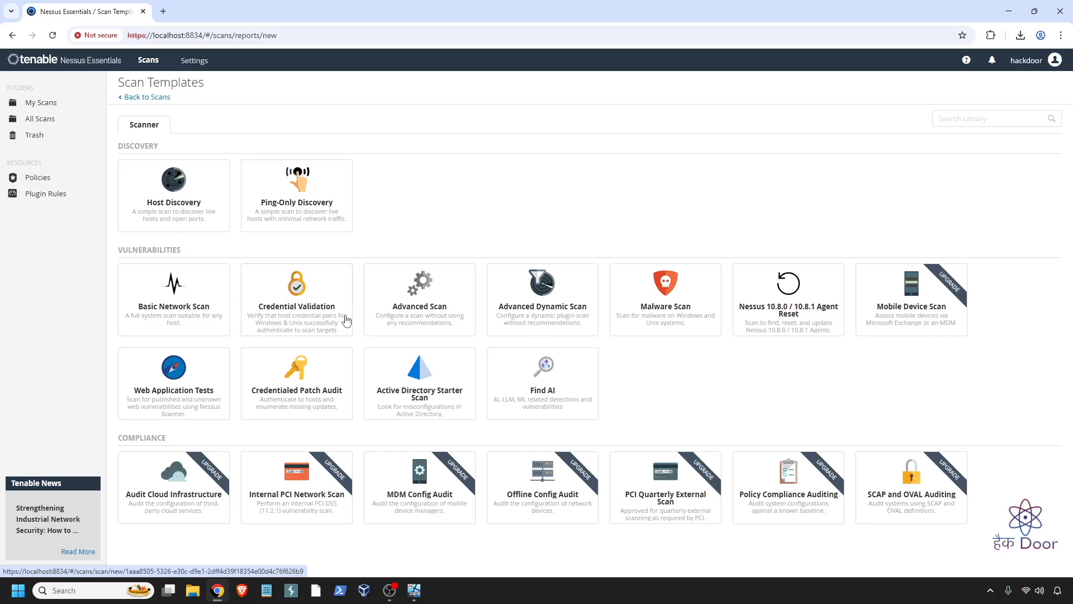
click(348, 335)
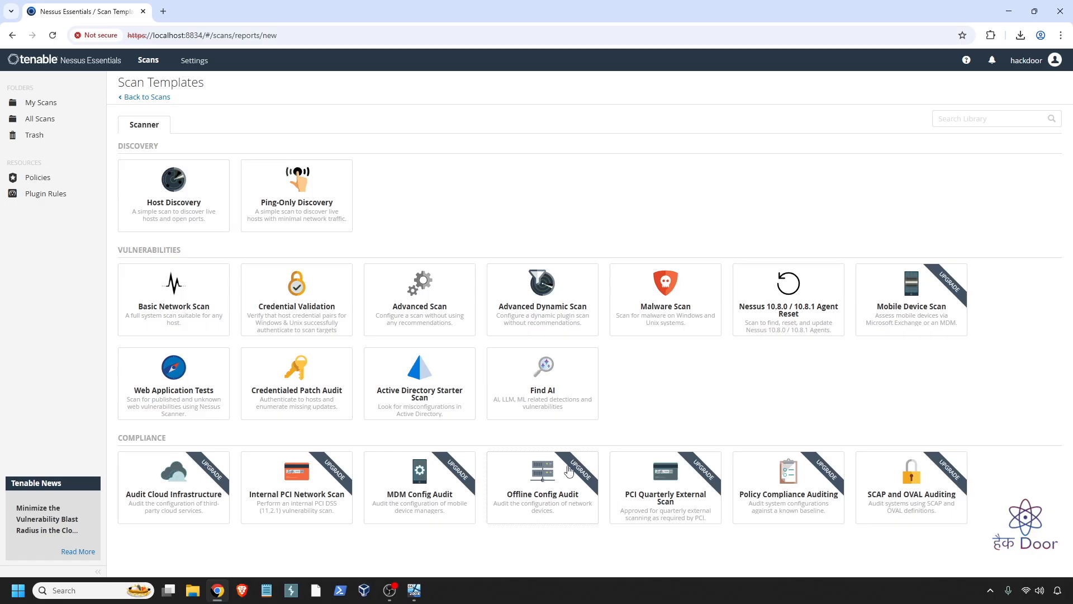
click(426, 318)
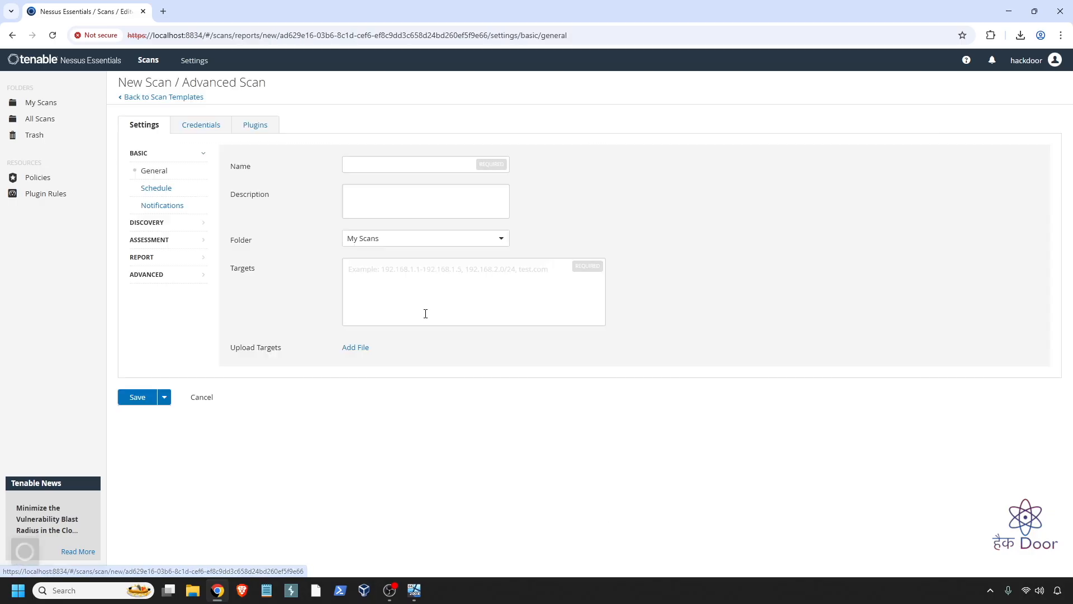
- Bring the MS3 VirtualBox window forward to show its ipconfig output
click(414, 591)
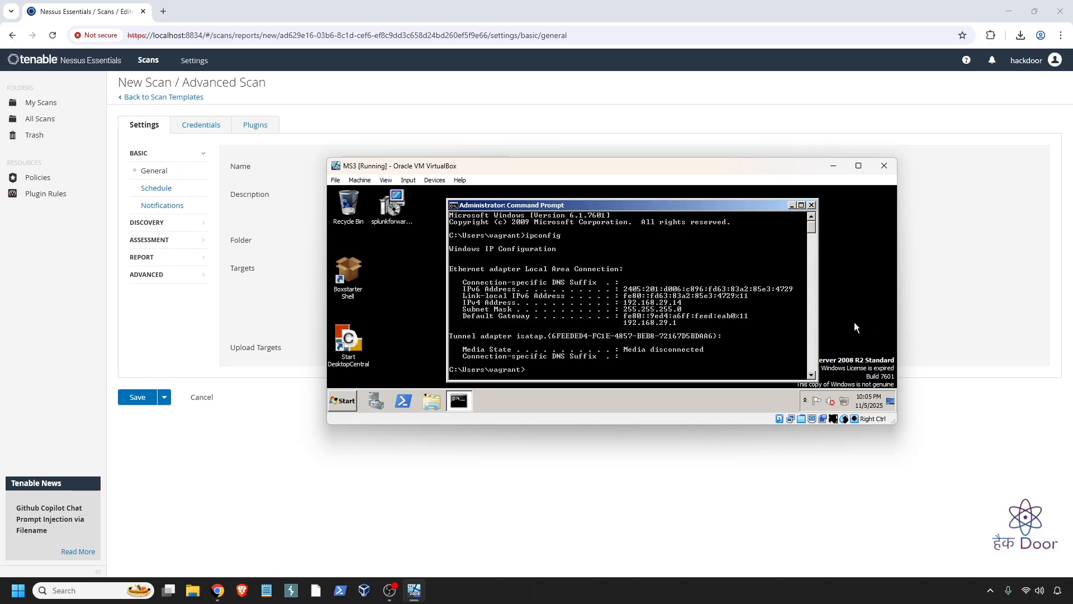
- Enter the VM address 192.168.64.14 in the scan's Targets field, checking it against ipconfig
click(832, 167)
click(415, 590)
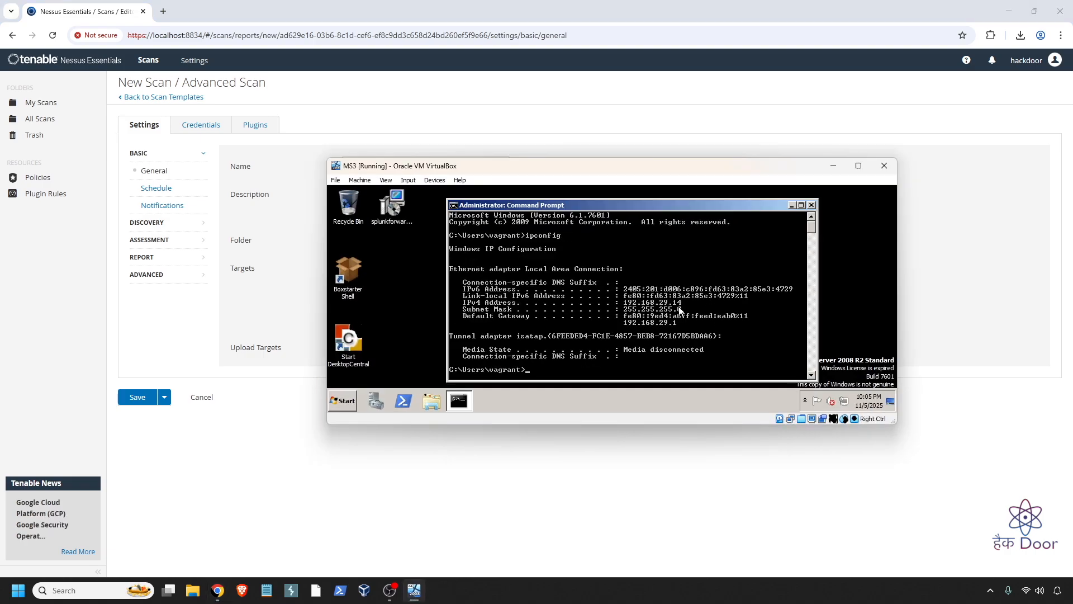
click(833, 168)
click(370, 284)
text(192.168.64.14)
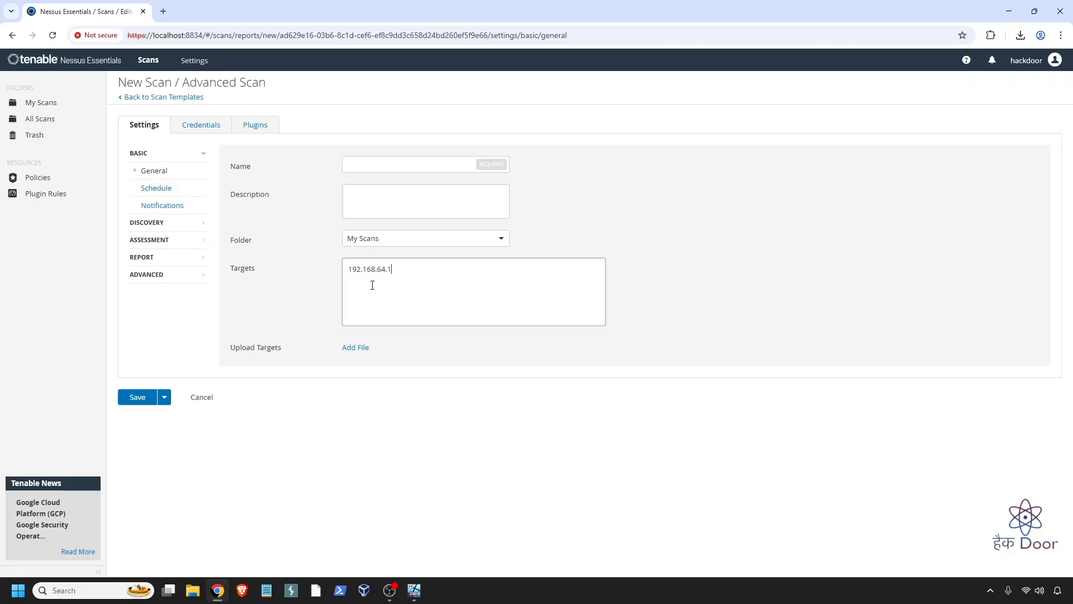
click(413, 589)
- Correct the scan target address to 192.168.29.14
drag(481, 166, 586, 296)
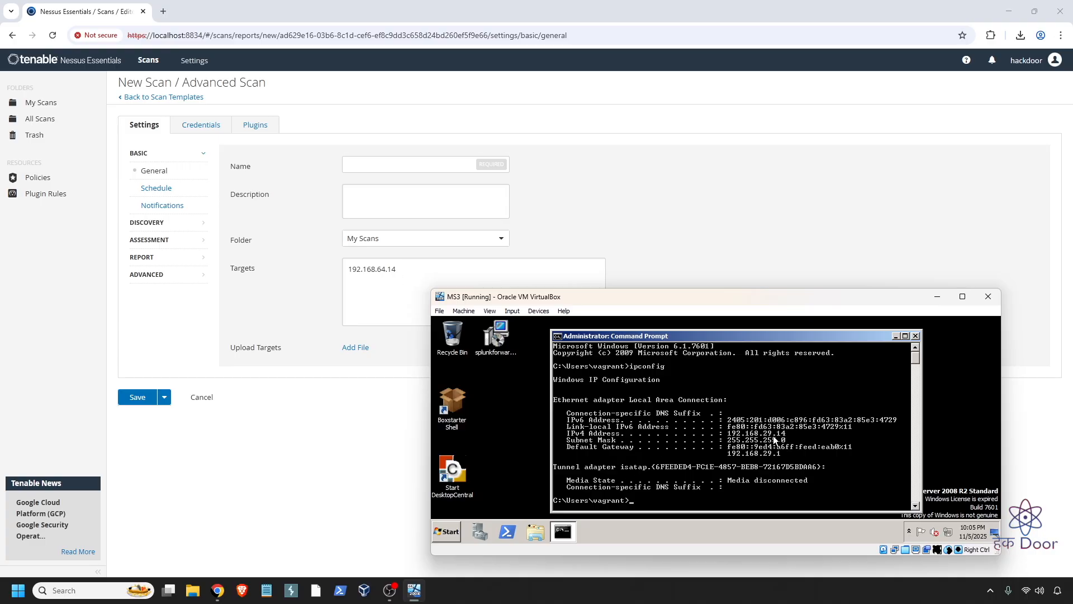
click(385, 268)
key(BackSpace)
key(BackSpace)
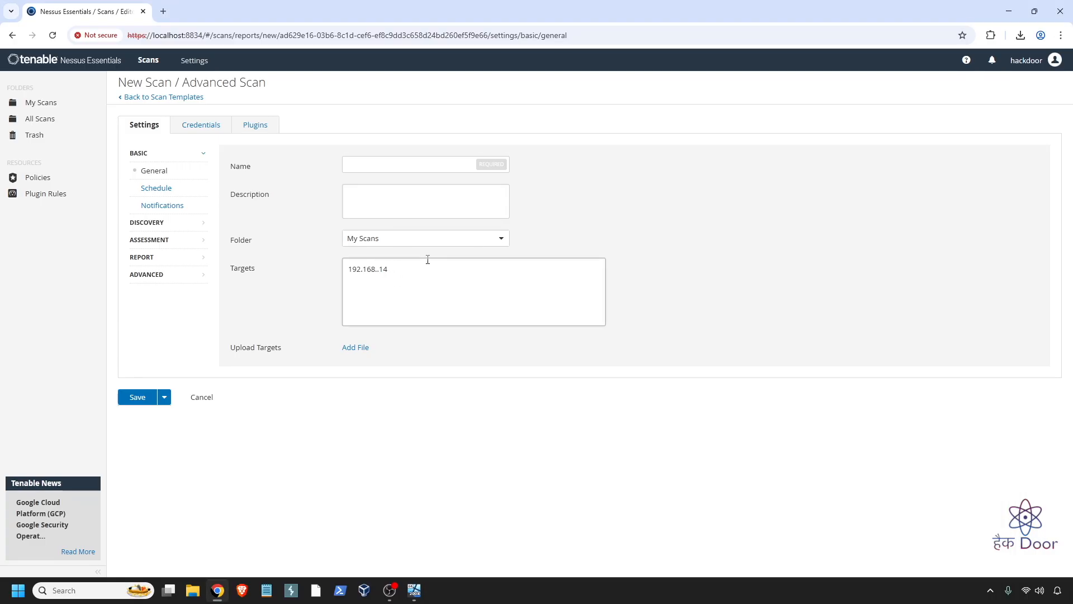
text(29)
- Name the scan 'Demo Advanced Scan' with description 'Advanced Scan on Metasploitable 3 VM'
click(373, 166)
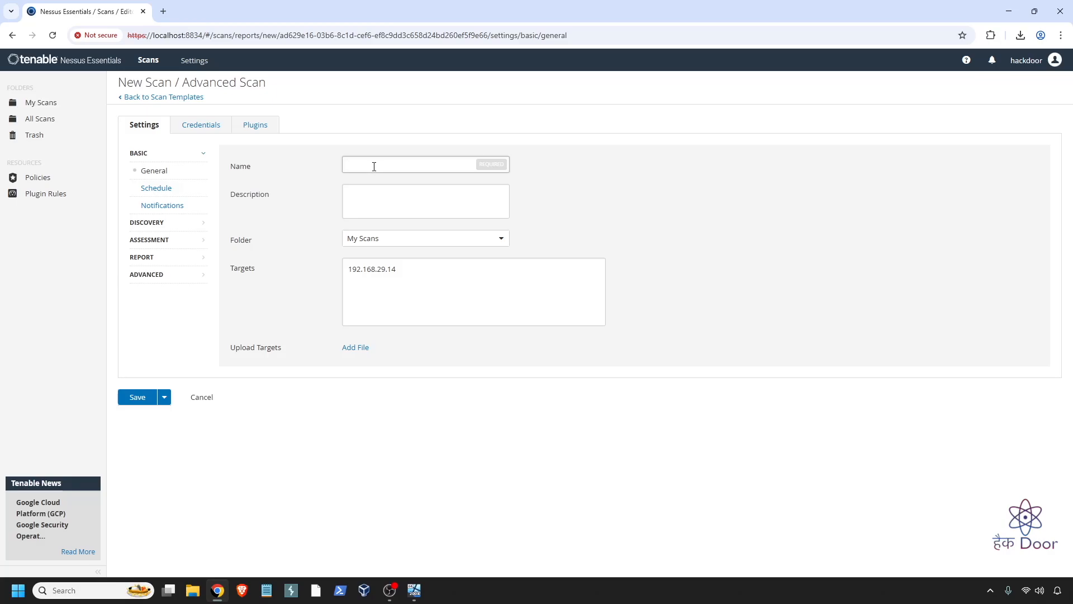
text(Demoi)
key(BackSpace)
text(Advanced Scan)
key(Tab)
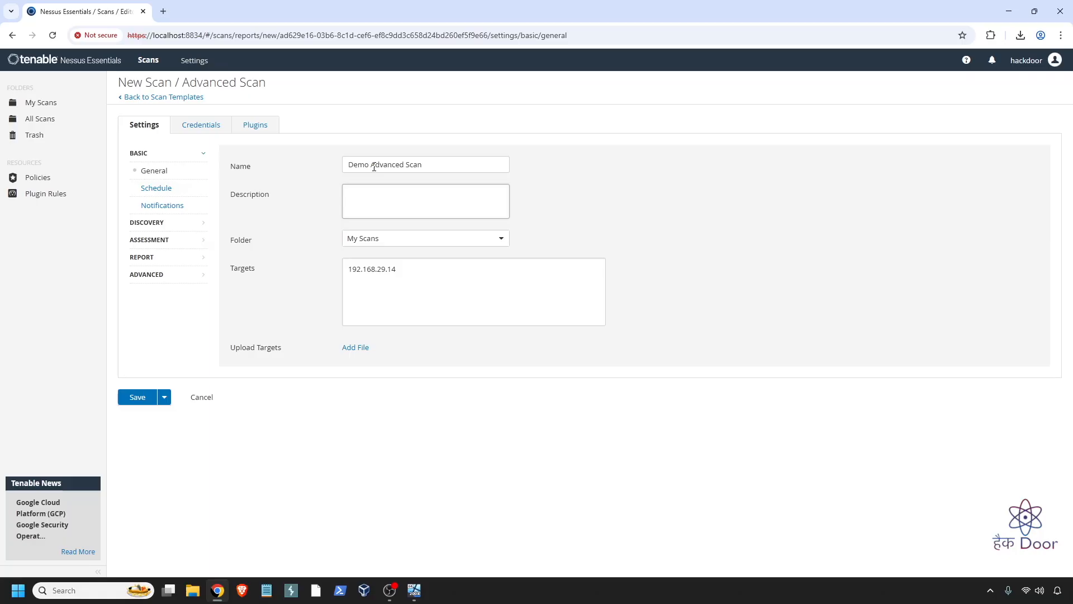
text(Advanced Scan on Mets)
text(sploitable 3)
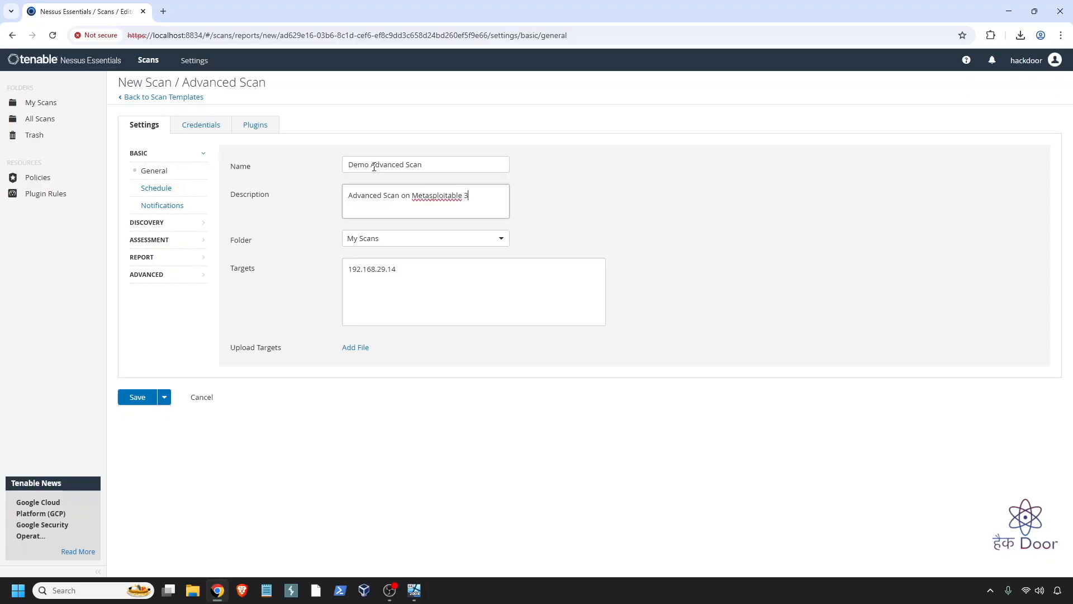
text( VM)
click(437, 277)
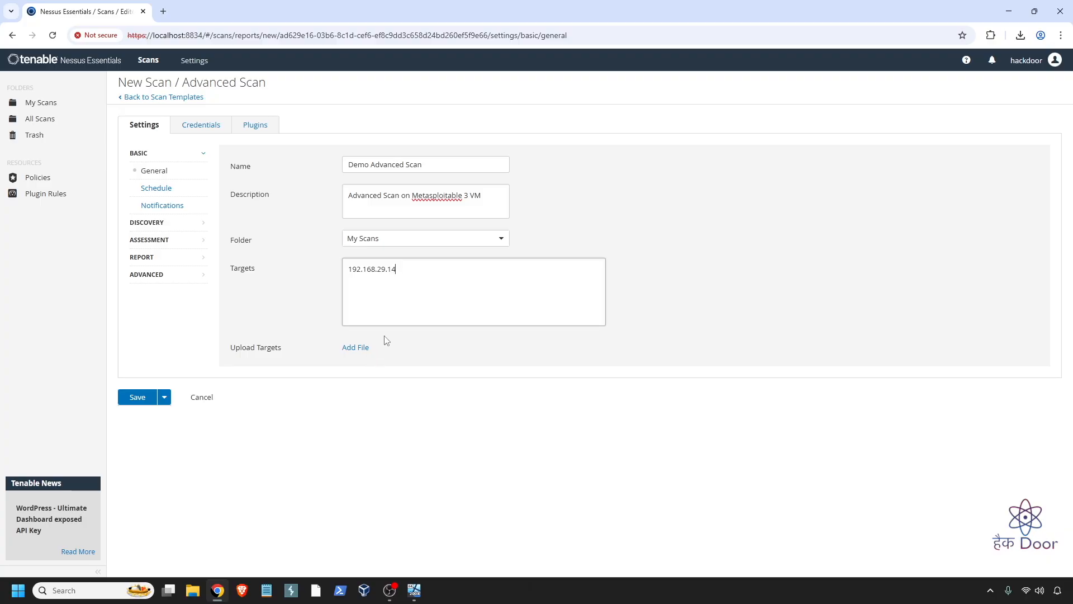
- Enable the scan schedule as Weekly, starting 12:00, Chennai timezone
click(163, 193)
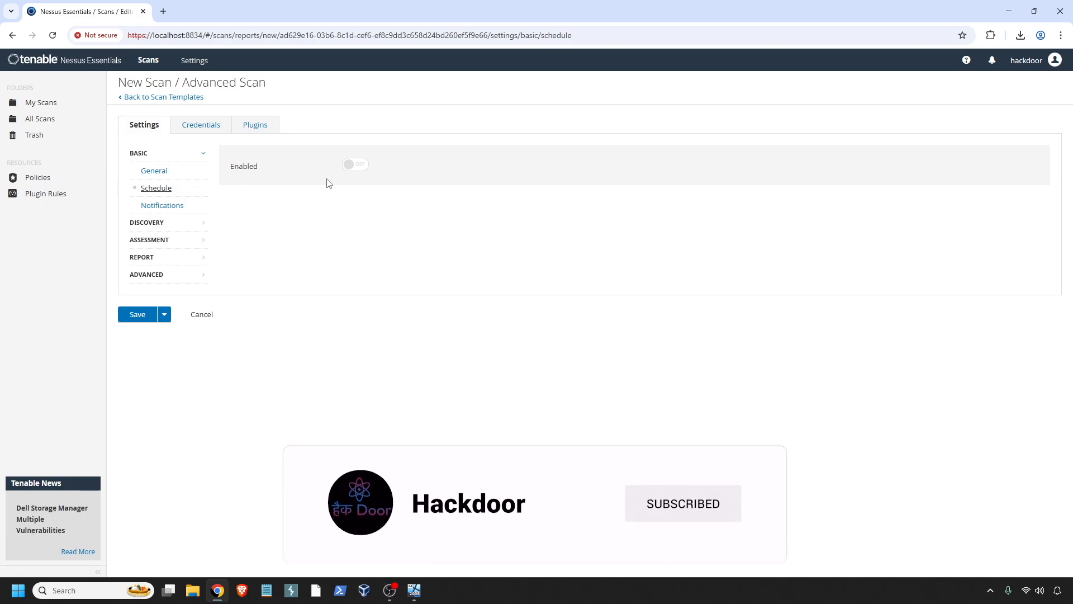
click(353, 166)
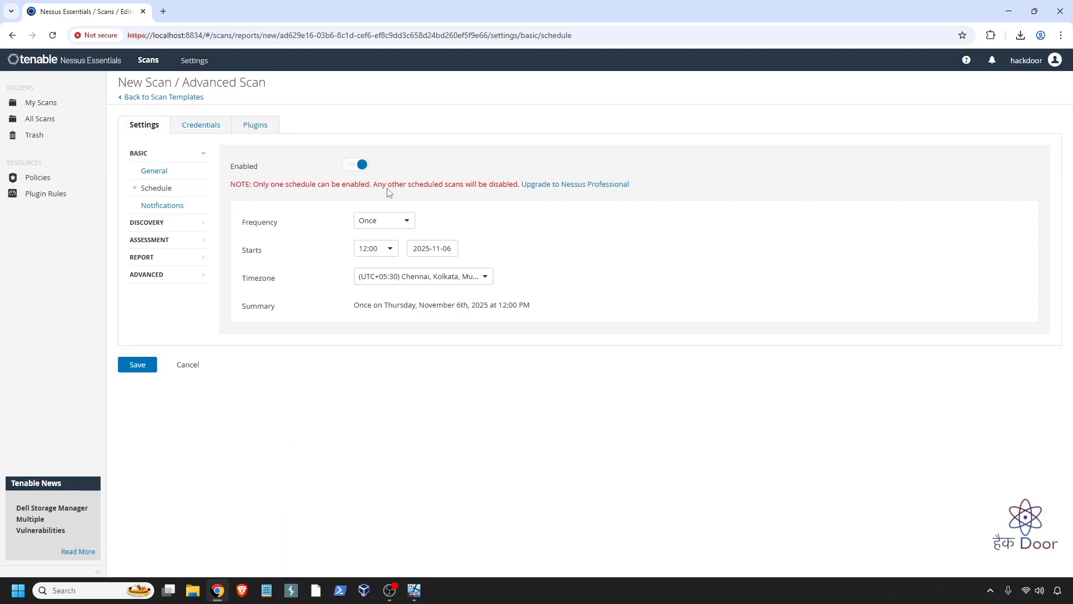
click(397, 222)
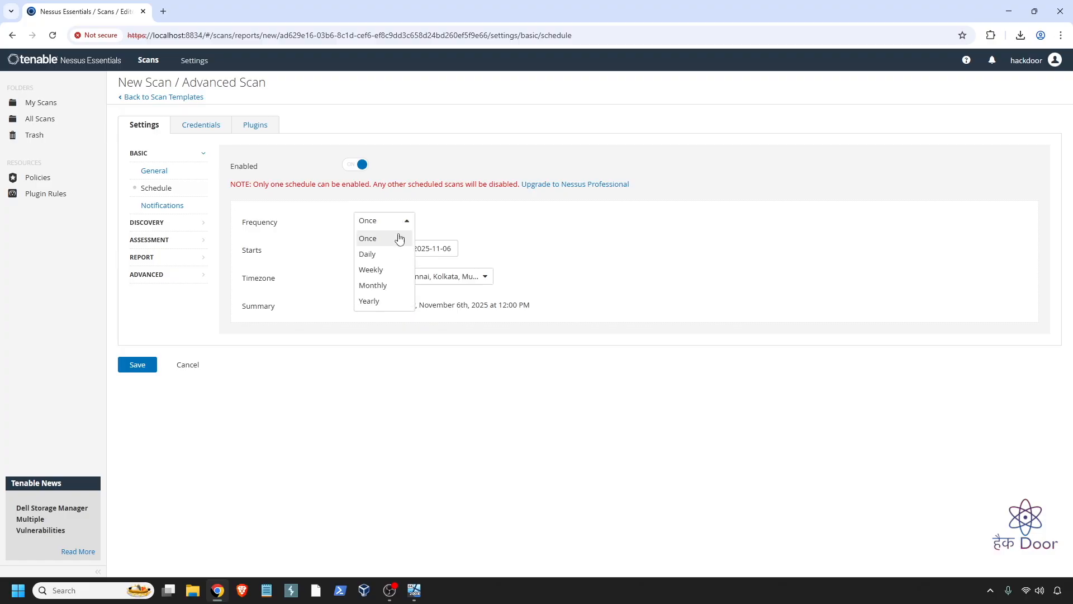
click(394, 270)
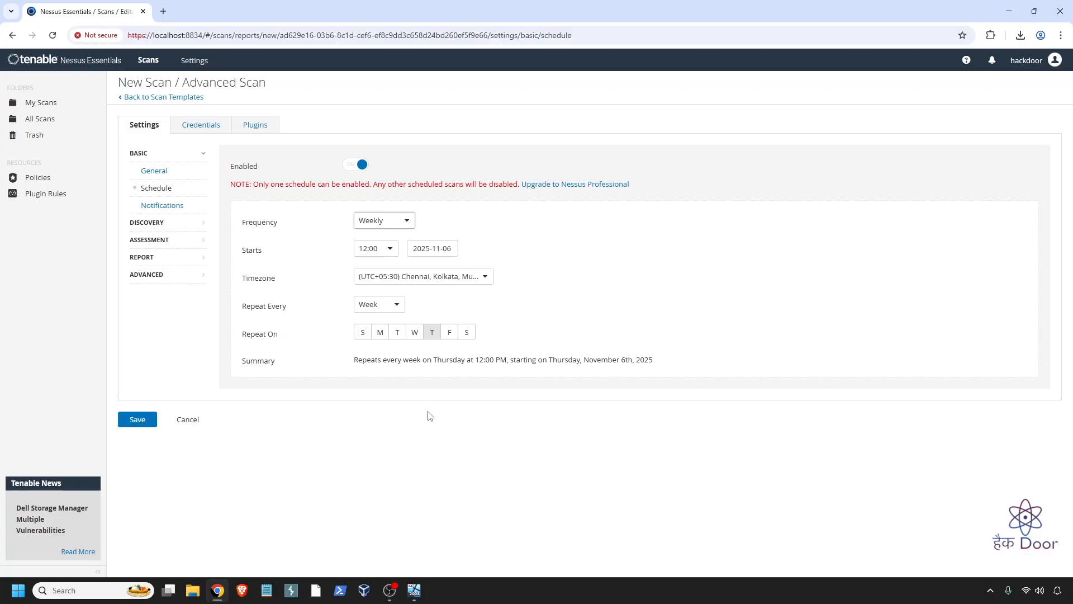
click(387, 255)
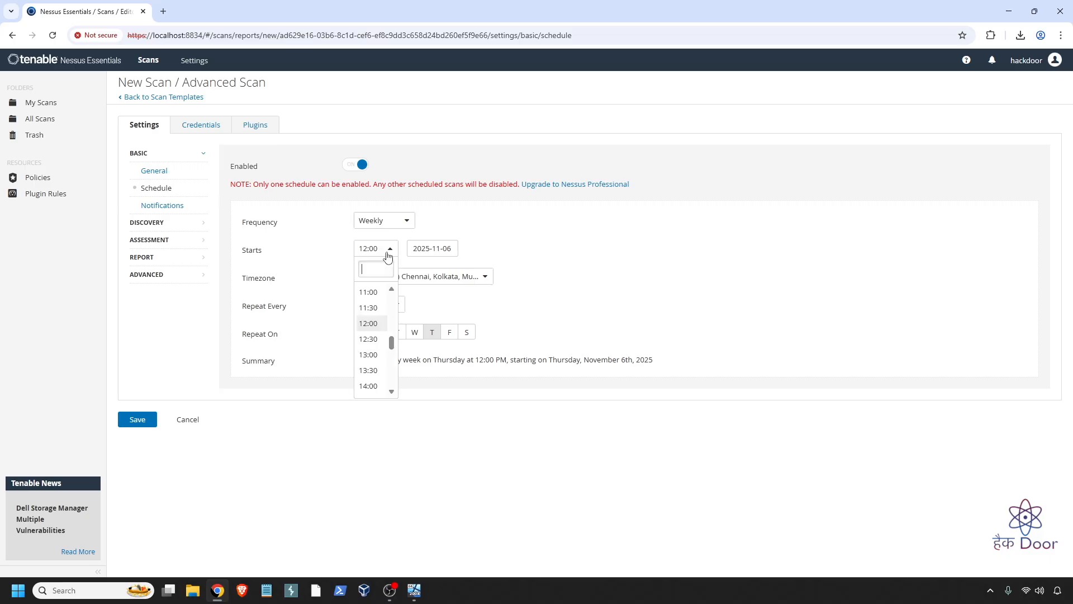
click(546, 300)
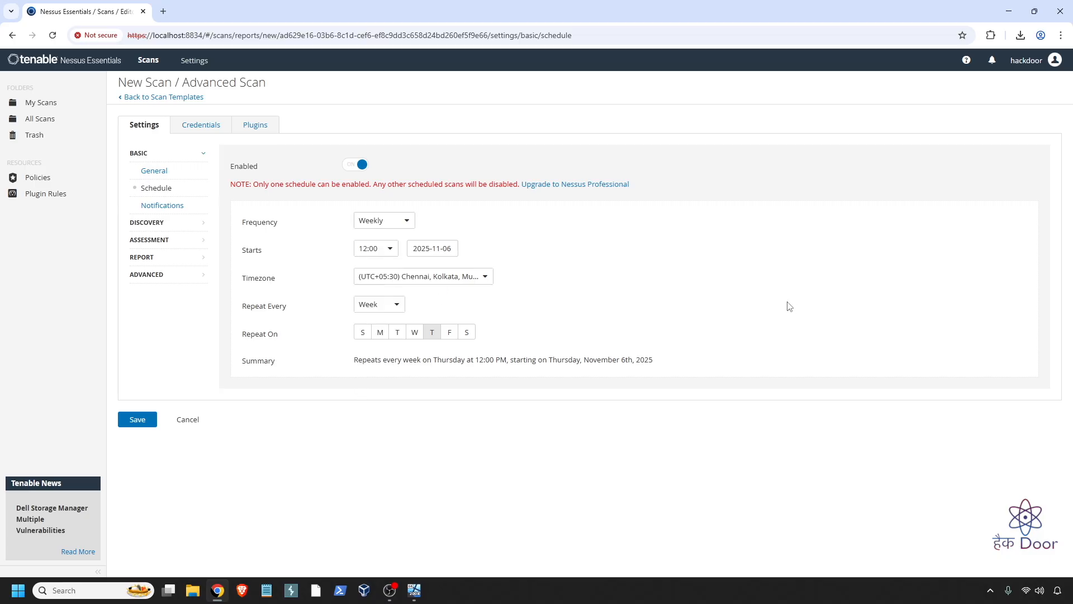
click(438, 278)
scroll(445, 386, down, 3)
scroll(446, 386, up, 3)
scroll(445, 386, down, 3)
click(659, 286)
- Try a 2-week interval and Friday, revert to weekly Thursday, then disable scheduling
click(386, 305)
click(373, 364)
click(380, 308)
click(385, 349)
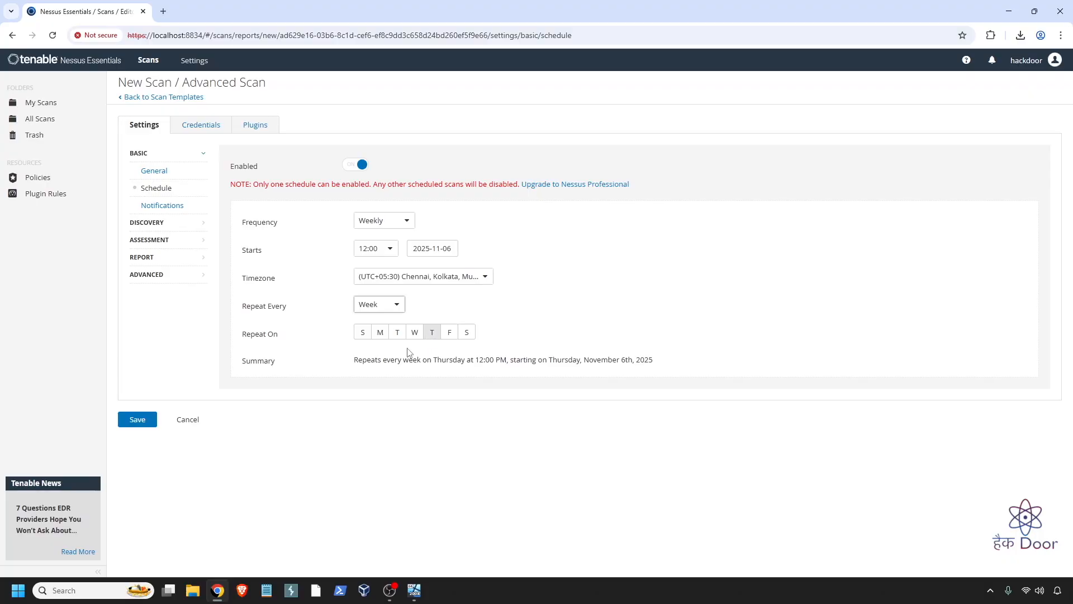
click(452, 340)
click(437, 339)
drag(364, 363, 633, 370)
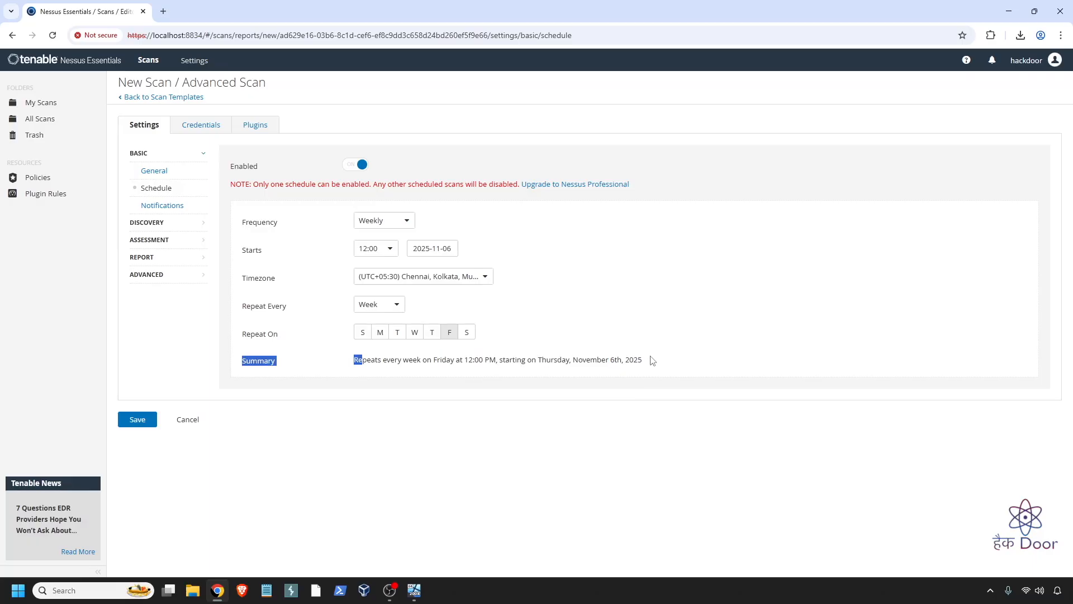
click(435, 334)
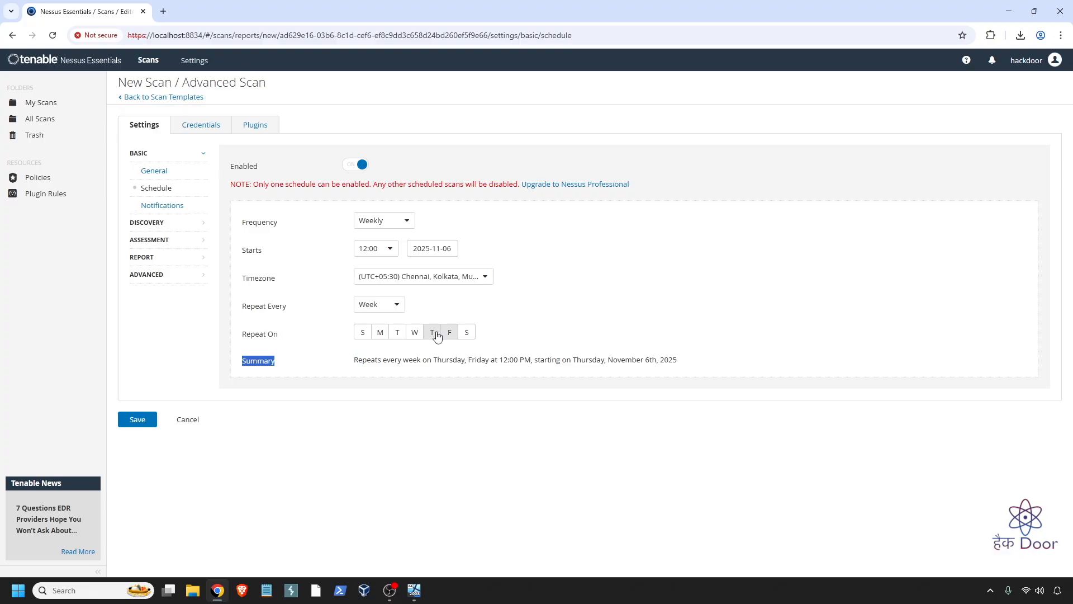
click(449, 333)
drag(449, 359, 665, 367)
click(646, 354)
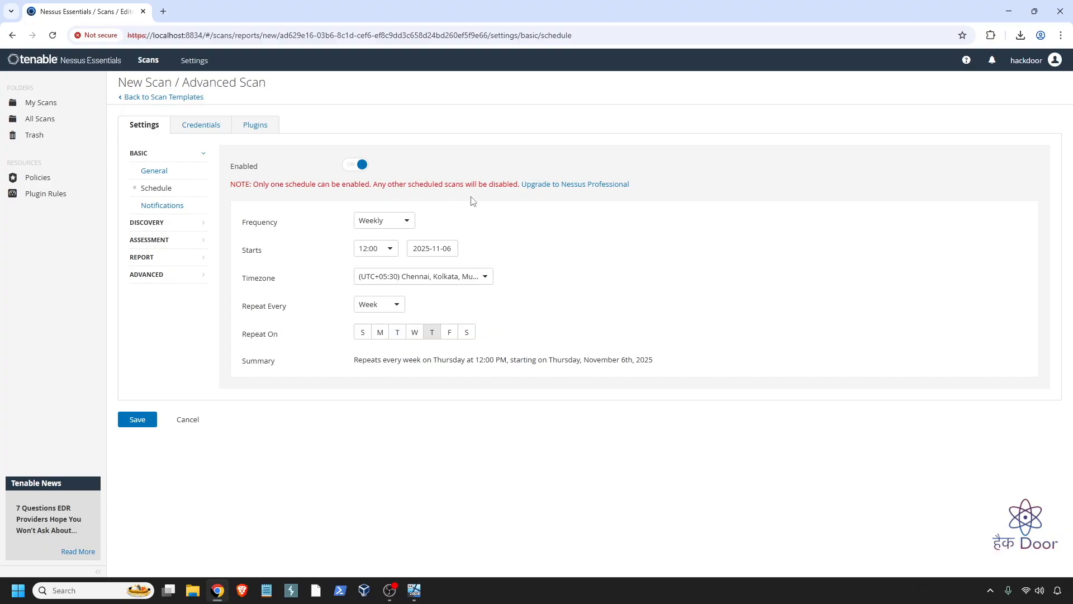
click(356, 165)
click(177, 207)
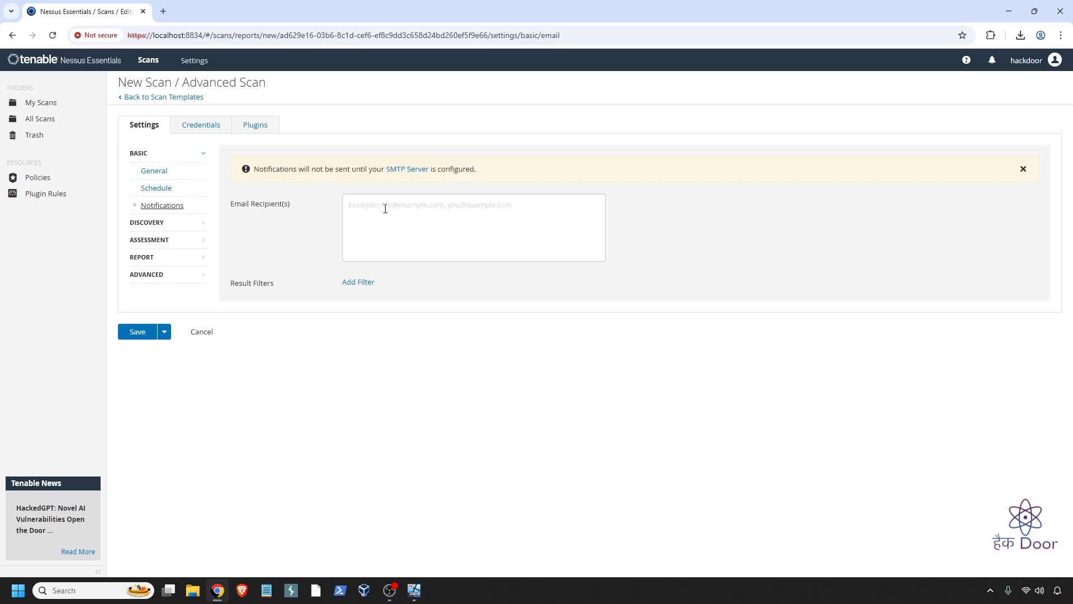
- Leave Email Recipient(s) empty and move on to Host Discovery settings
click(385, 209)
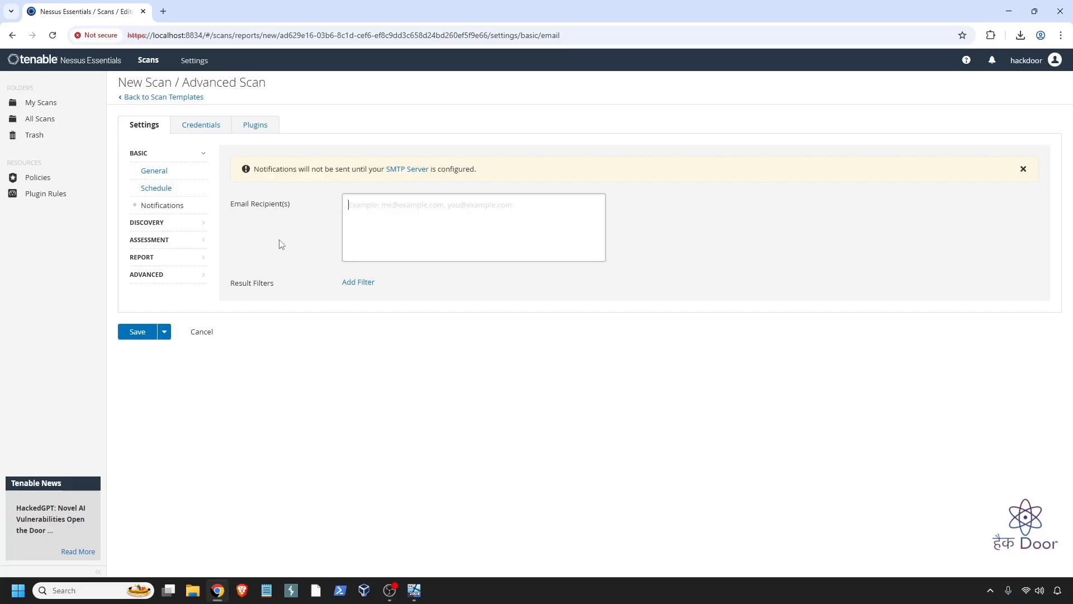
click(170, 226)
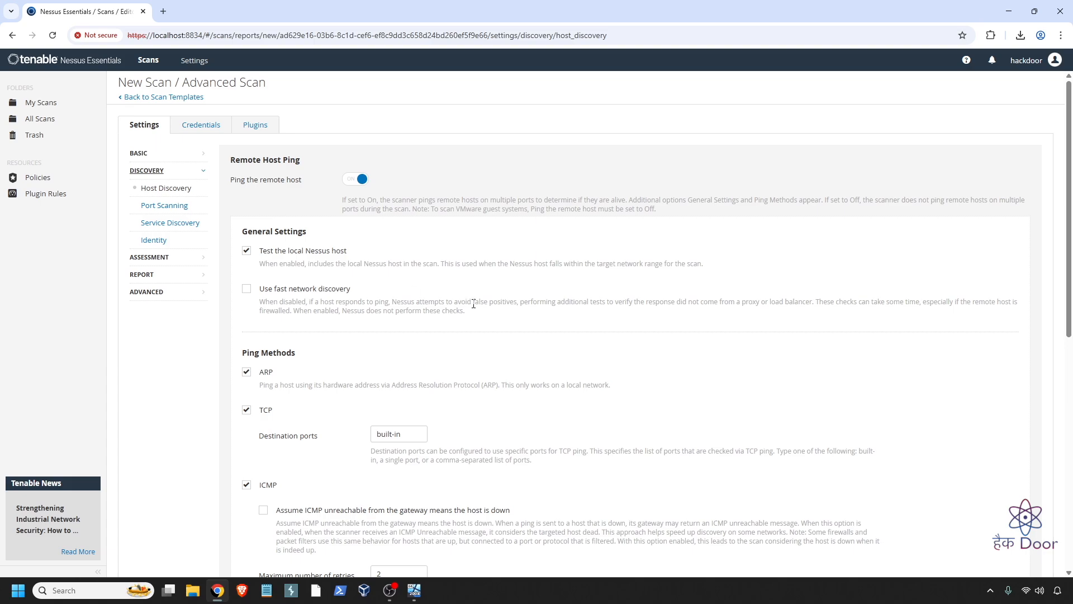
scroll(378, 258, down, 5)
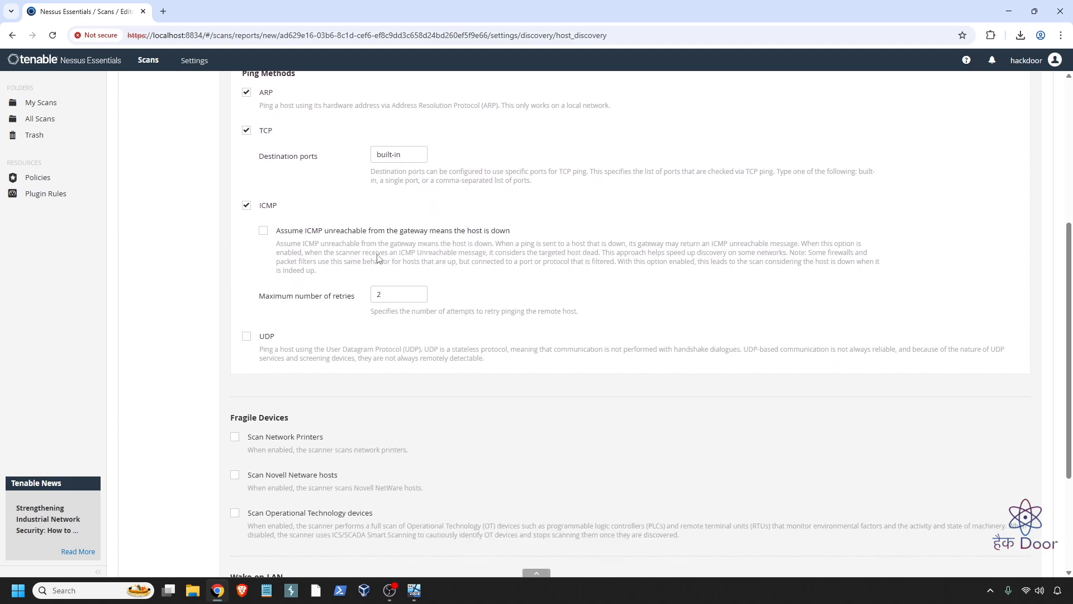
scroll(378, 254, down, 2)
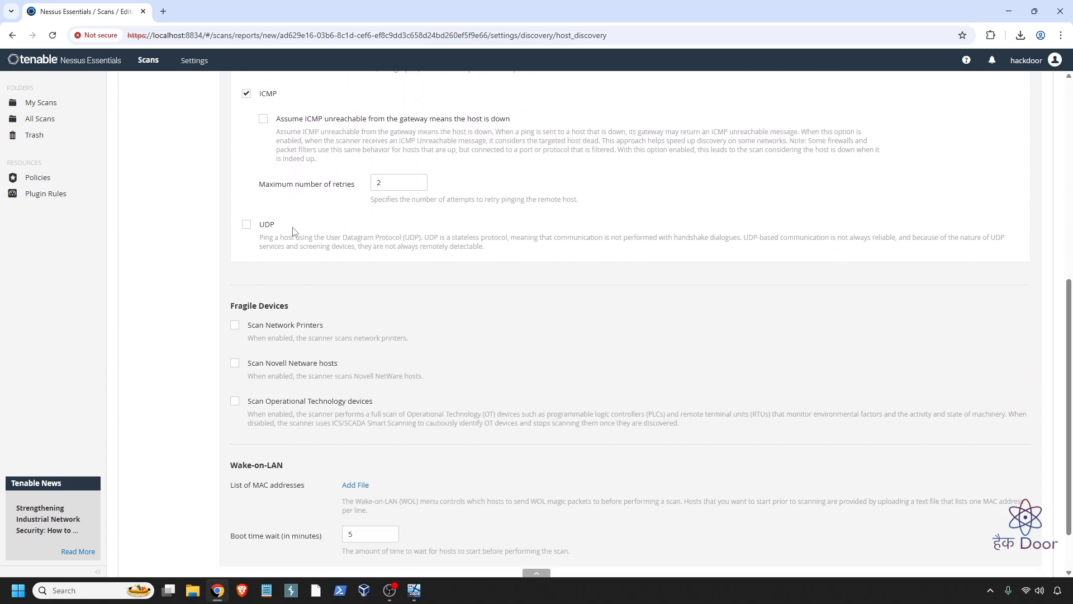
scroll(296, 231, up, 1)
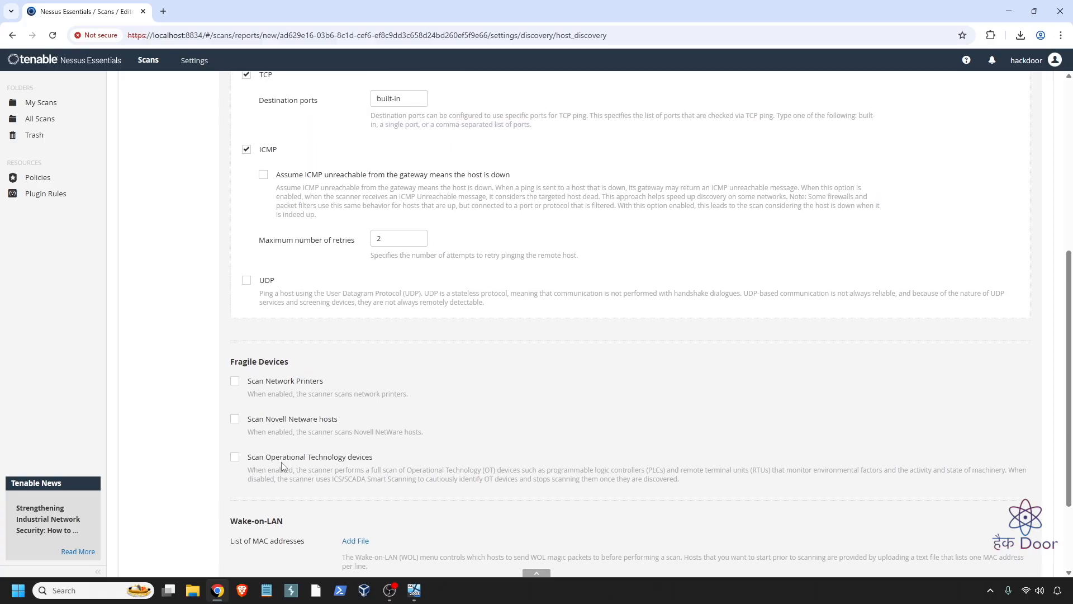
scroll(334, 378, down, 3)
scroll(332, 376, up, 6)
scroll(332, 375, up, 2)
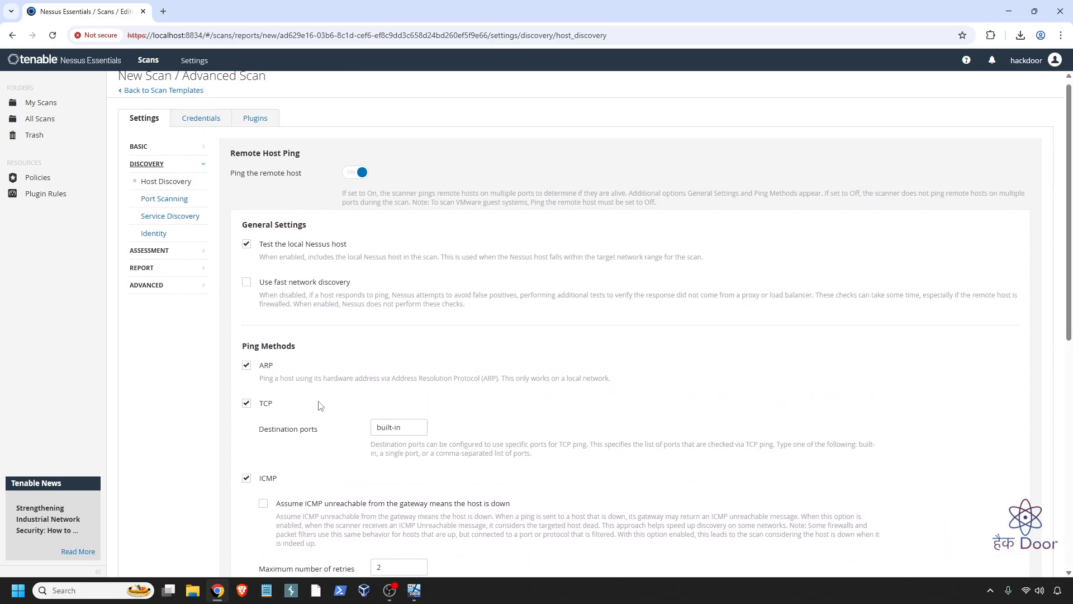
click(358, 174)
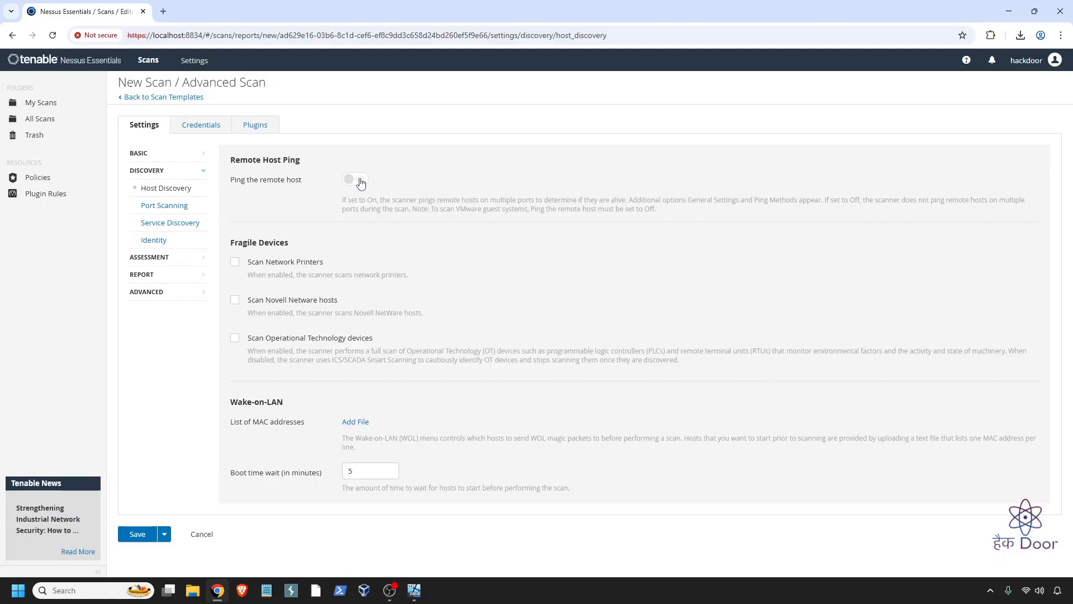
click(360, 180)
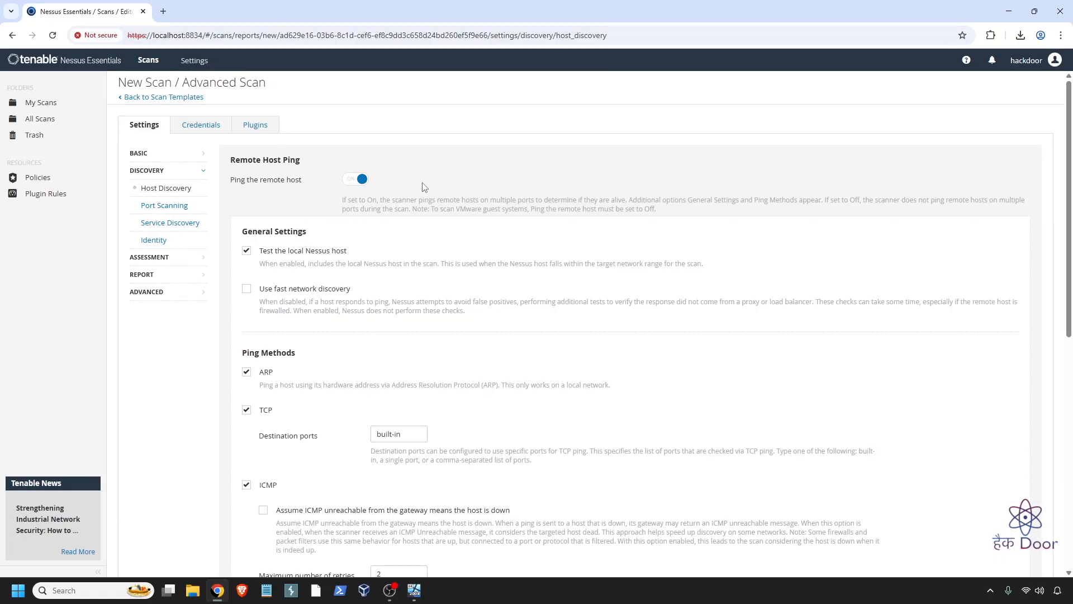
scroll(520, 221, down, 2)
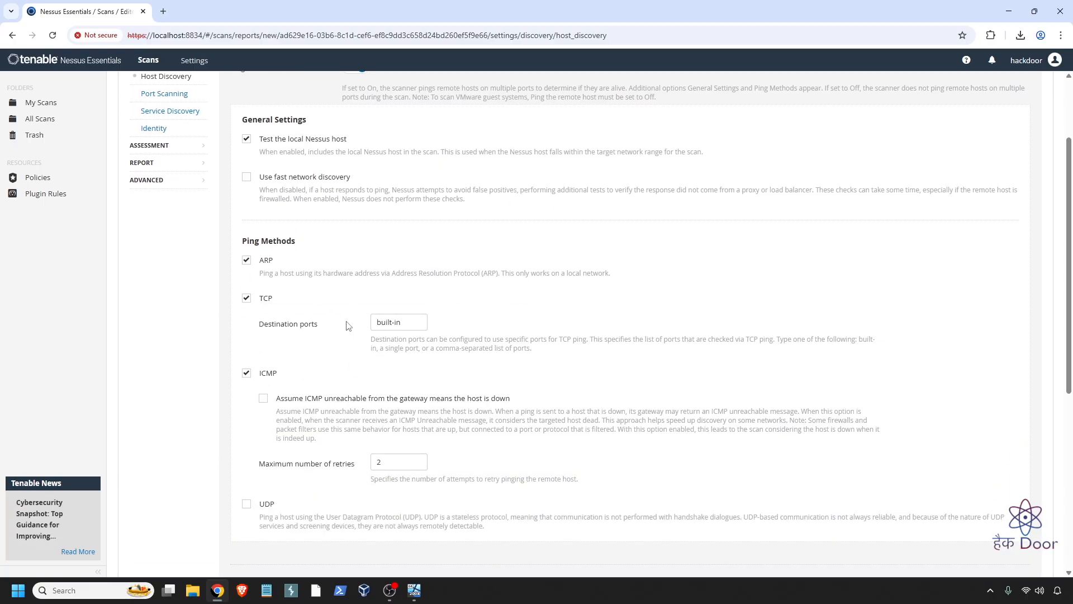
scroll(335, 305, up, 2)
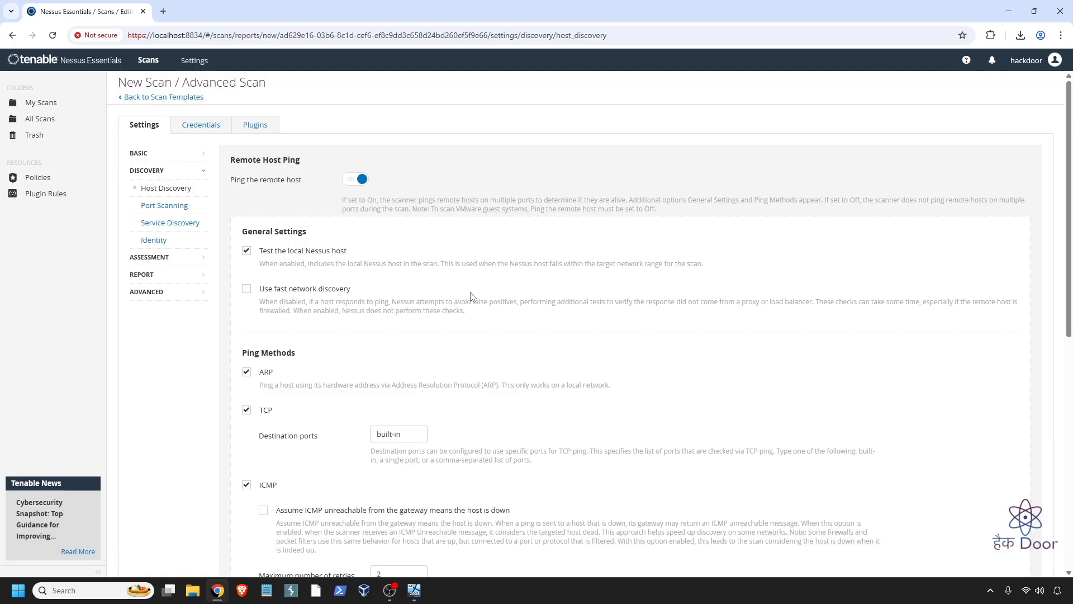
- Review the Port Scanning range and enumerators, then go to Service Discovery
click(159, 206)
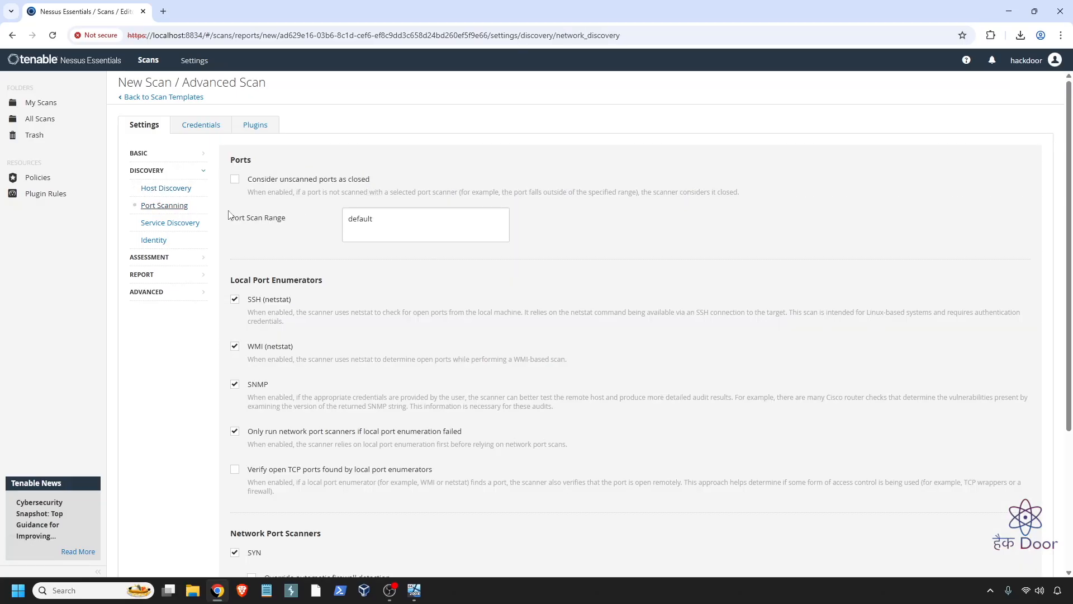
click(380, 216)
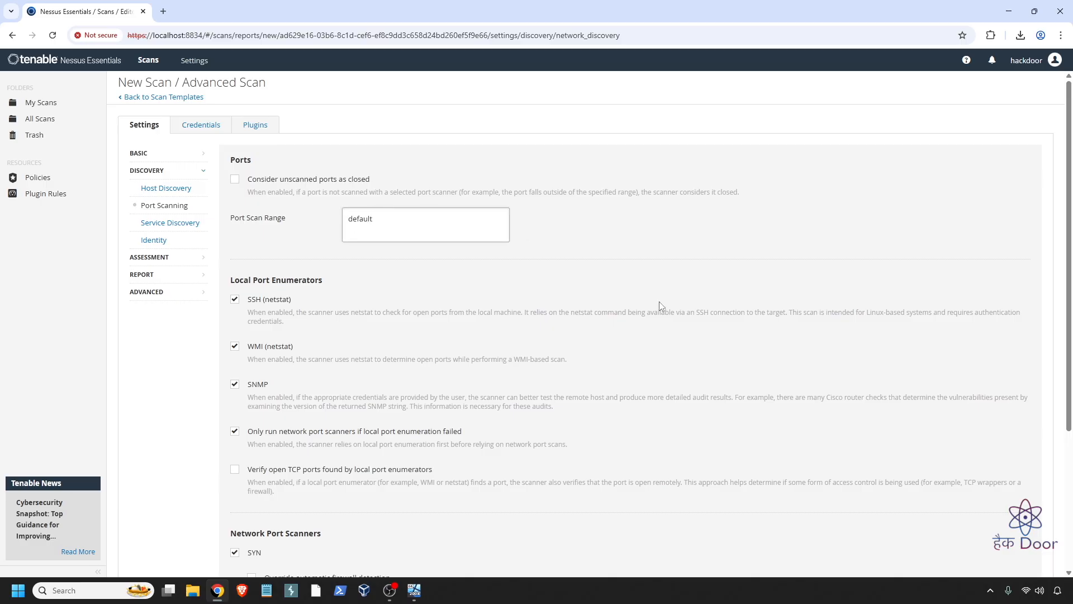
scroll(531, 326, down, 2)
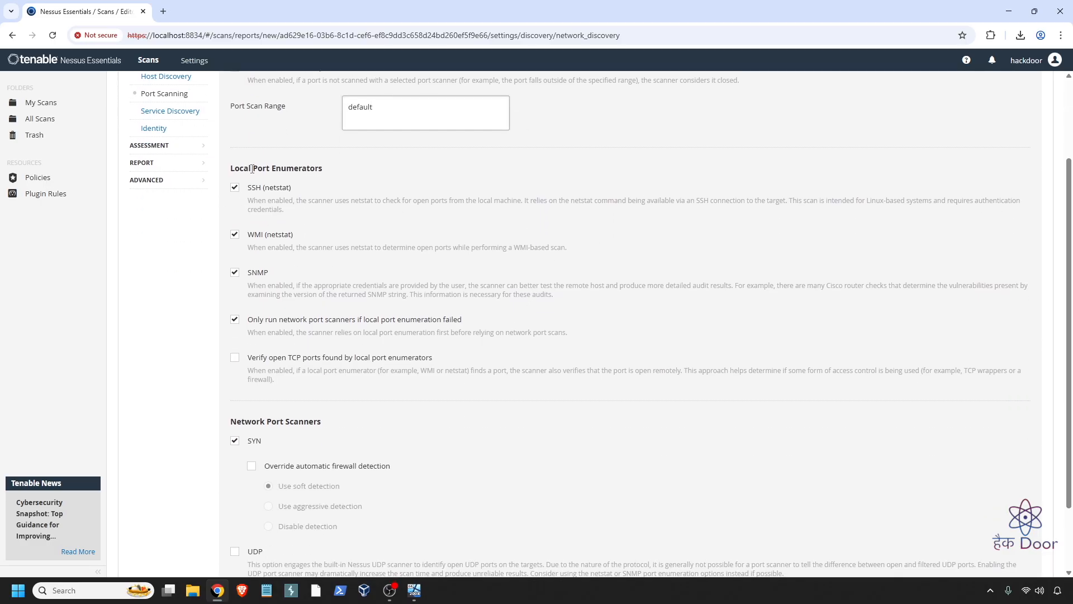
scroll(419, 441, down, 2)
scroll(409, 423, up, 4)
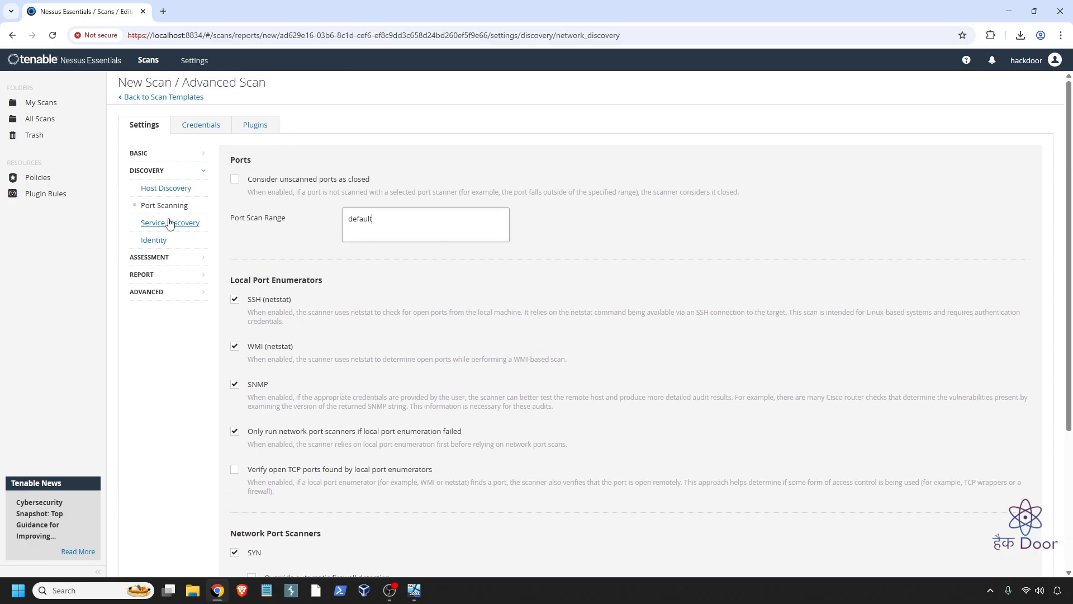
click(170, 223)
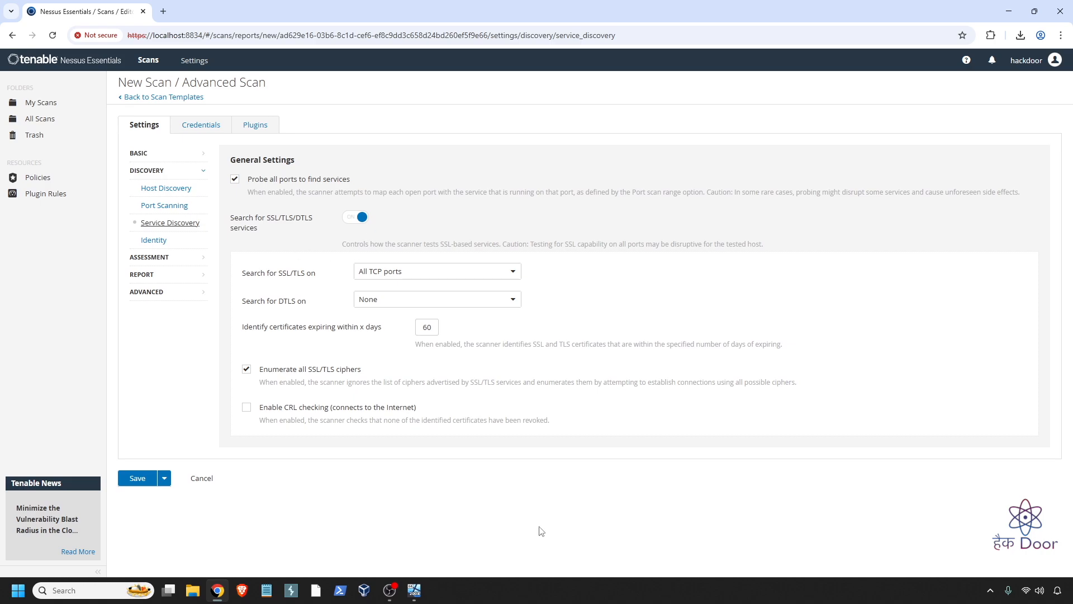
- Review the Service Discovery options, then open the Identity discovery settings
drag(287, 366, 370, 370)
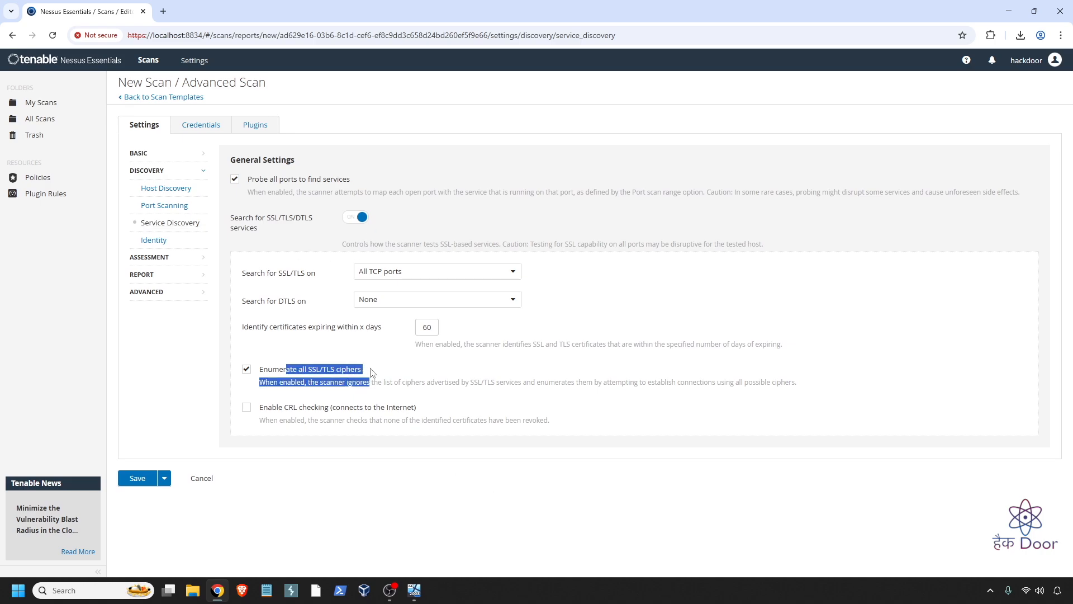
click(386, 370)
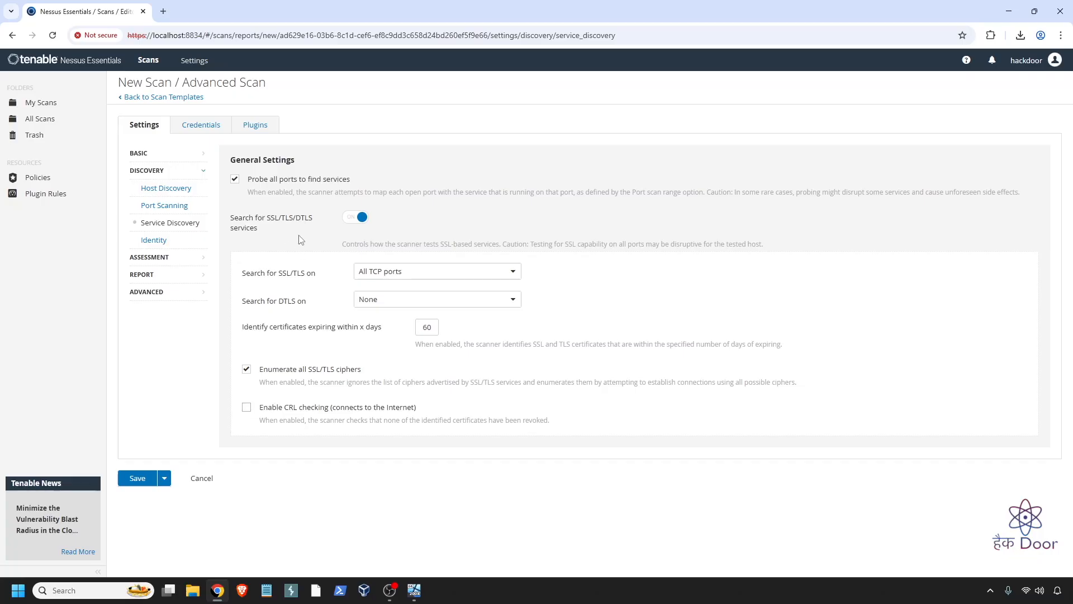
click(162, 242)
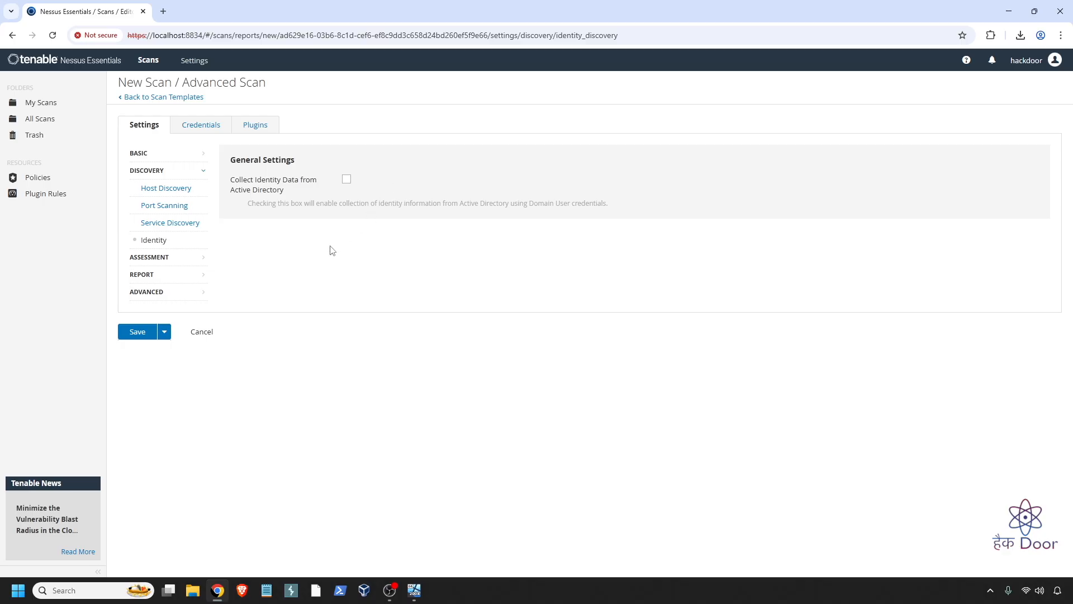
- Review General assessment settings, leaving the normal accuracy override off
click(160, 258)
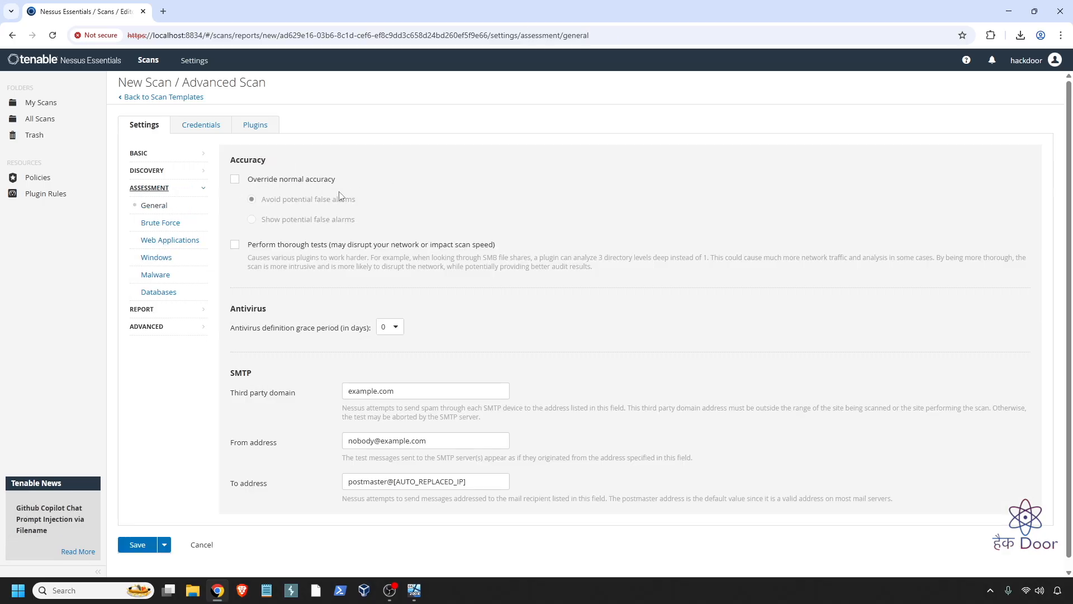
click(235, 180)
drag(277, 202, 351, 207)
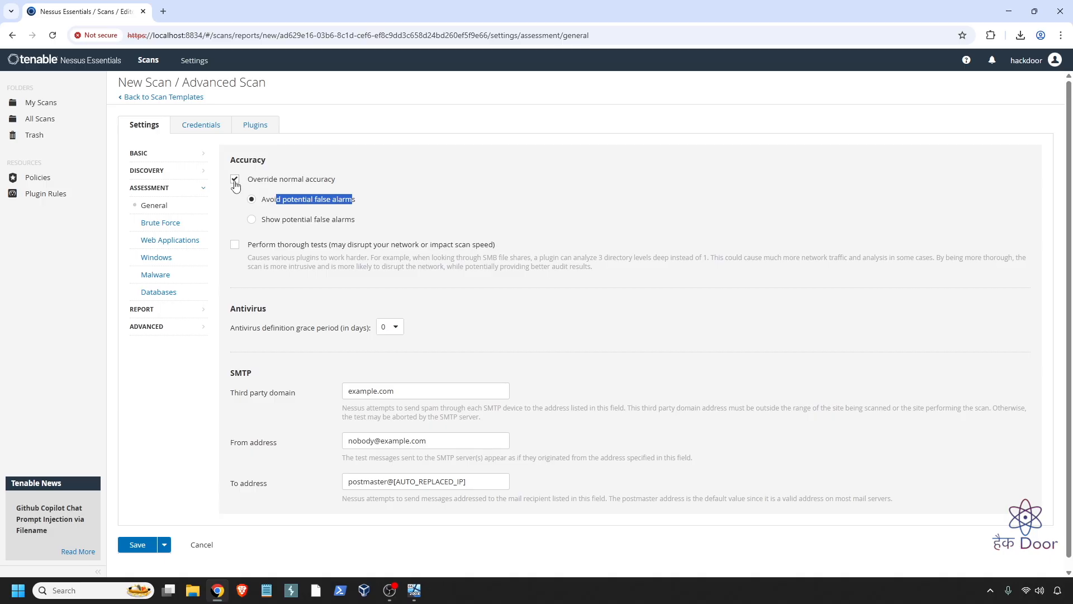
click(235, 180)
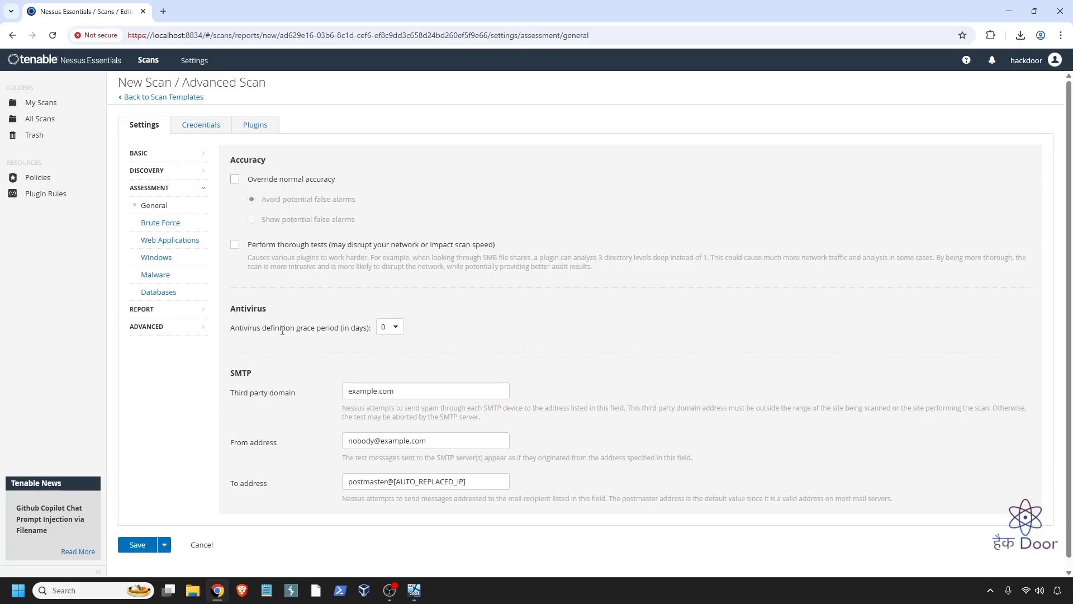
drag(257, 333, 361, 328)
scroll(306, 356, down, 1)
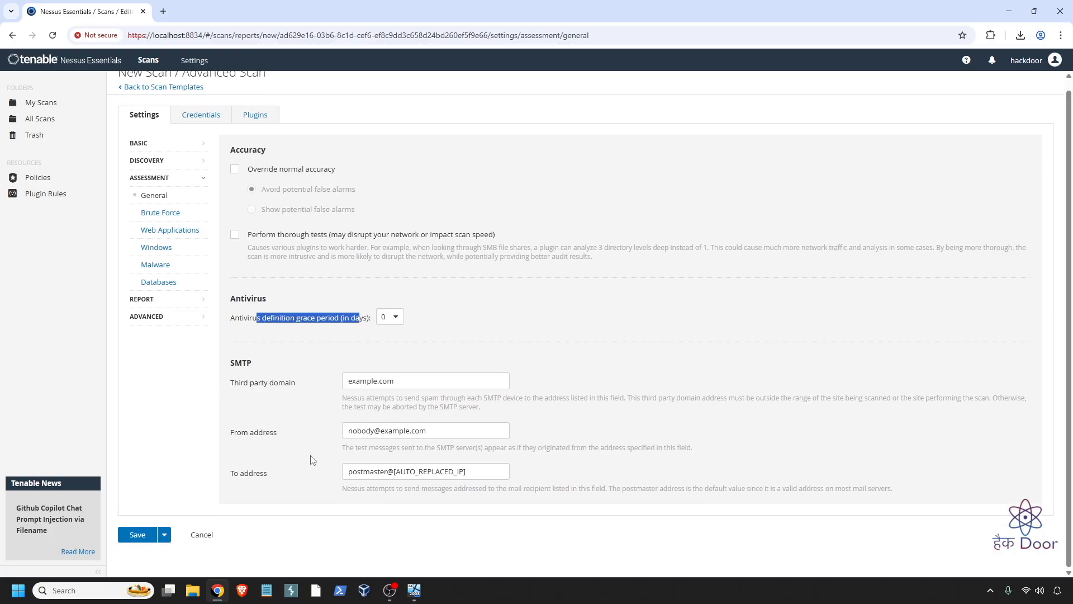
- Enable 'Scan web applications' and 'Scan for malware' in the Assessment sections
click(163, 219)
click(180, 244)
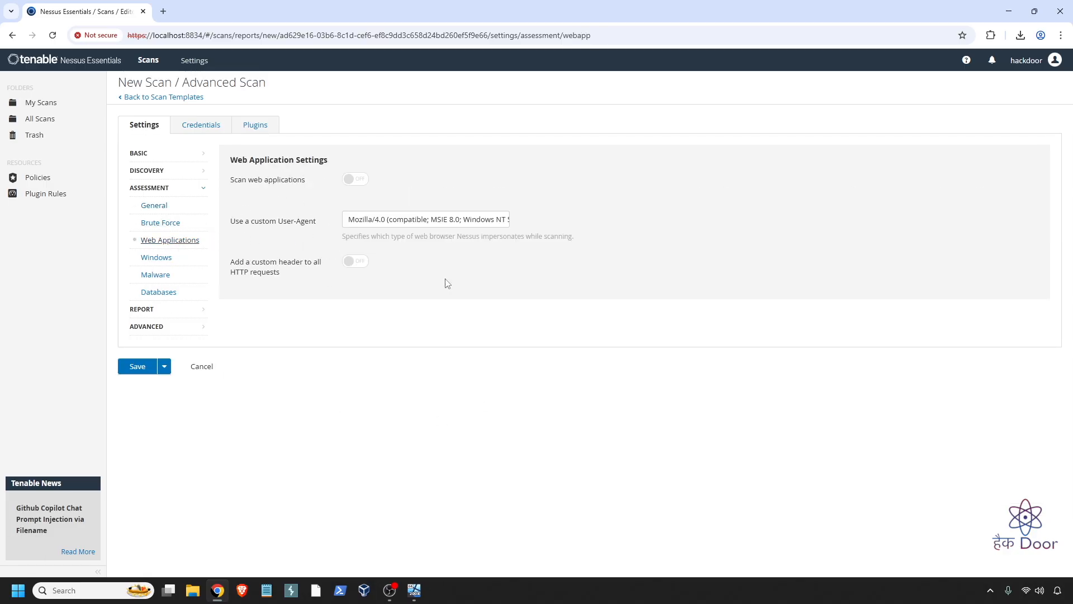
click(356, 180)
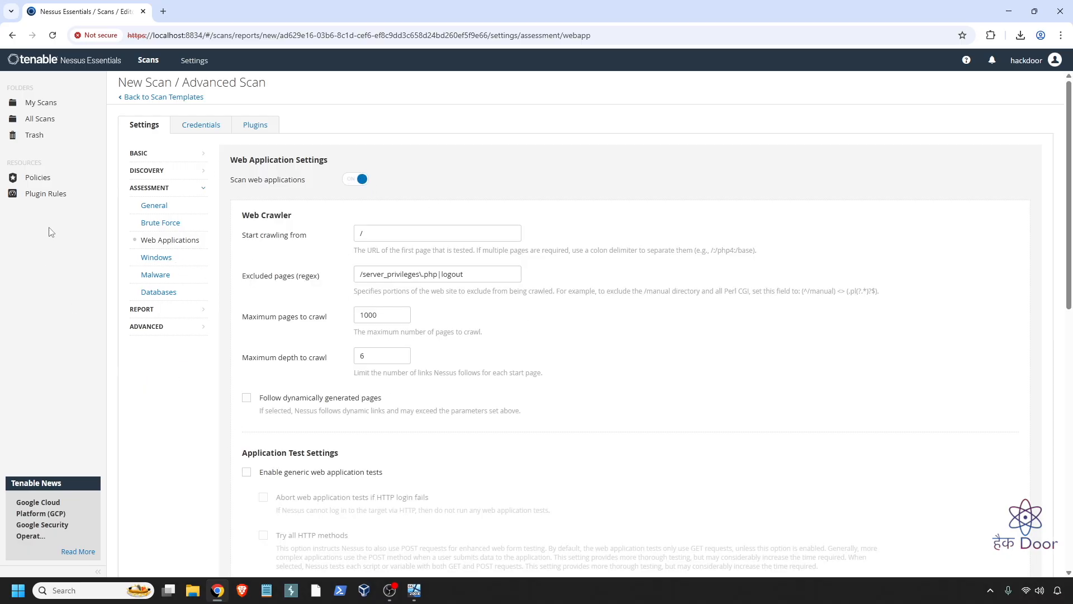
click(165, 260)
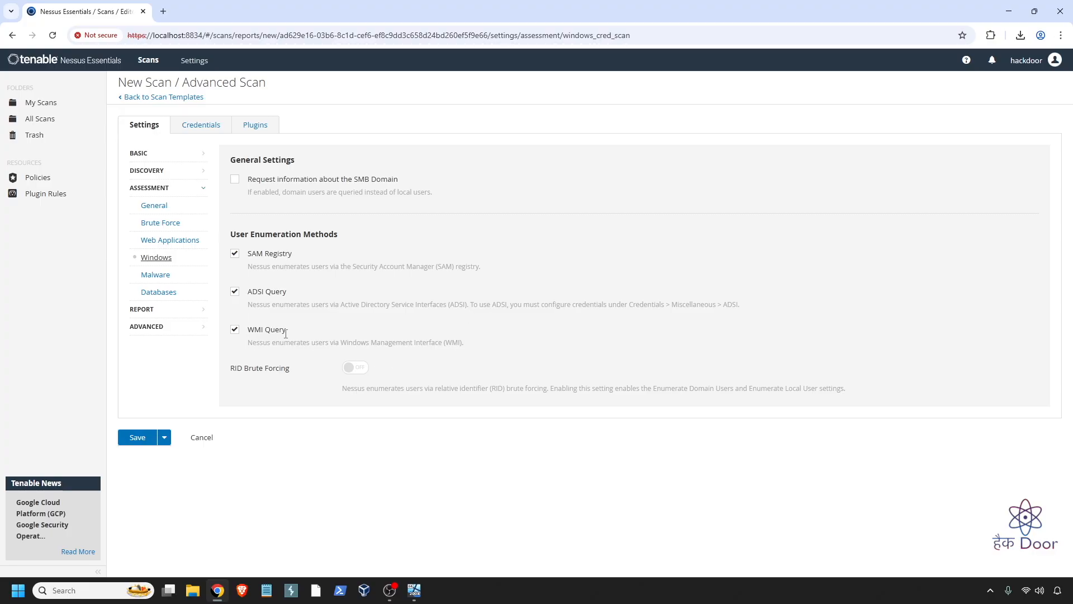
drag(361, 341, 449, 340)
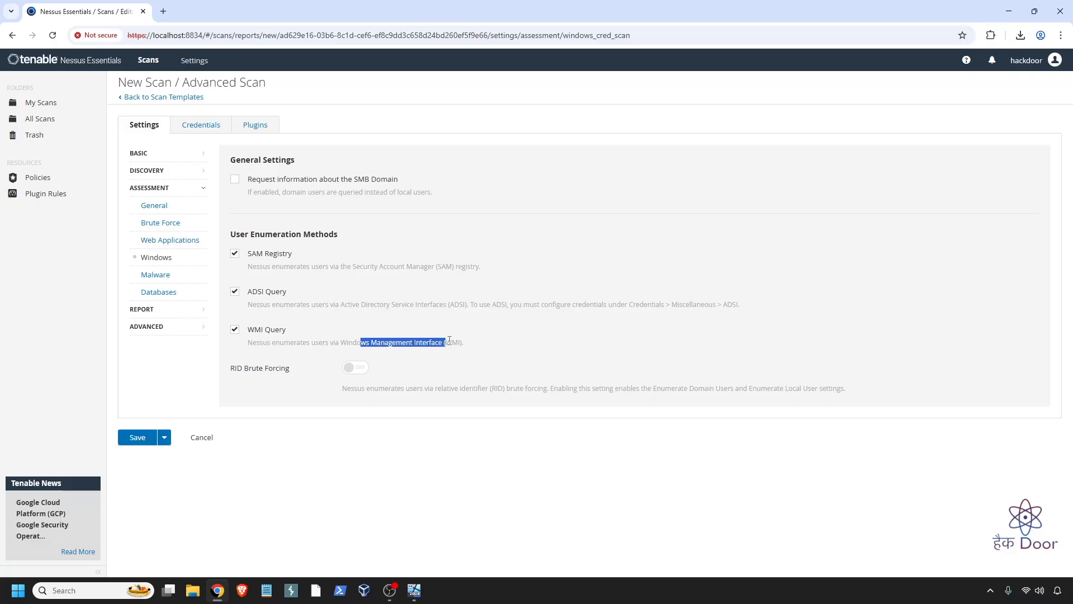
click(166, 275)
click(352, 180)
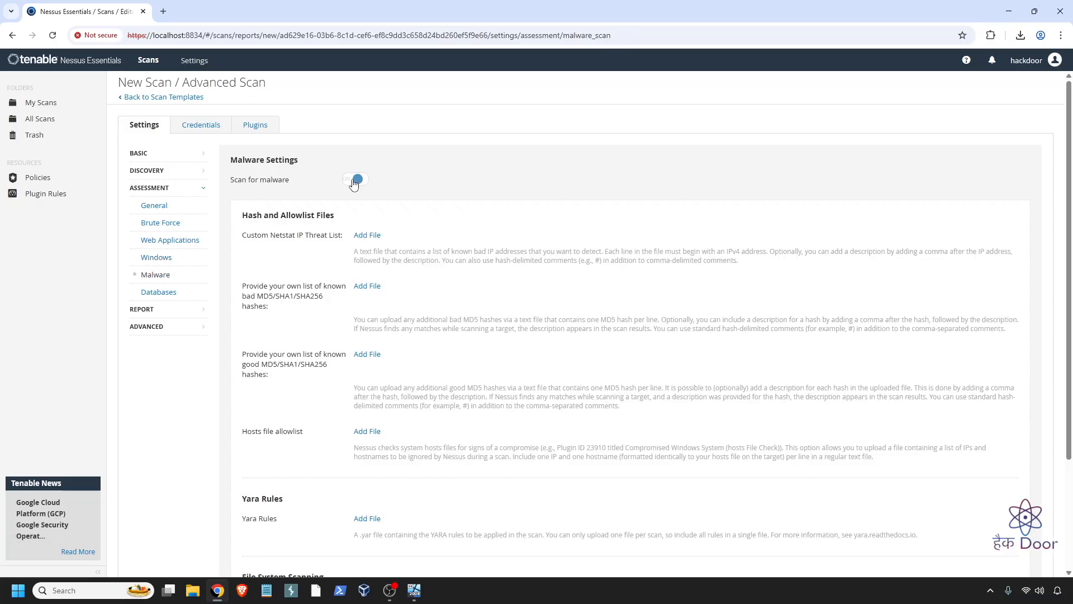
click(162, 291)
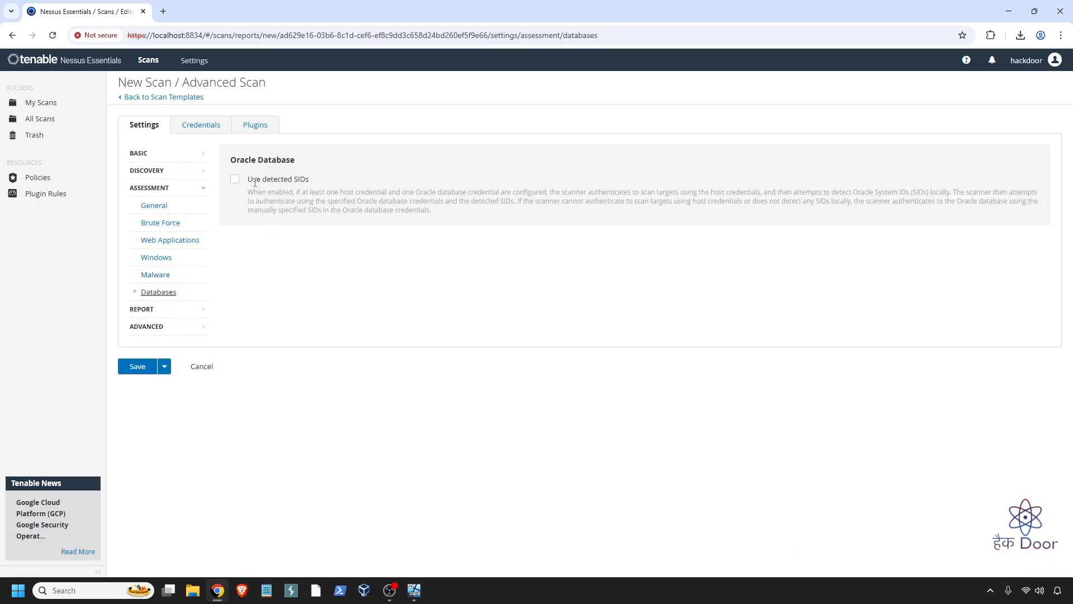
click(165, 310)
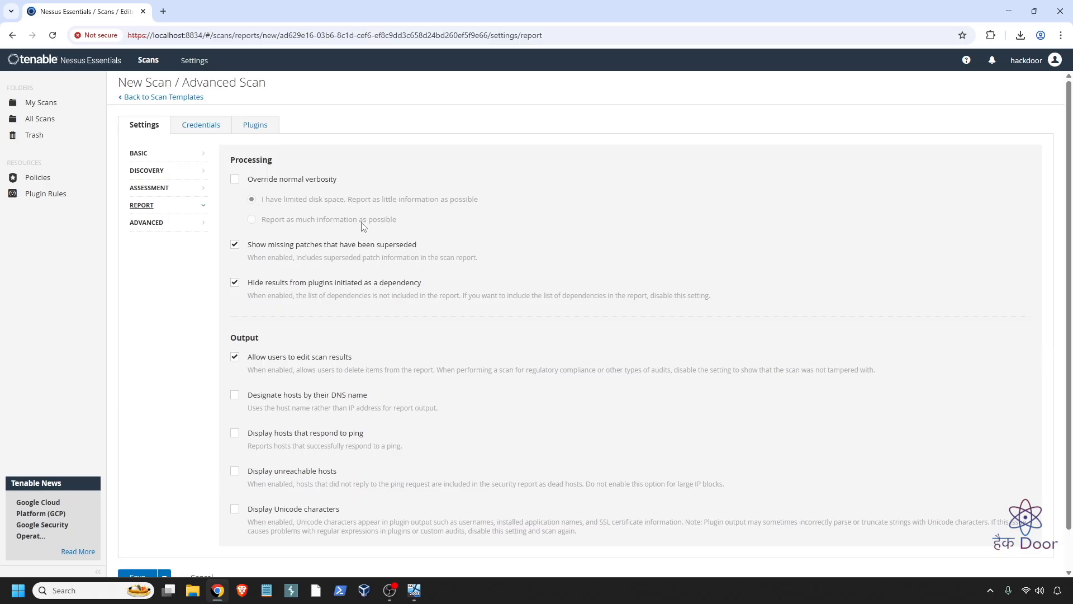
scroll(459, 327, down, 1)
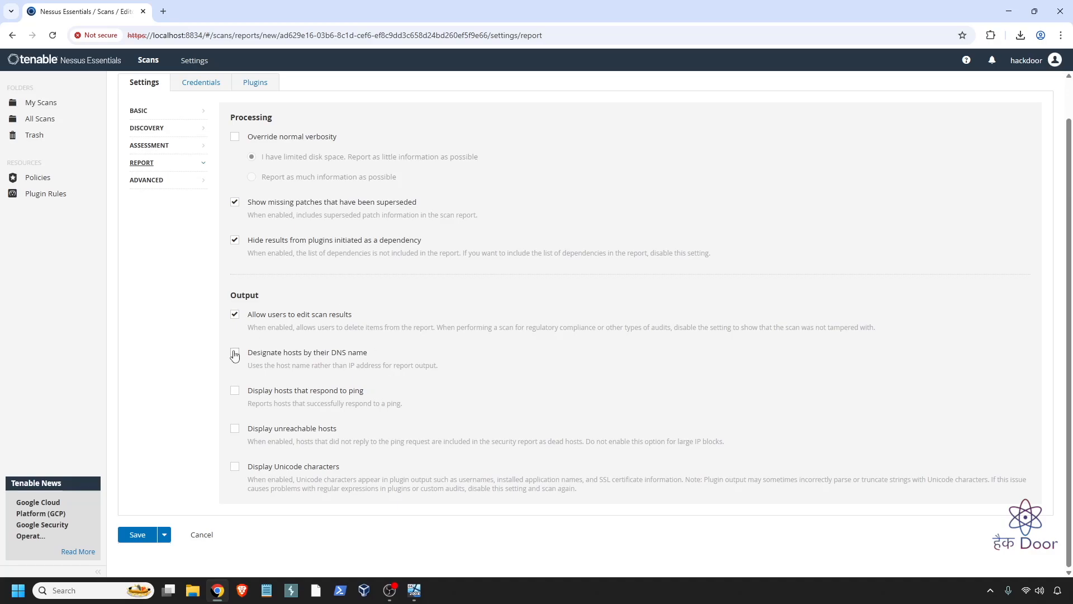
click(235, 390)
click(235, 429)
click(234, 428)
click(235, 391)
click(235, 352)
click(162, 180)
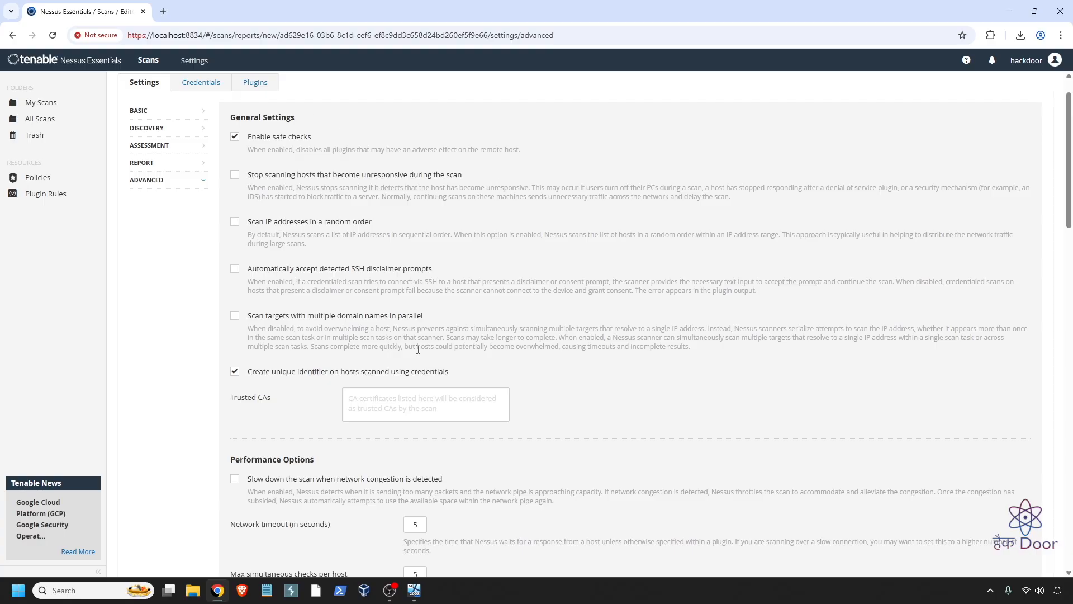
scroll(418, 349, down, 6)
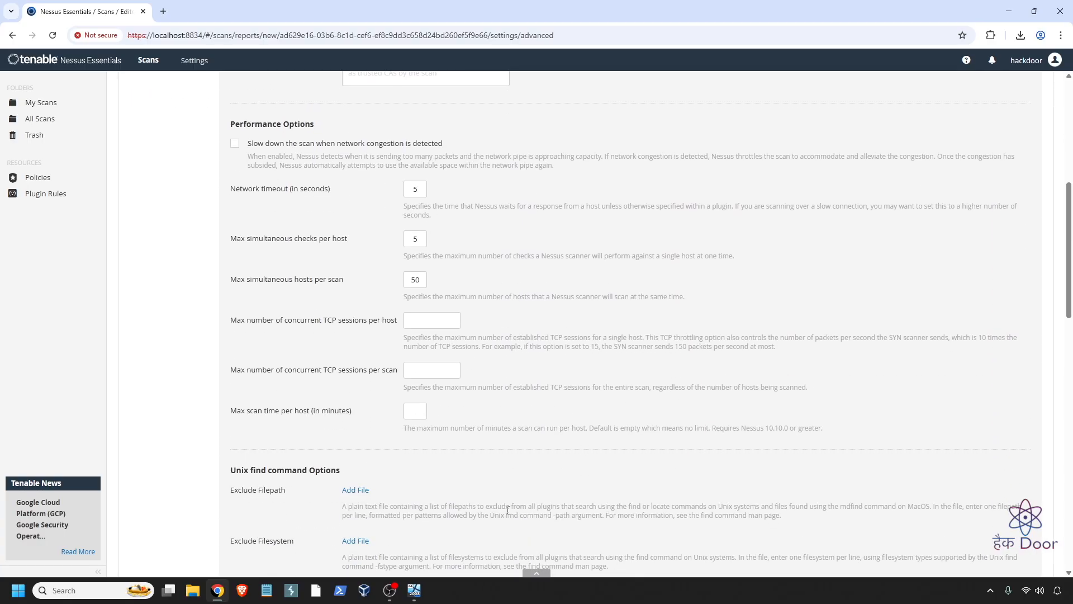
scroll(506, 531, down, 9)
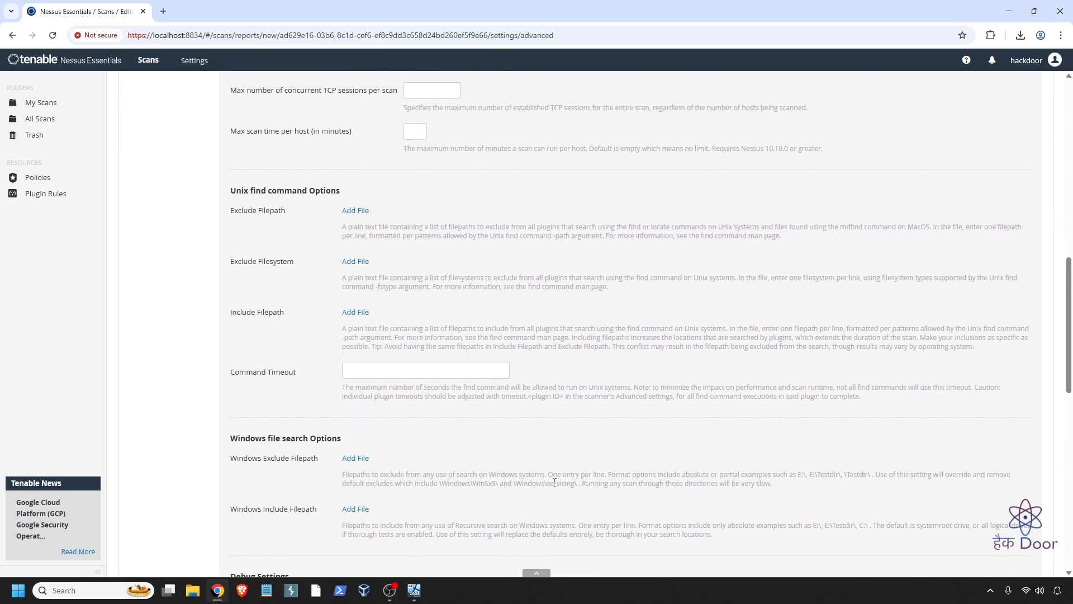
scroll(555, 485, down, 8)
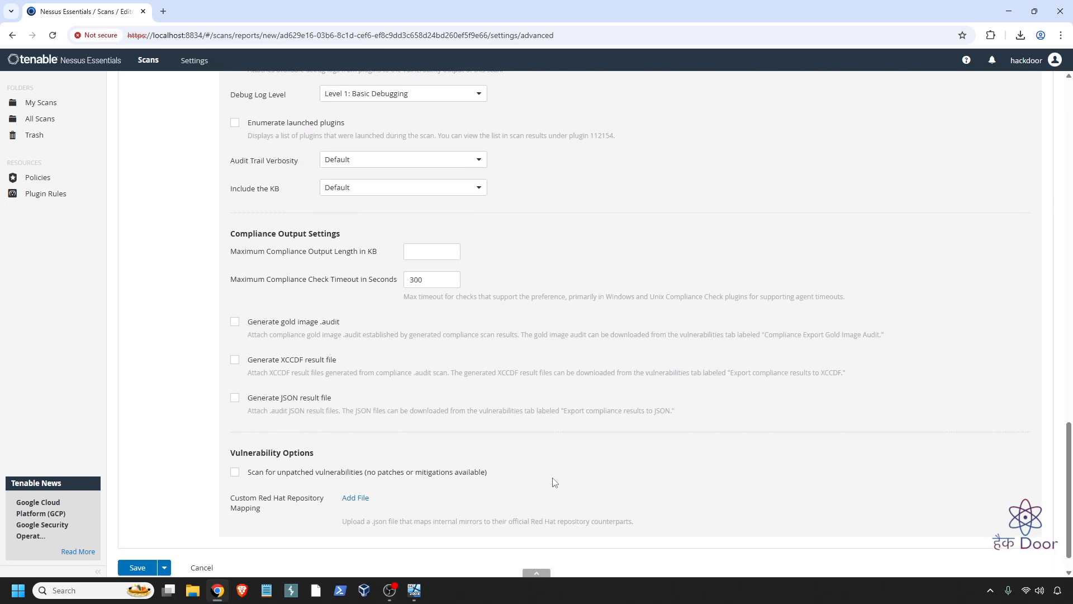
scroll(554, 482, up, 20)
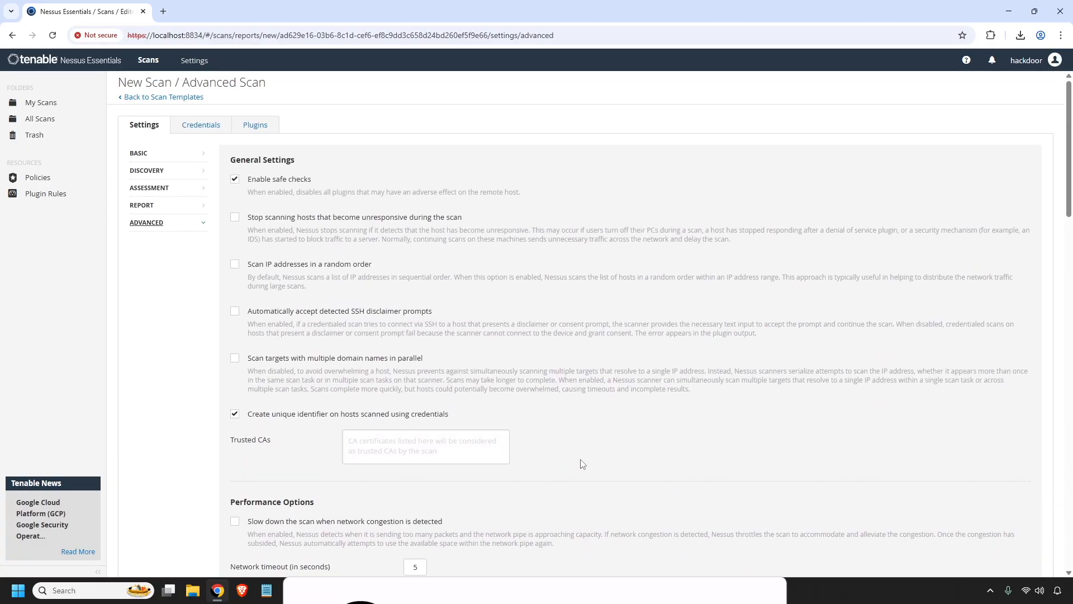
- Review the Host > Windows credential username and password fields, then remove the Windows entry
click(213, 125)
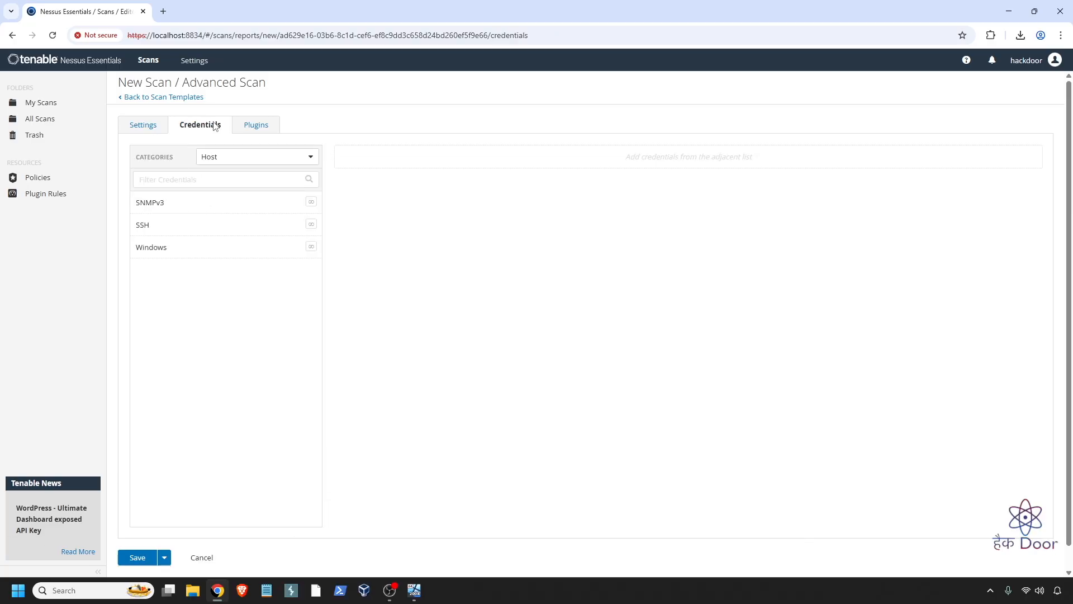
click(271, 162)
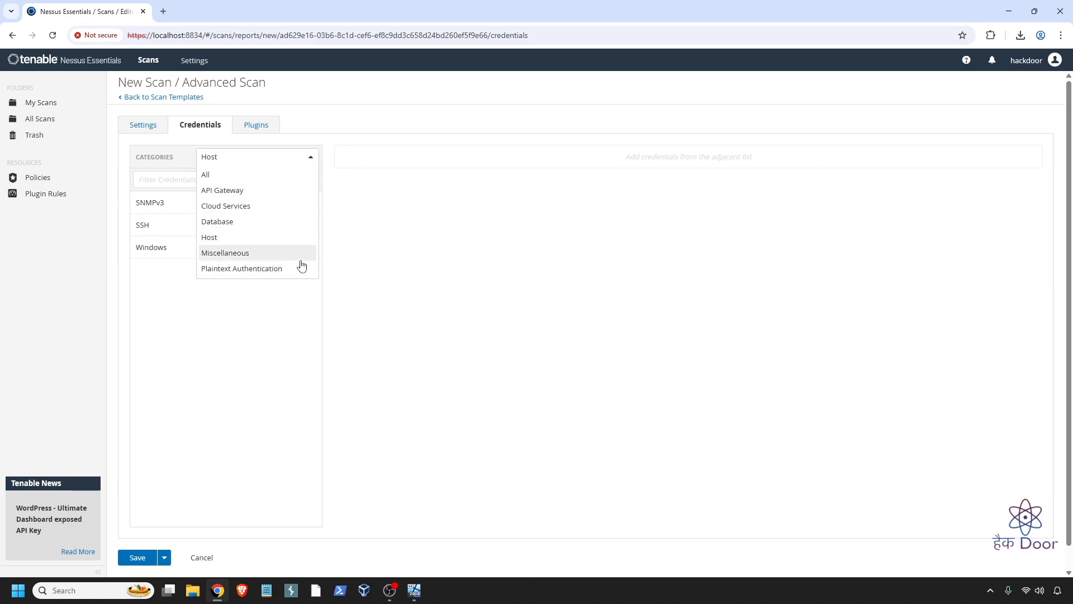
click(256, 237)
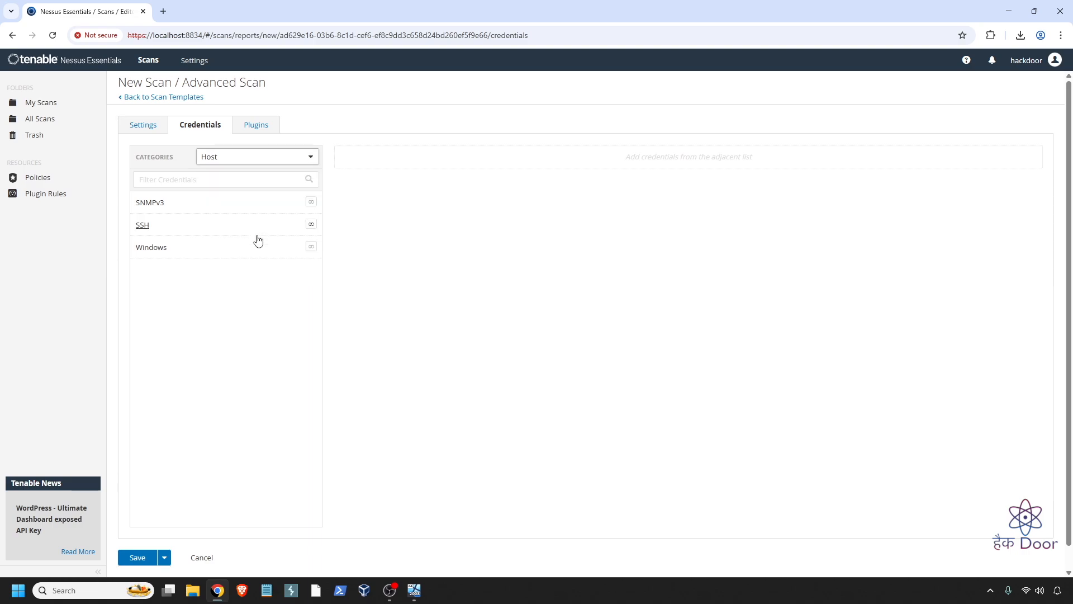
click(199, 250)
scroll(556, 159, down, 1)
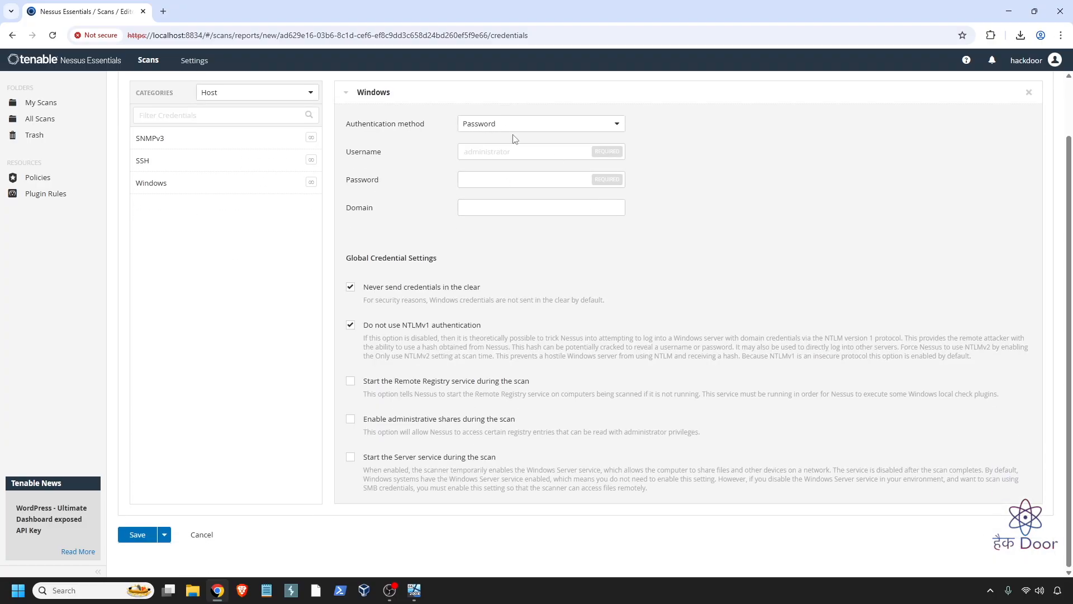
click(505, 151)
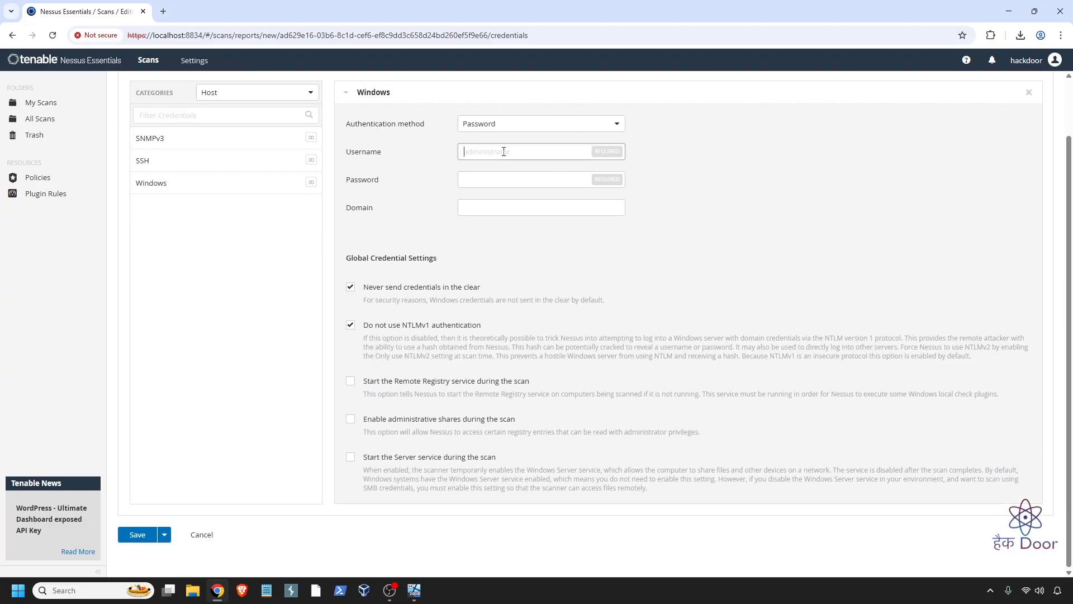
click(495, 179)
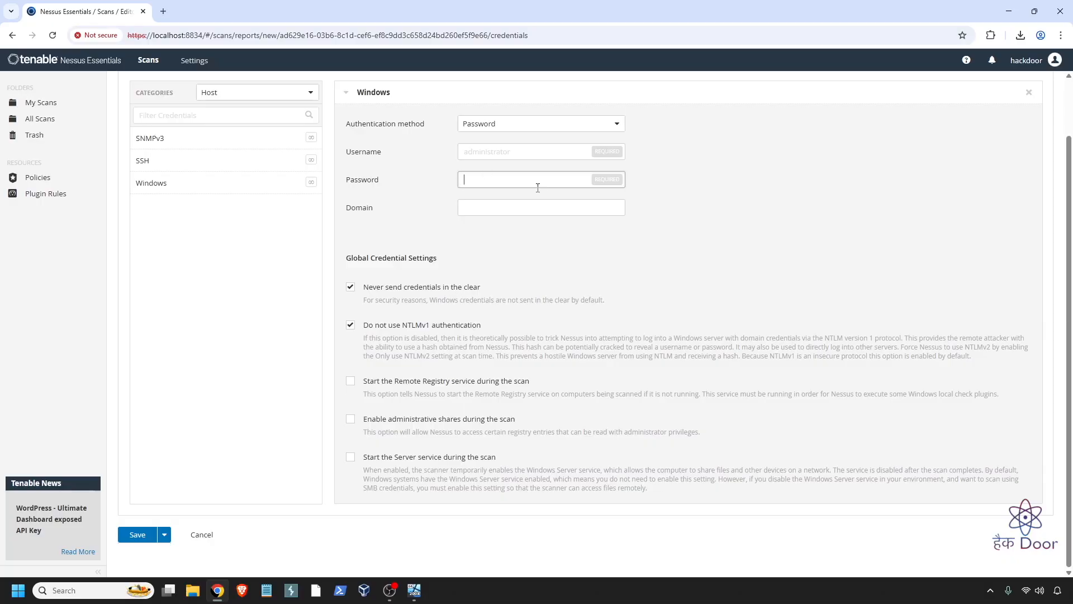
scroll(726, 192, up, 1)
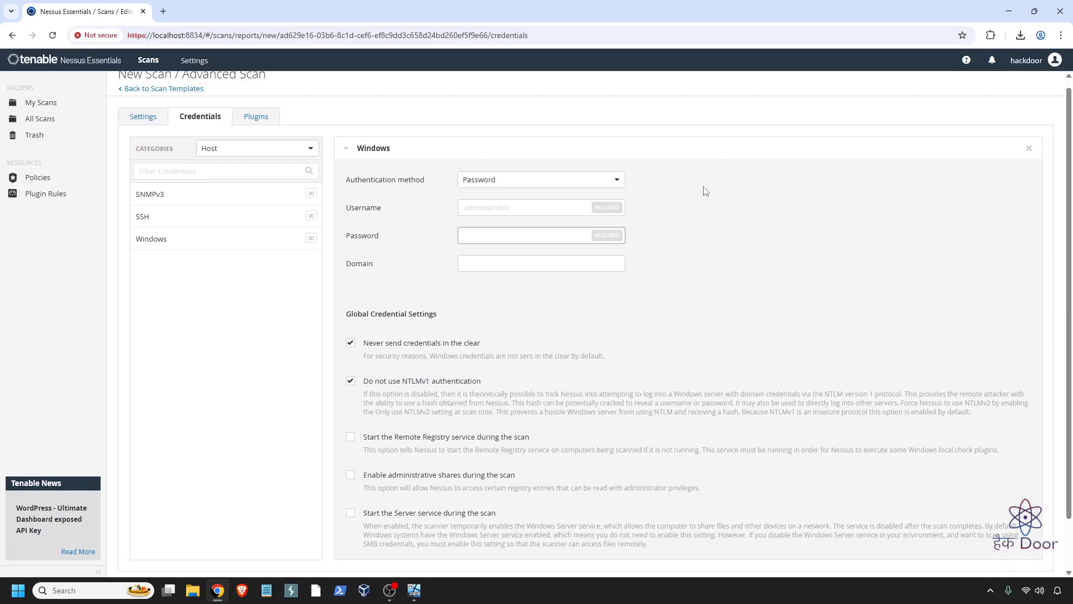
click(1028, 149)
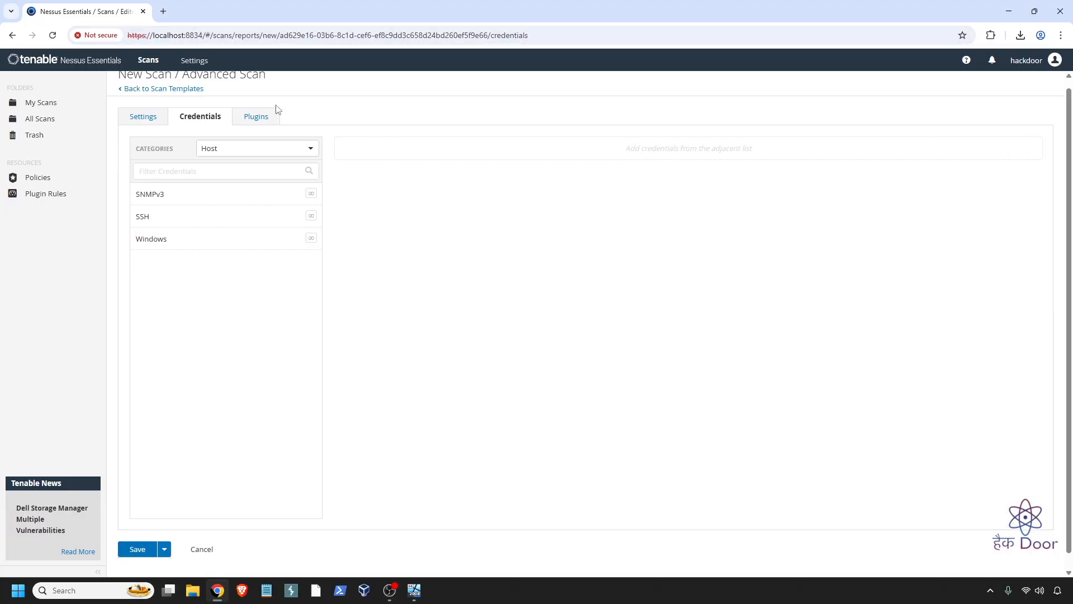
click(262, 115)
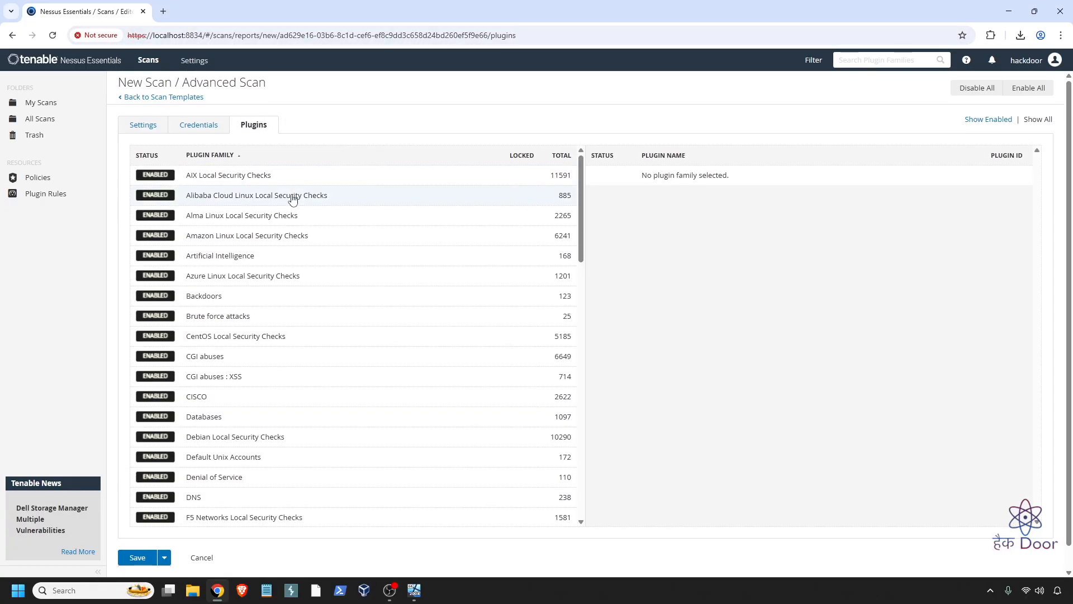
- Browse the plugin families list on the Plugins tab
scroll(296, 201, down, 17)
scroll(302, 206, down, 2)
scroll(302, 205, up, 8)
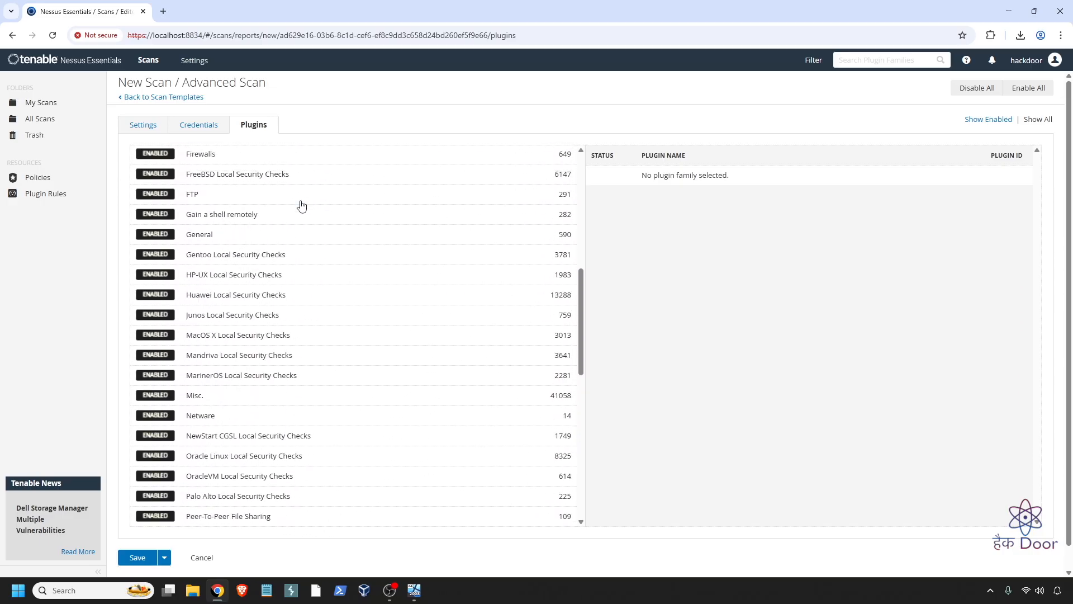
scroll(302, 206, up, 5)
scroll(273, 214, up, 3)
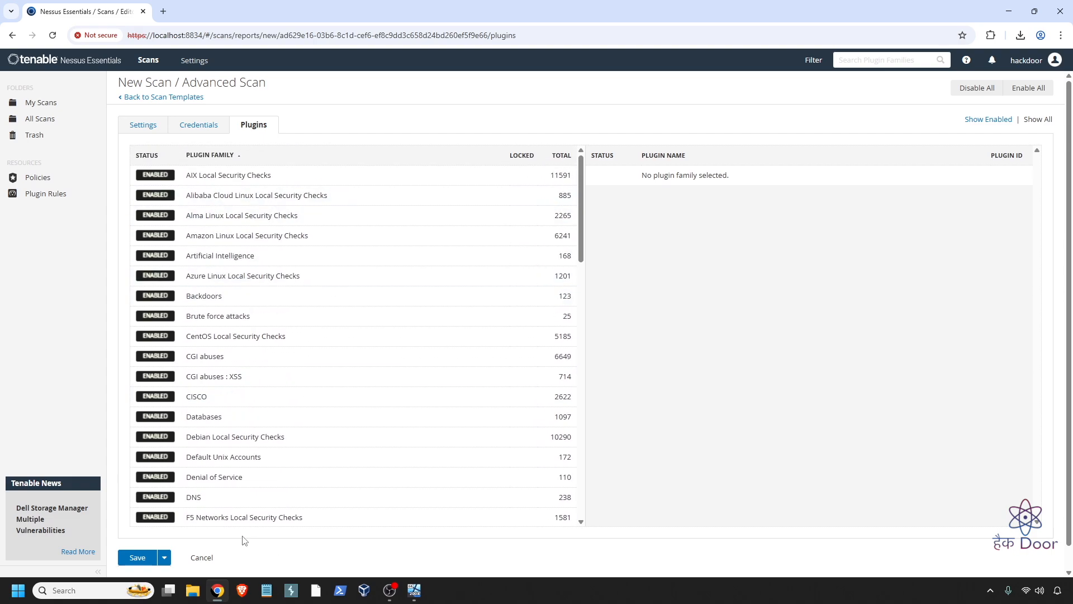
- Remove the reopened Windows credential again and save Demo Advanced Scan
click(203, 125)
click(240, 251)
scroll(288, 244, down, 2)
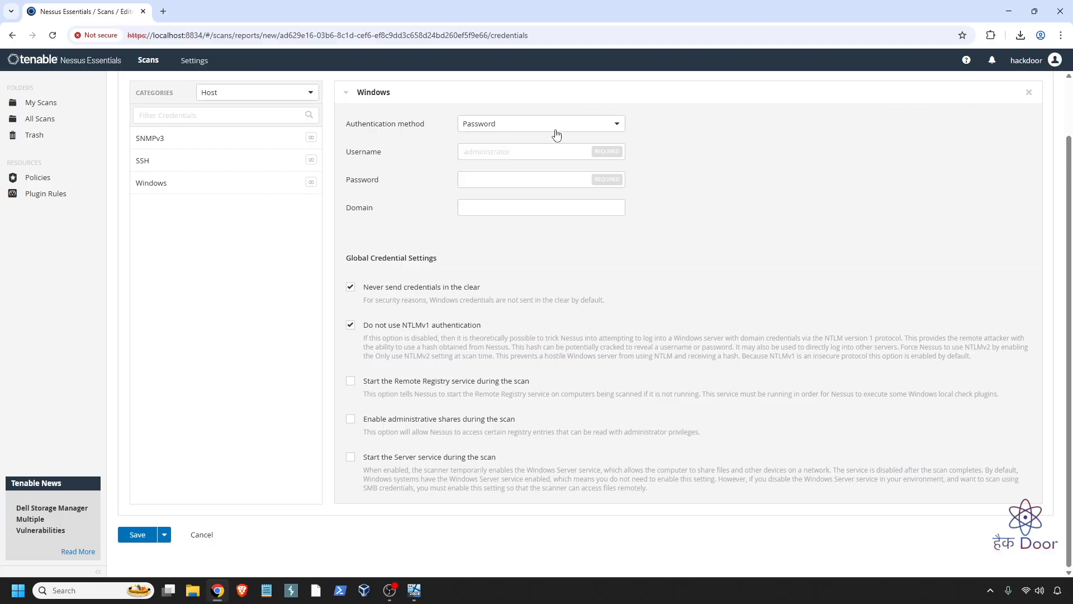
click(1029, 92)
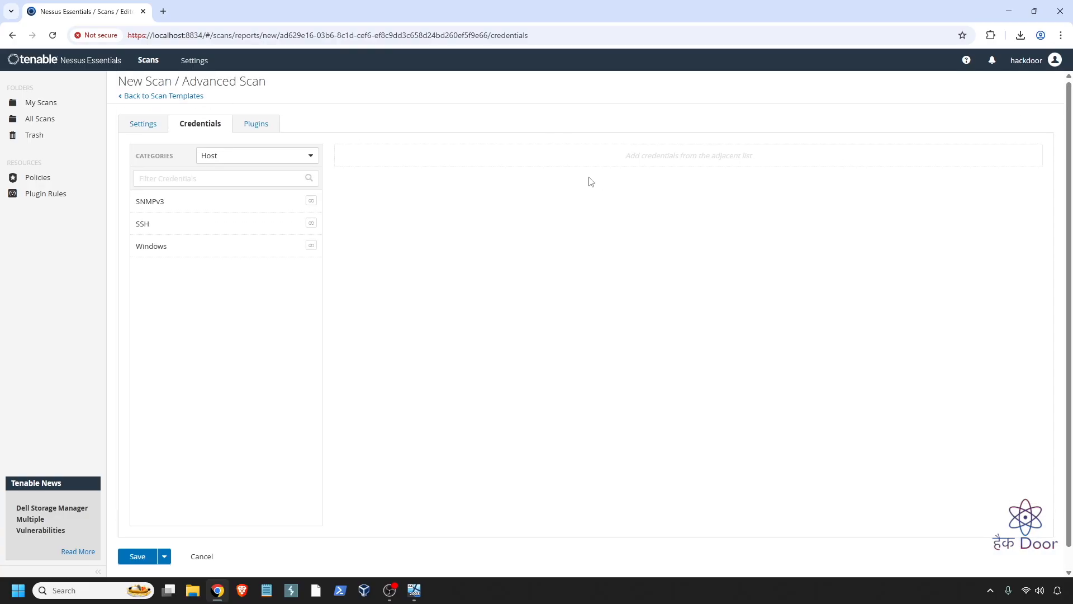
click(256, 102)
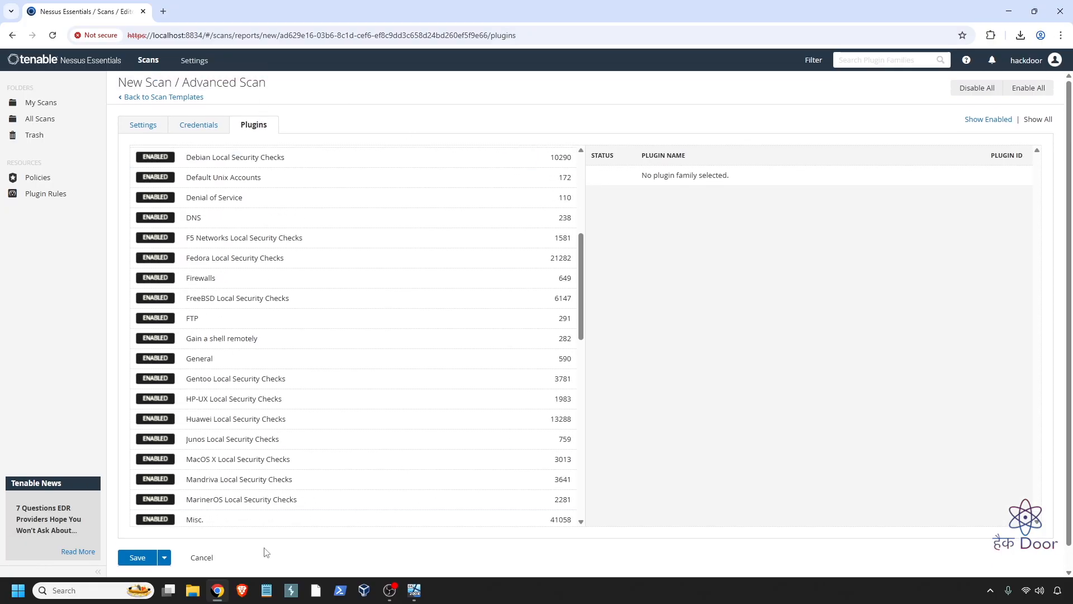
click(130, 559)
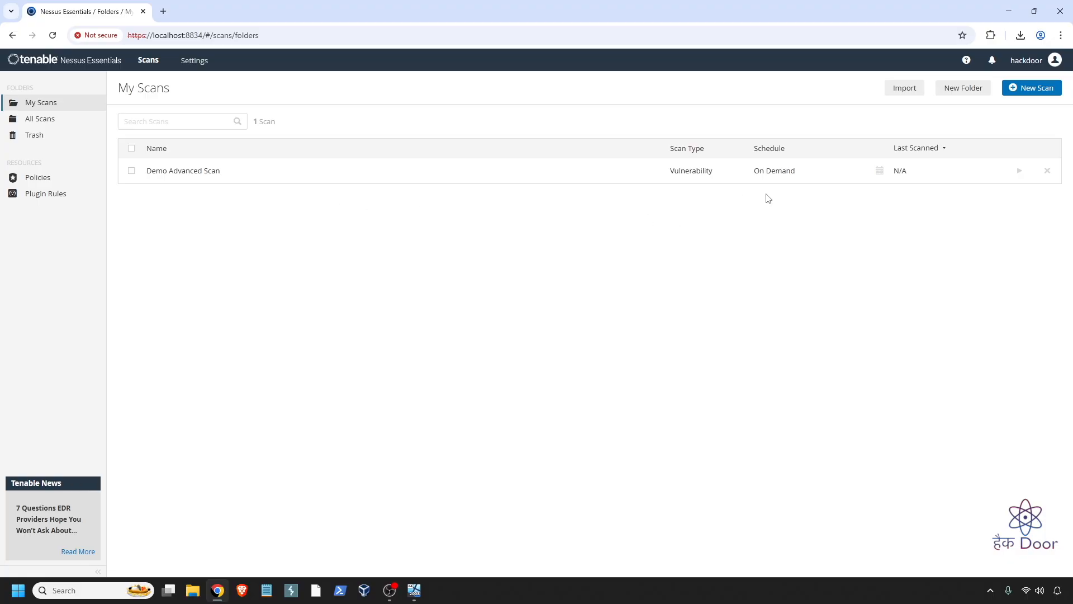
- Launch Demo Advanced Scan from its row in My Scans
click(1021, 171)
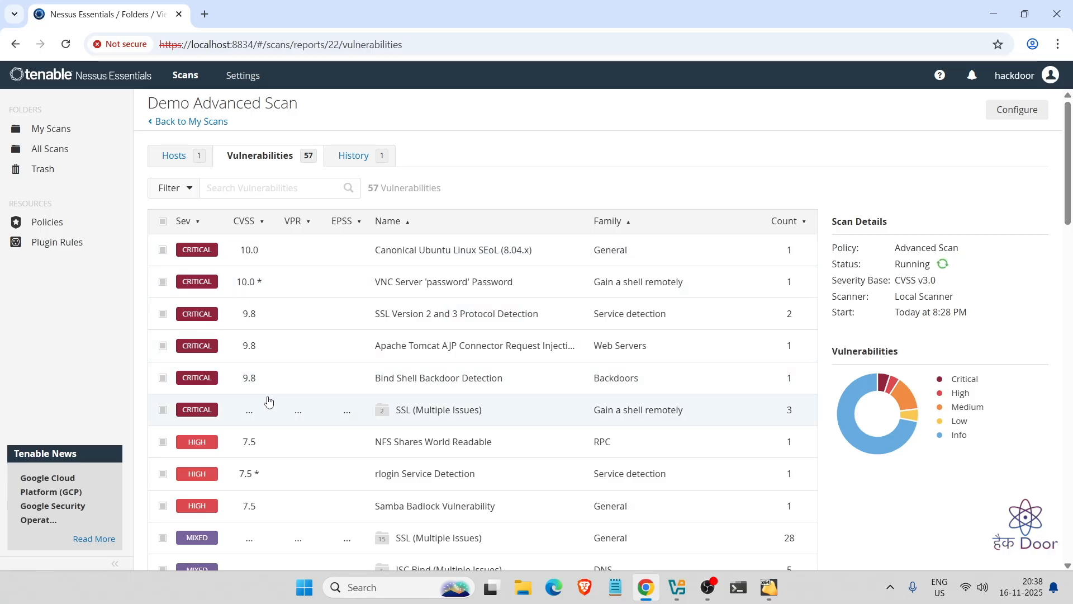
scroll(266, 400, down, 3)
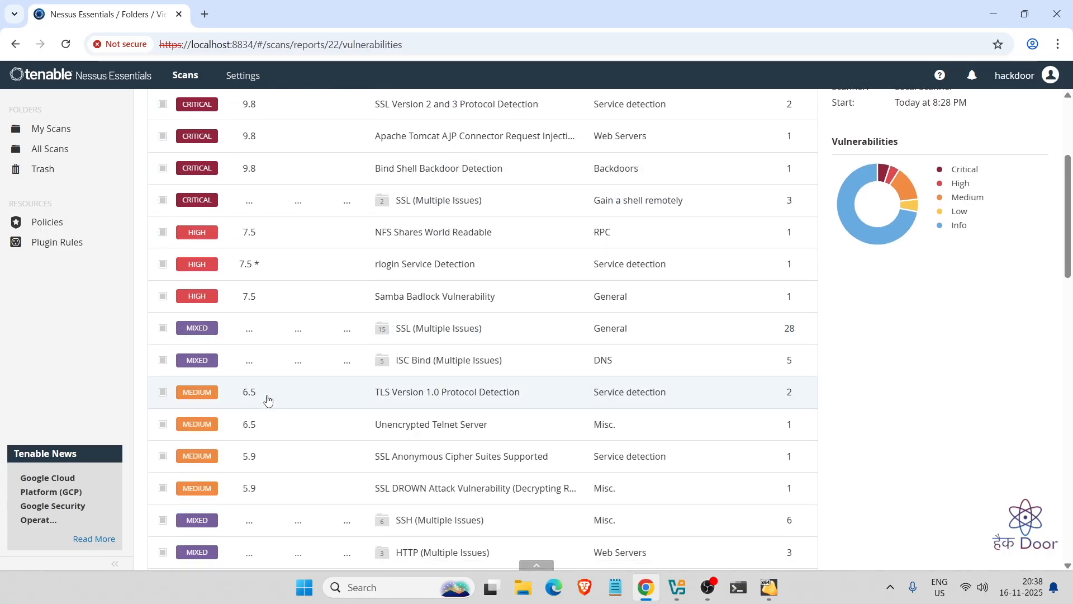
click(204, 329)
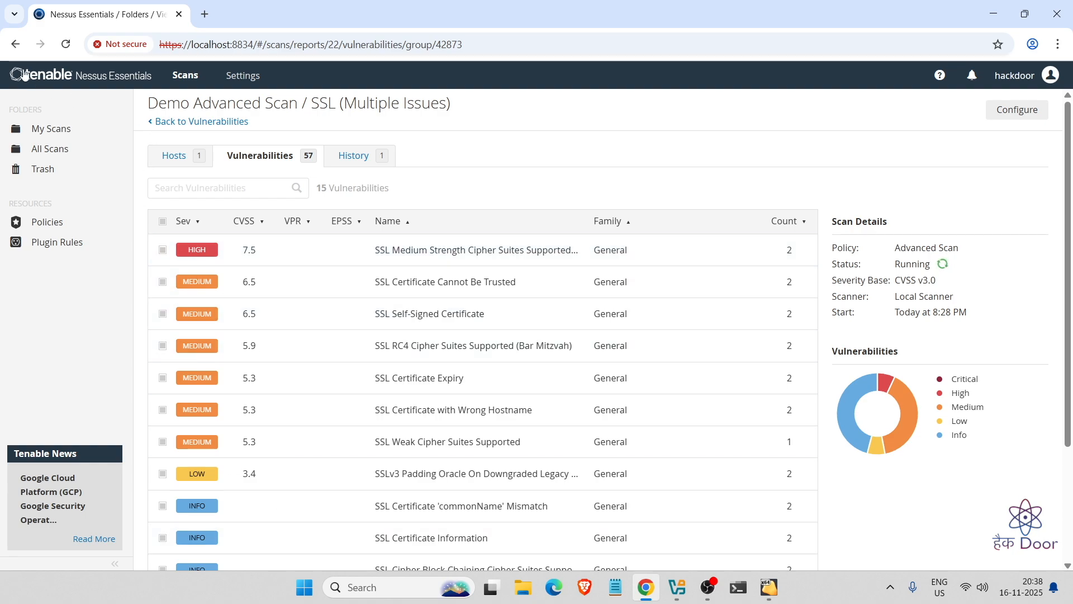
click(15, 44)
scroll(314, 416, down, 8)
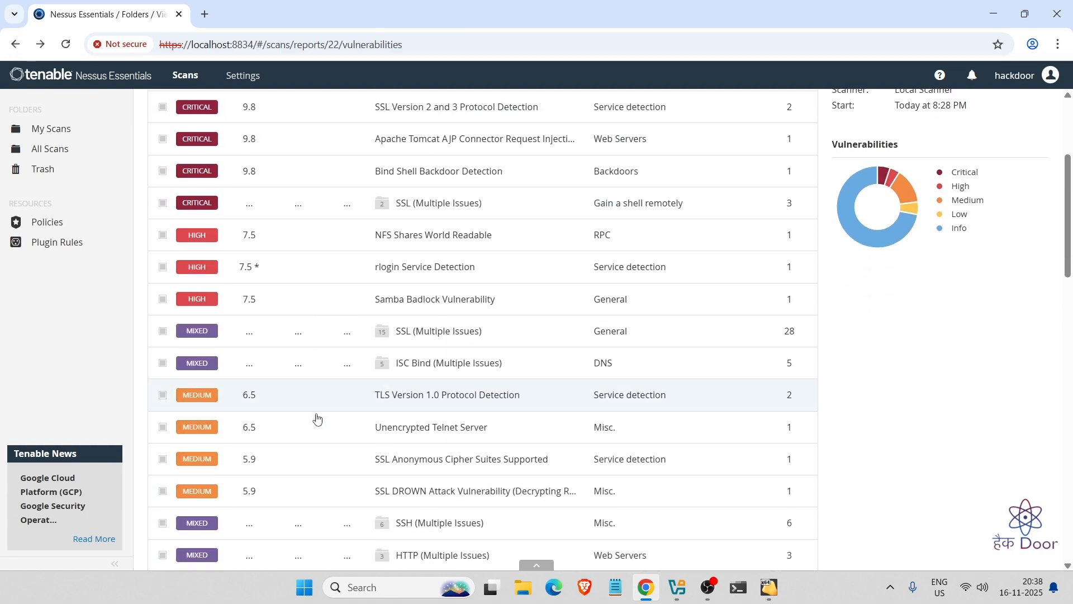
scroll(317, 416, down, 15)
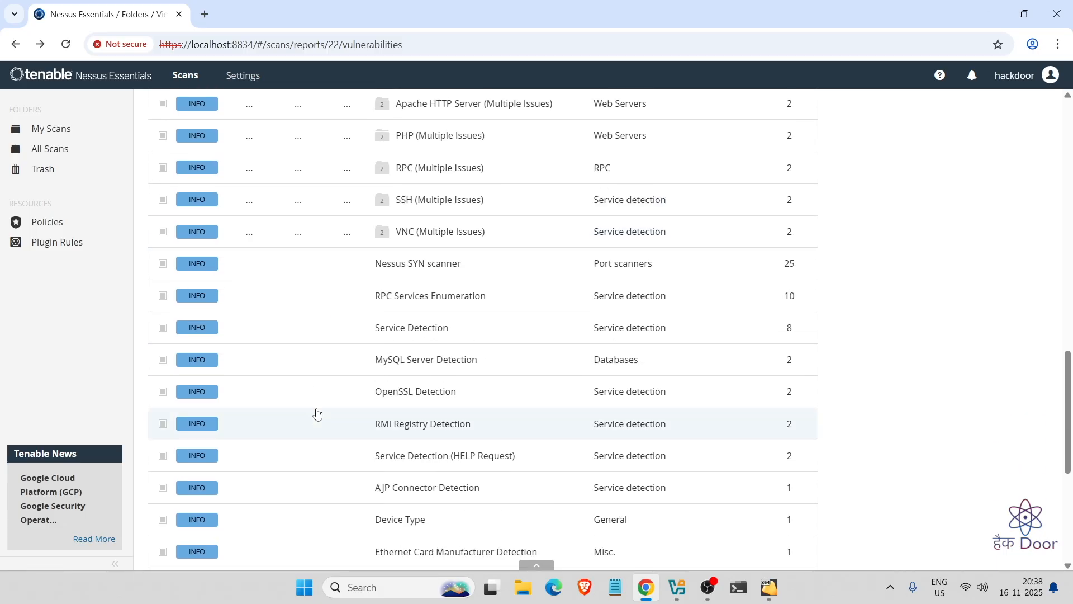
scroll(316, 412, up, 20)
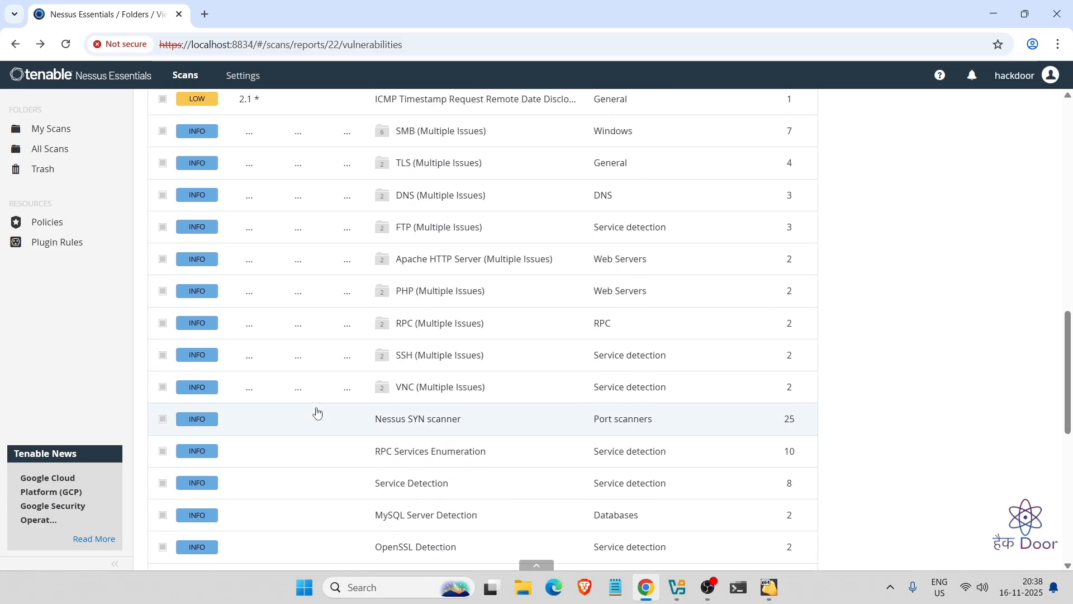
scroll(317, 413, up, 4)
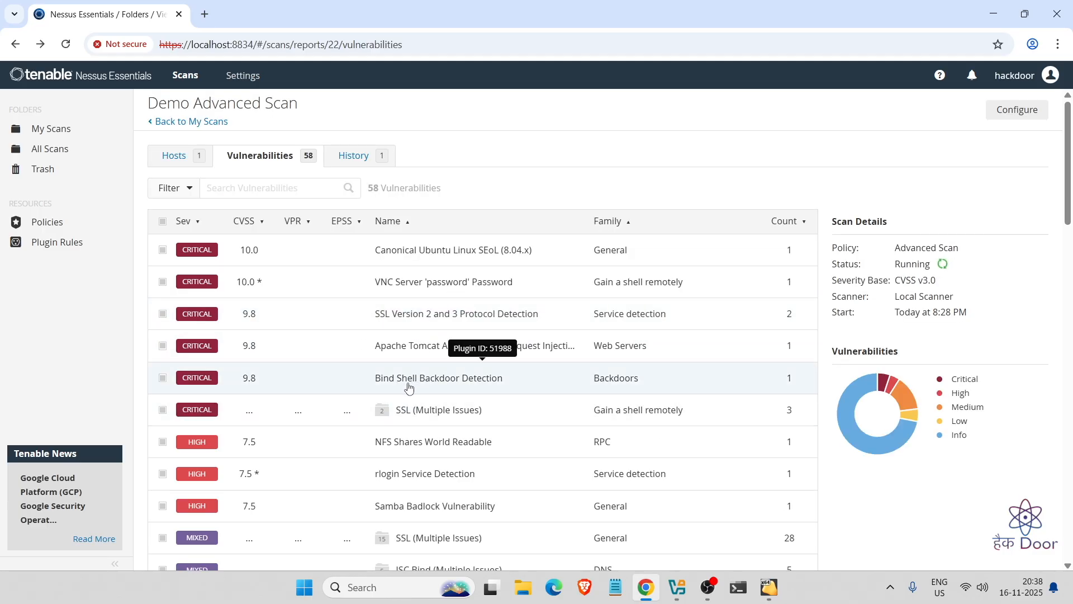
- Read the Bind Shell Backdoor Detection details on 1524/tcp, then bring up the Kali VM
click(464, 382)
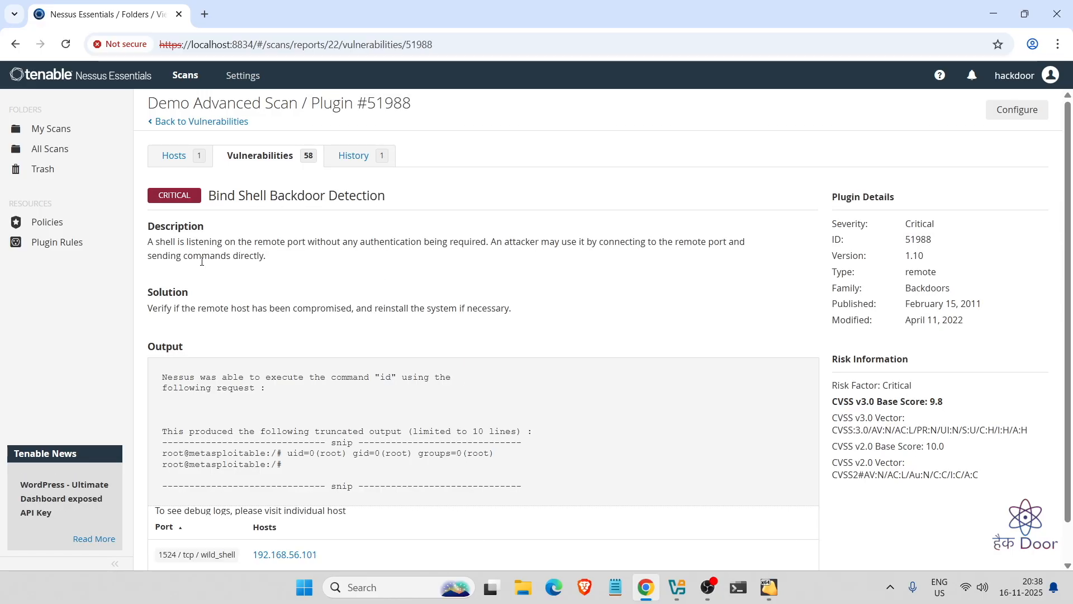
drag(208, 243, 487, 244)
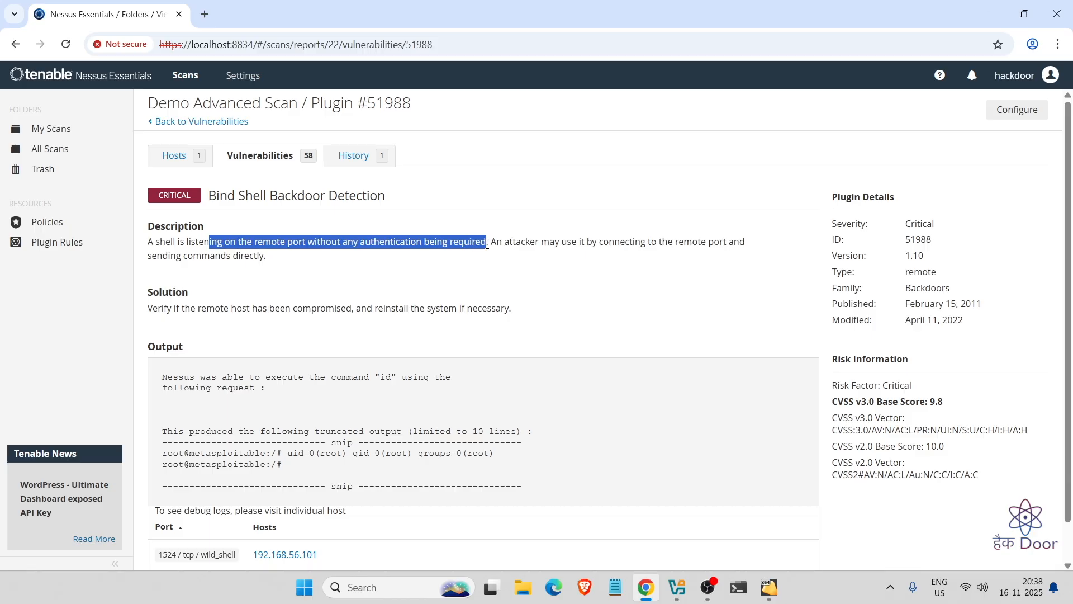
scroll(518, 318, down, 1)
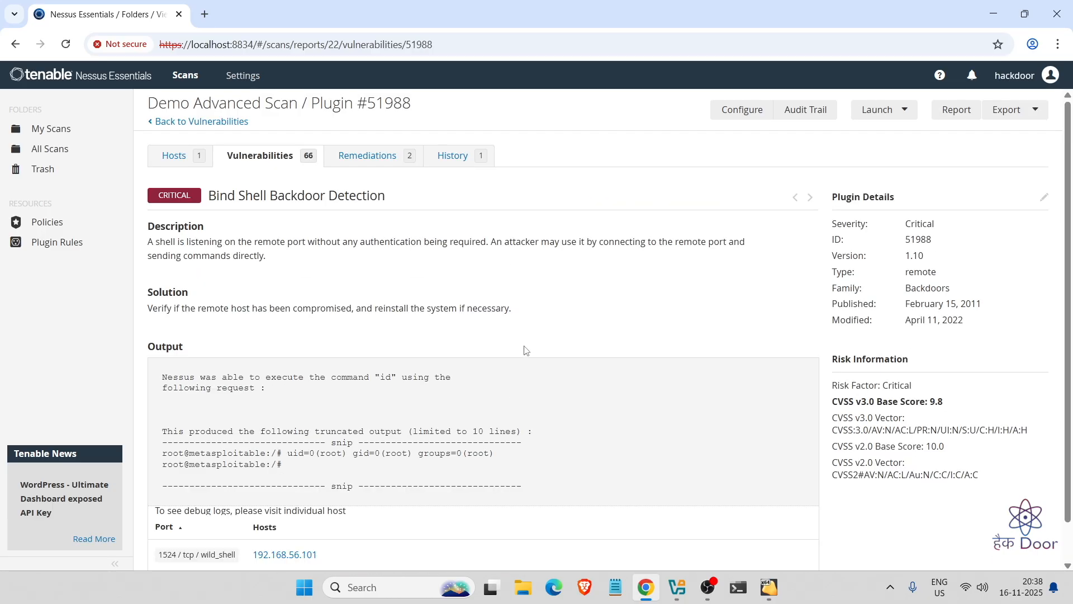
scroll(524, 349, down, 1)
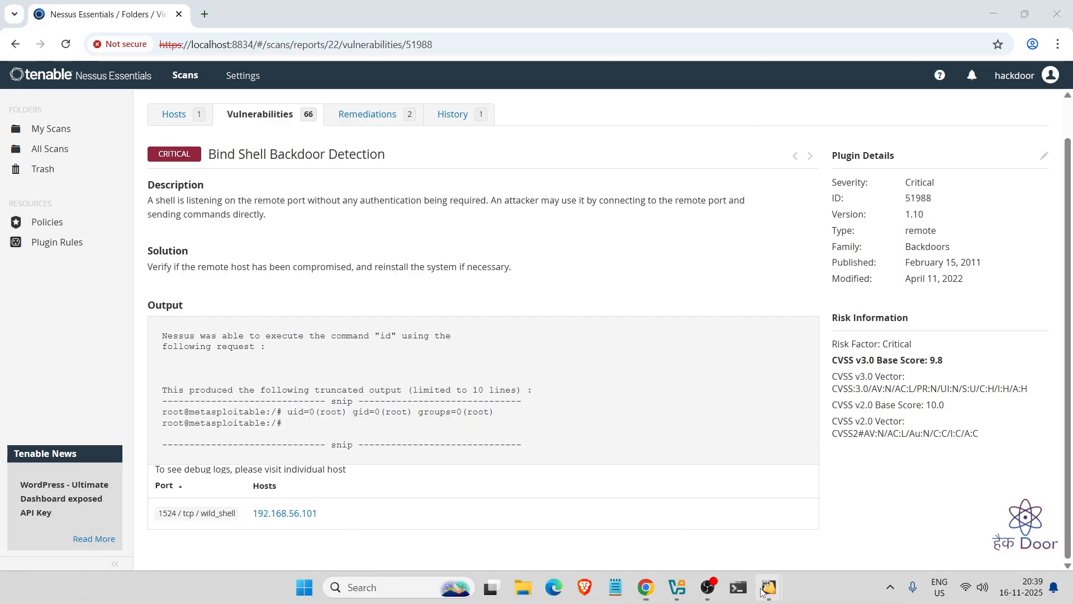
mouse_move(769, 587)
click(792, 509)
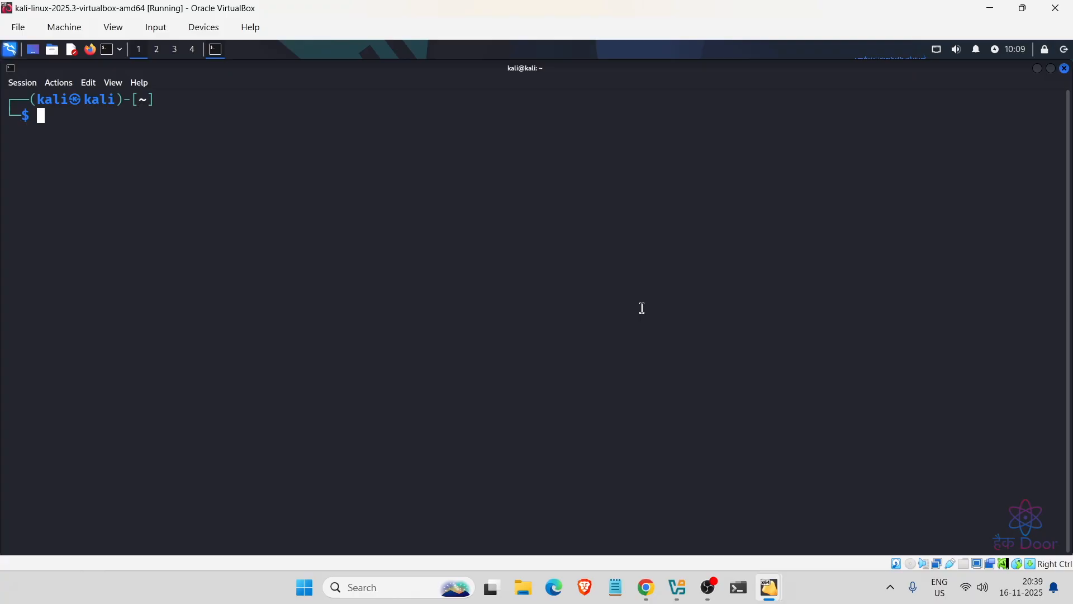
- Start the netcat command 'nc 192.168.56.101' in the Kali terminal, targeting the backdoor host
text(nc 192.168.)
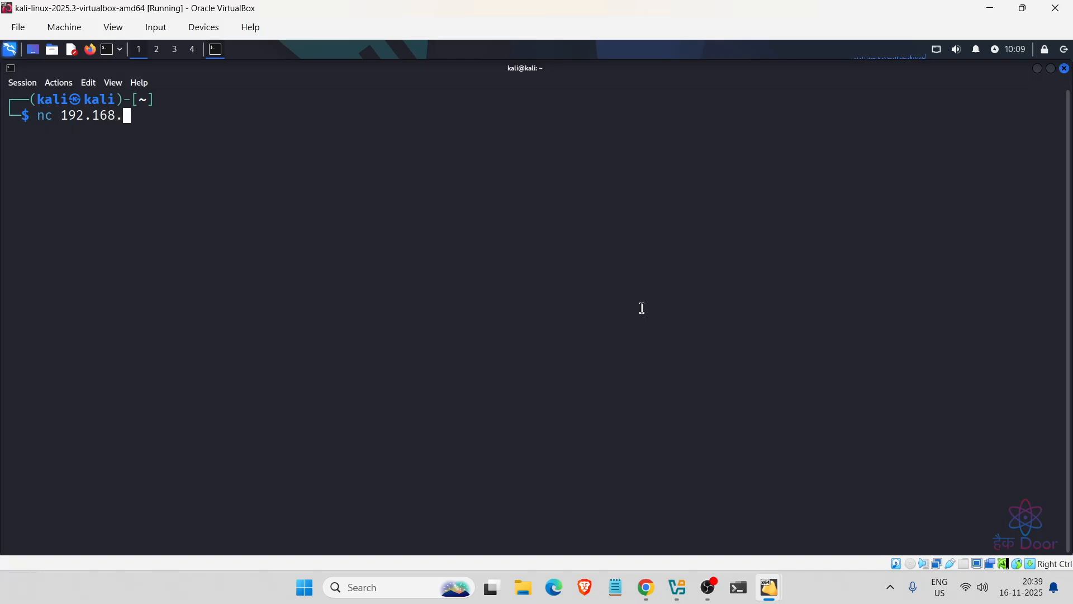
text(56.101)
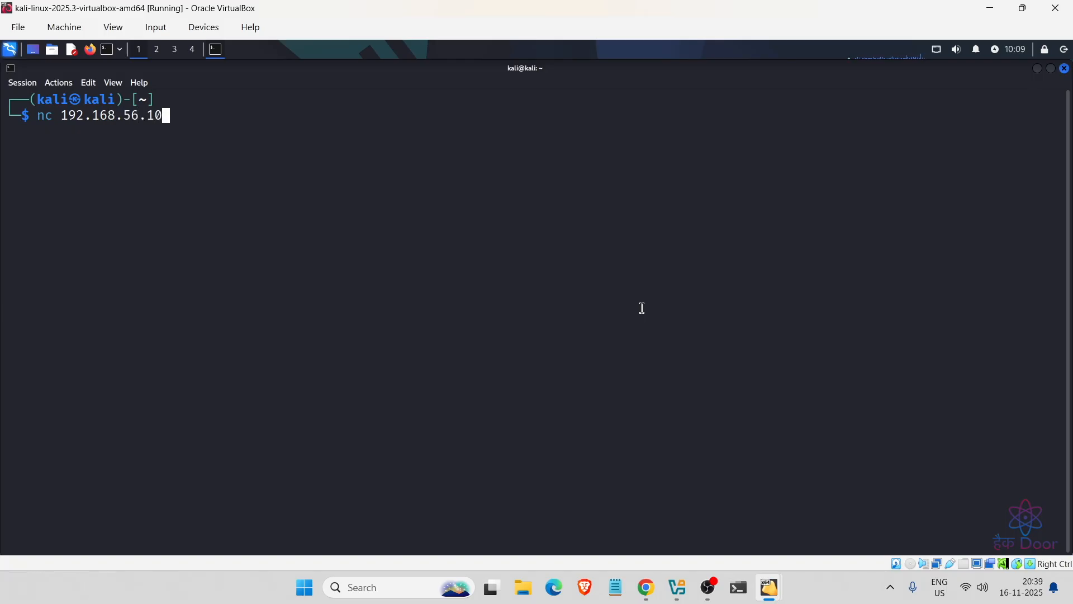
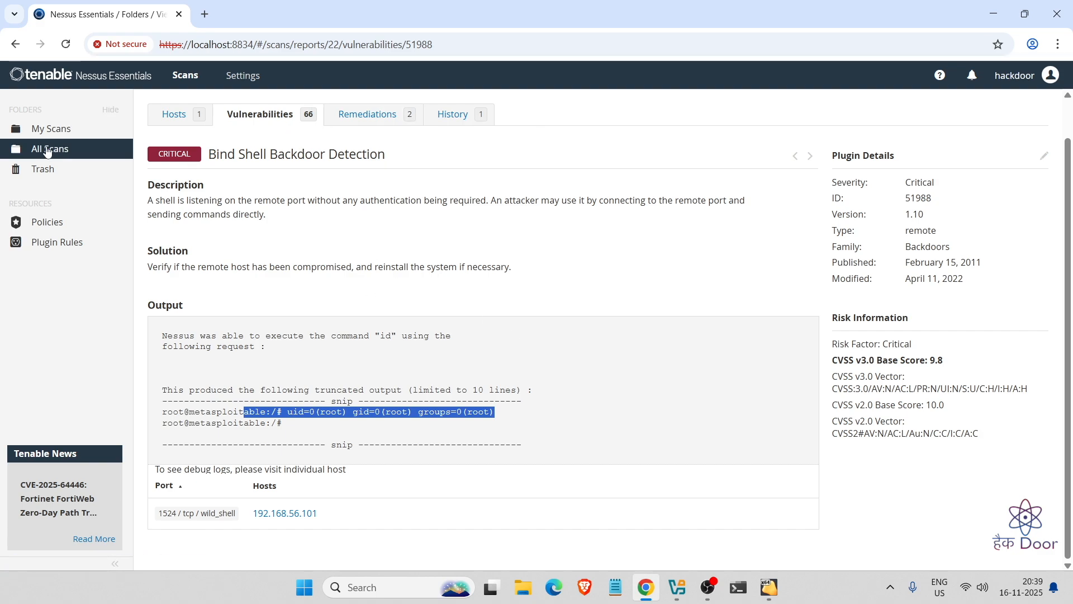
- Go back from the Bind Shell Backdoor details to Demo Advanced Scan's 66-vulnerability list
scroll(309, 257, up, 1)
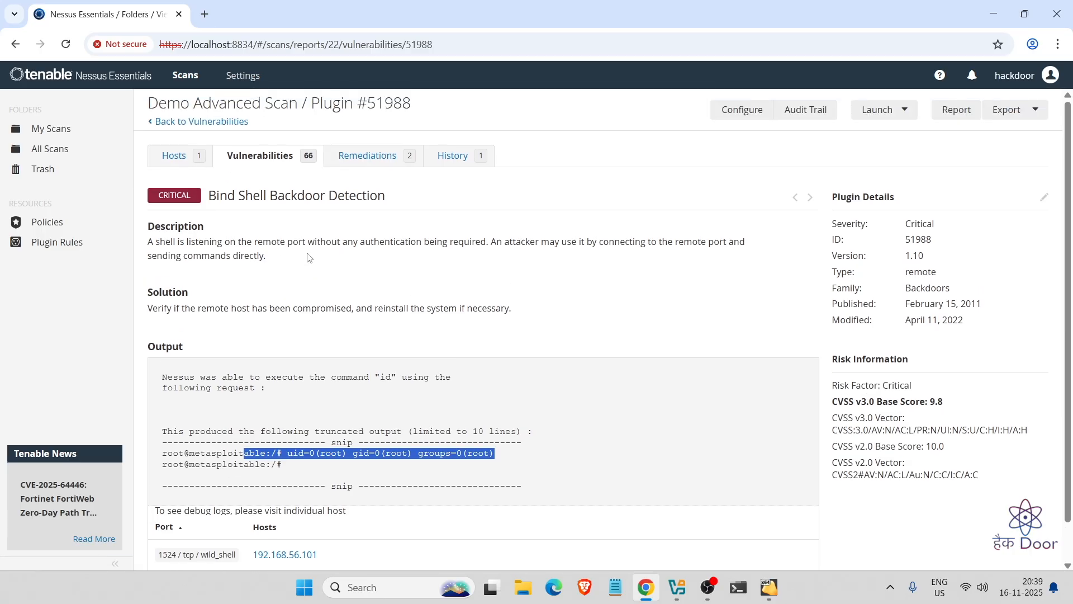
click(197, 122)
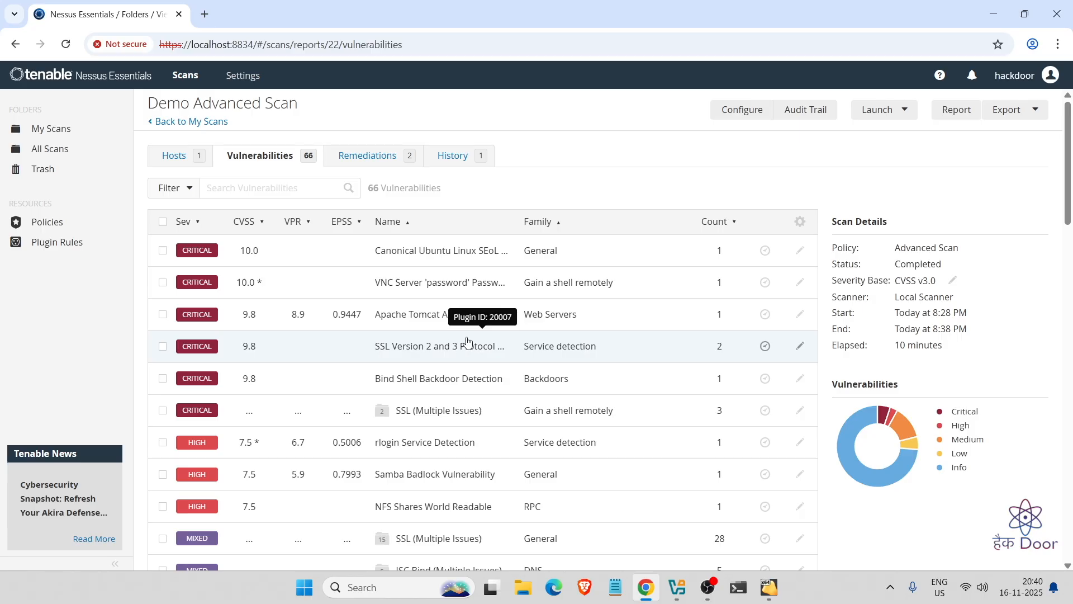
scroll(467, 342, down, 3)
scroll(480, 335, up, 1)
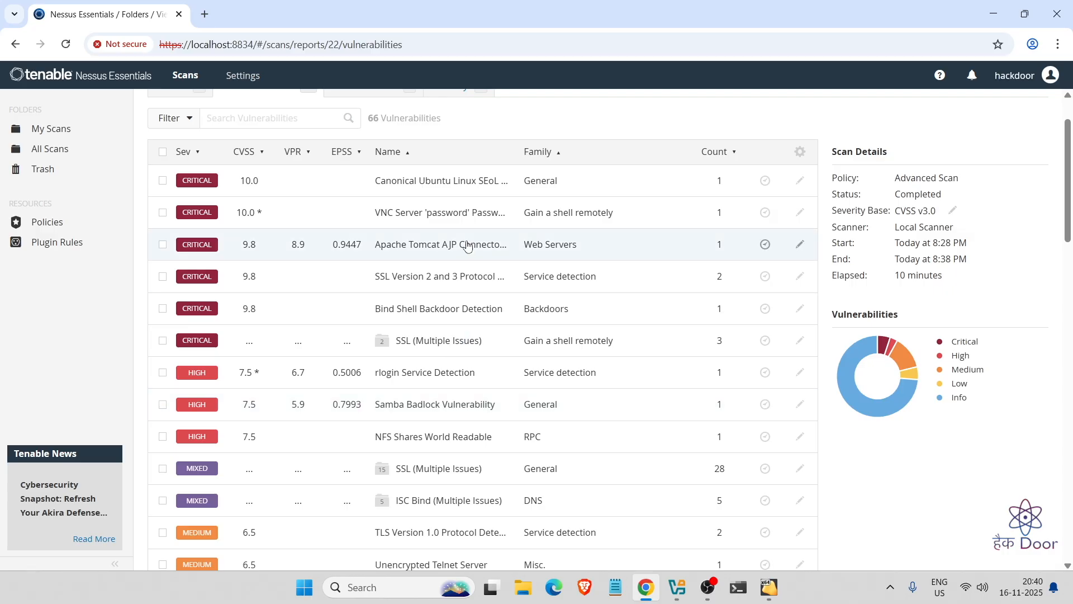
click(406, 215)
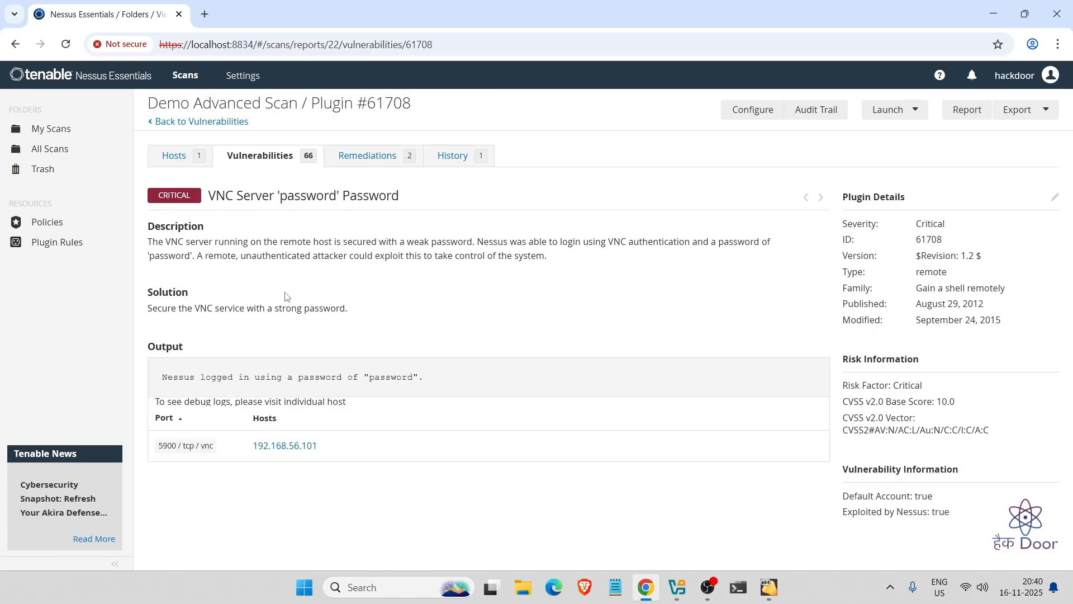
drag(306, 242, 421, 251)
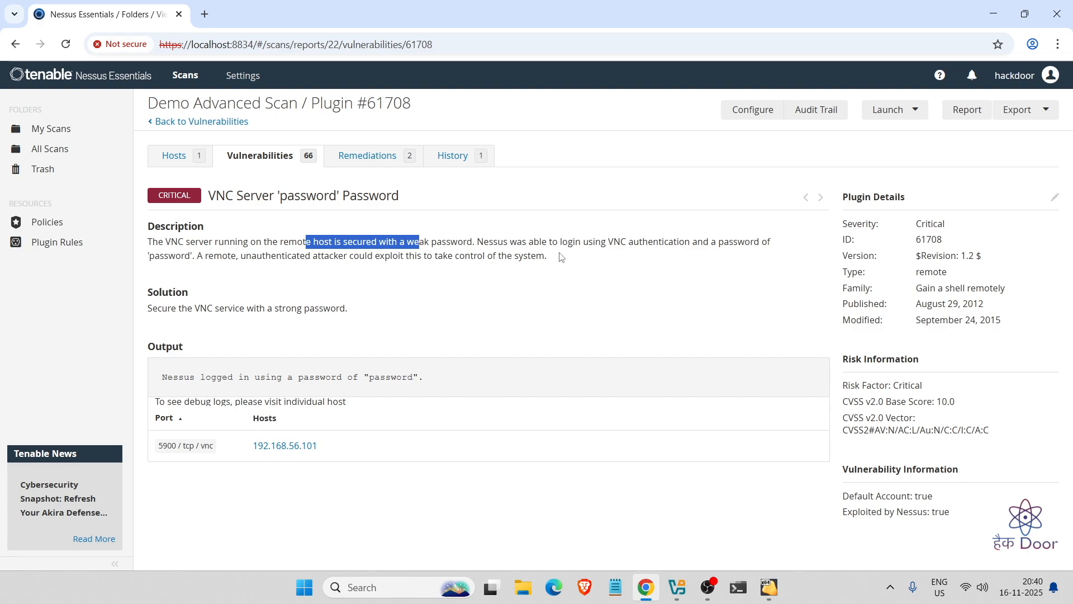
drag(602, 242, 693, 243)
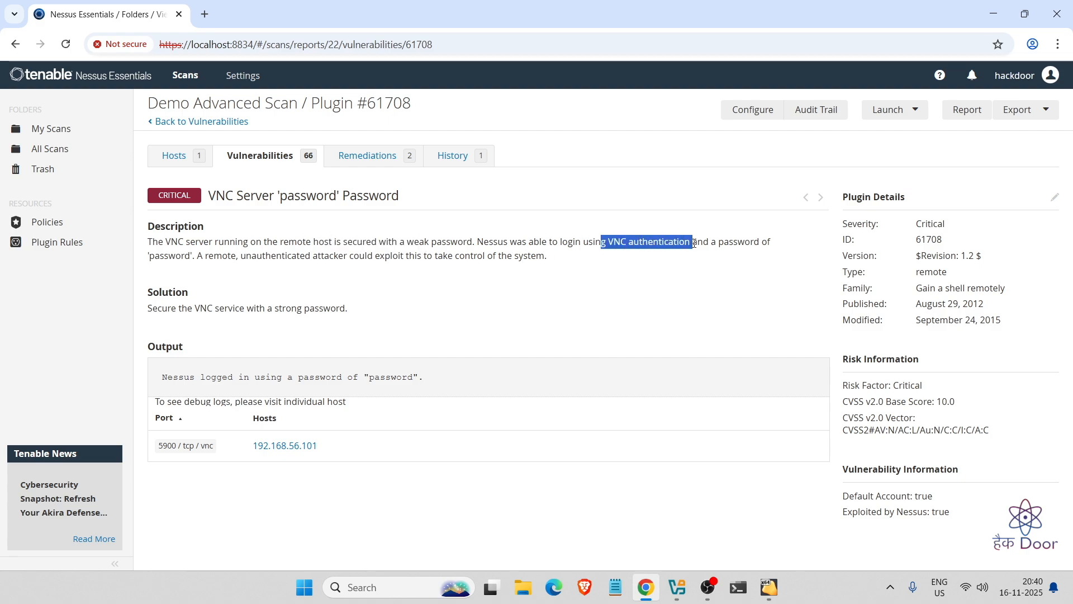
click(784, 254)
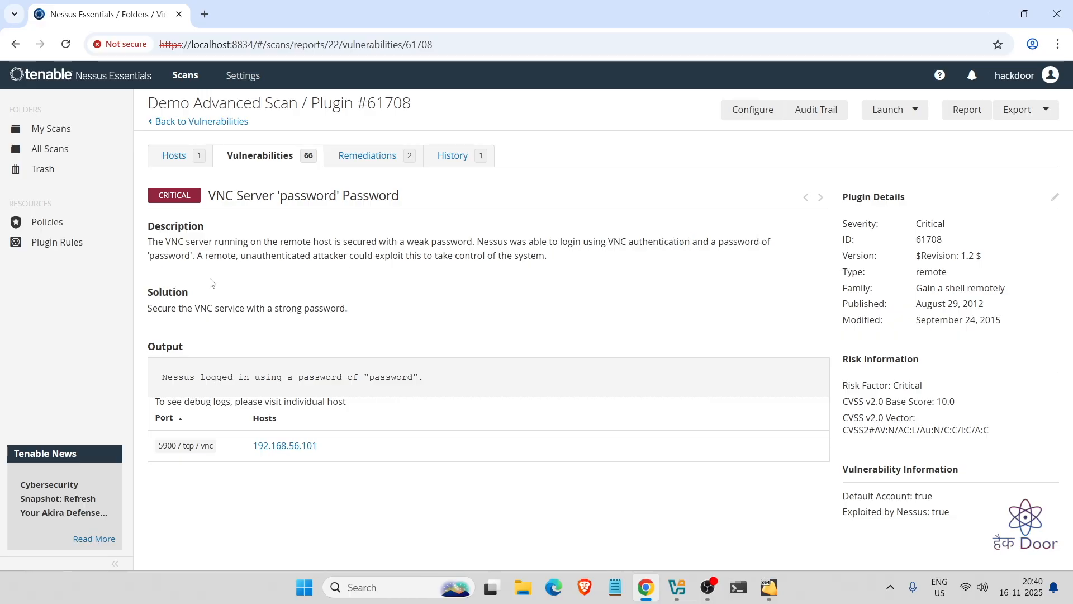
drag(189, 258, 158, 261)
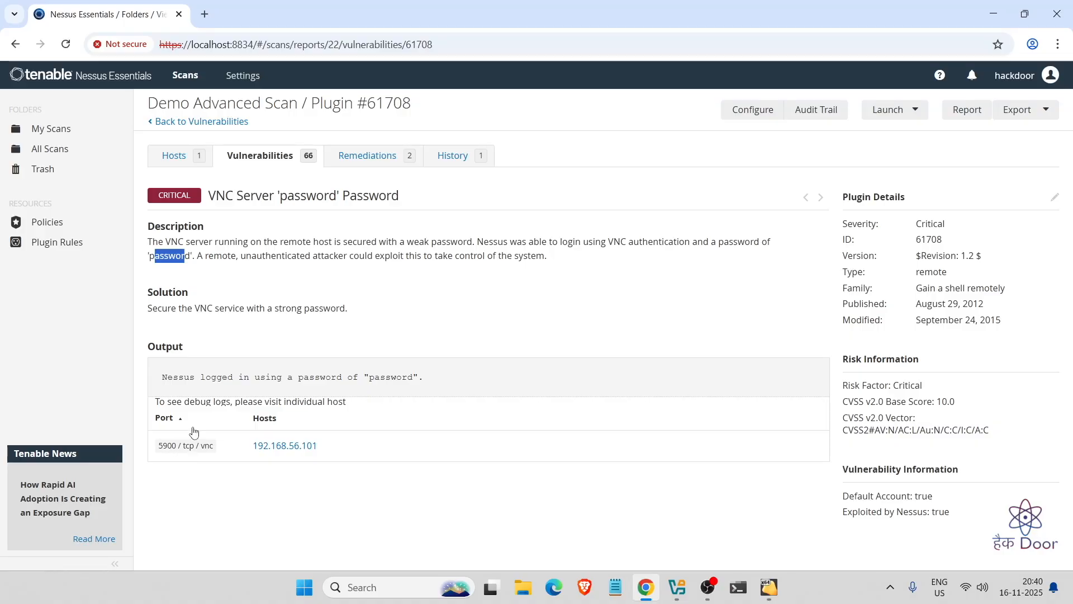
drag(199, 378, 342, 378)
drag(368, 377, 418, 387)
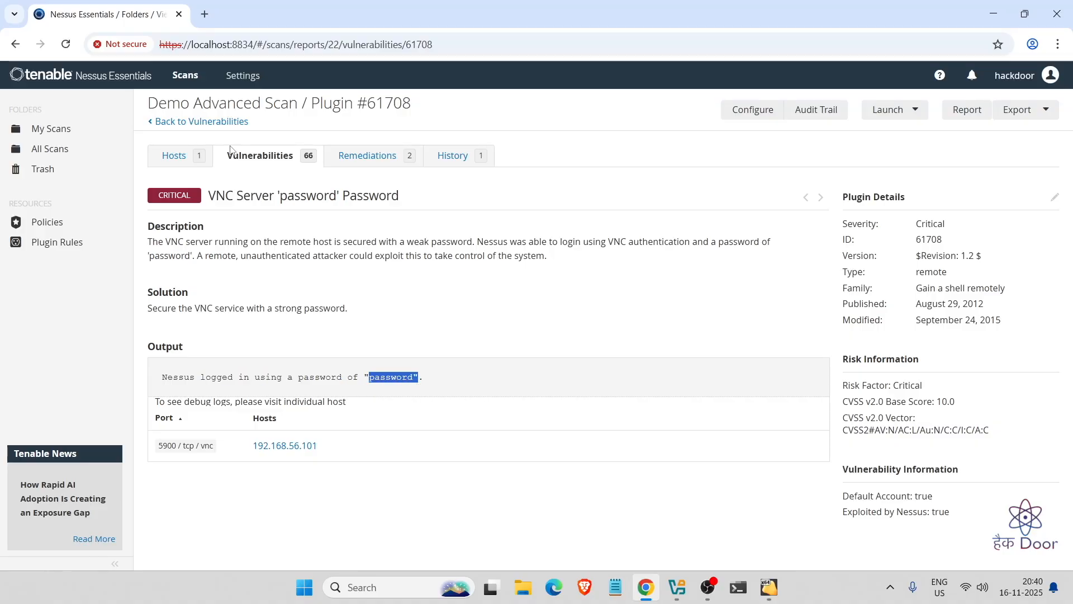
click(197, 123)
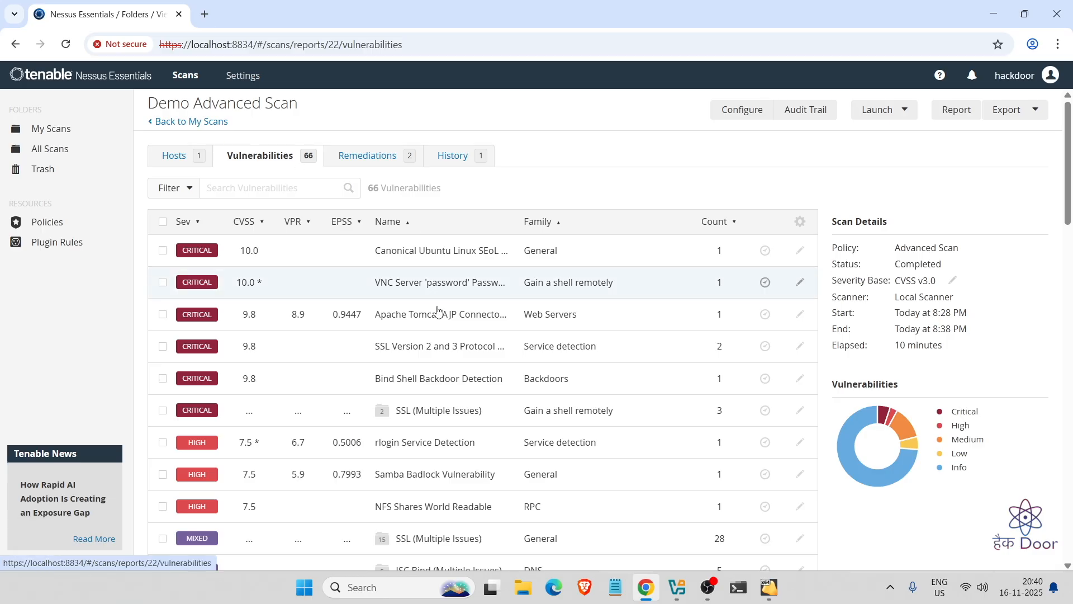
scroll(462, 410, down, 3)
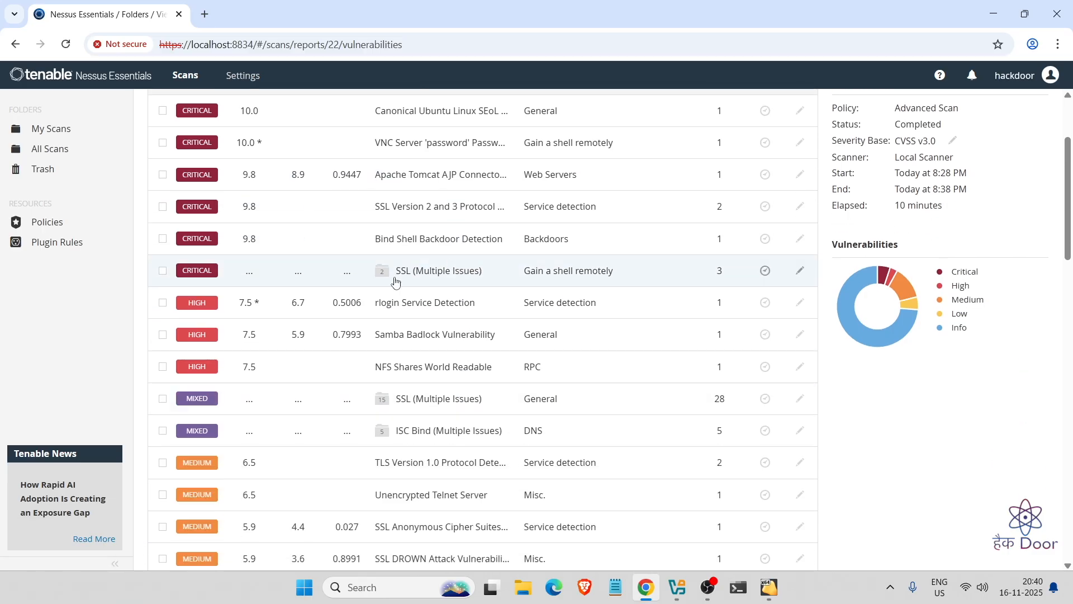
click(414, 281)
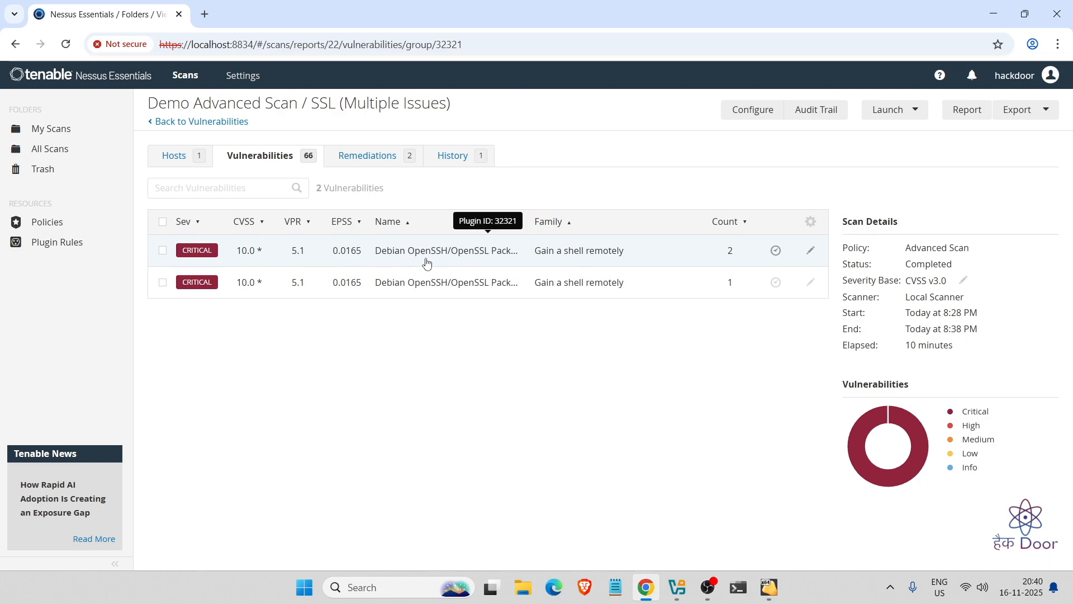
click(424, 263)
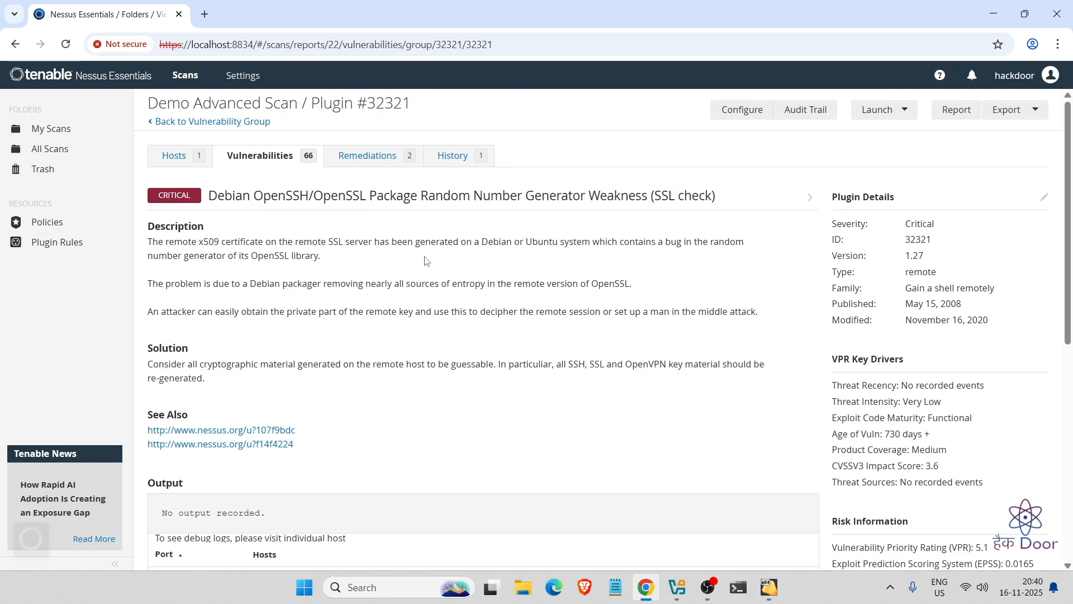
drag(187, 240, 486, 246)
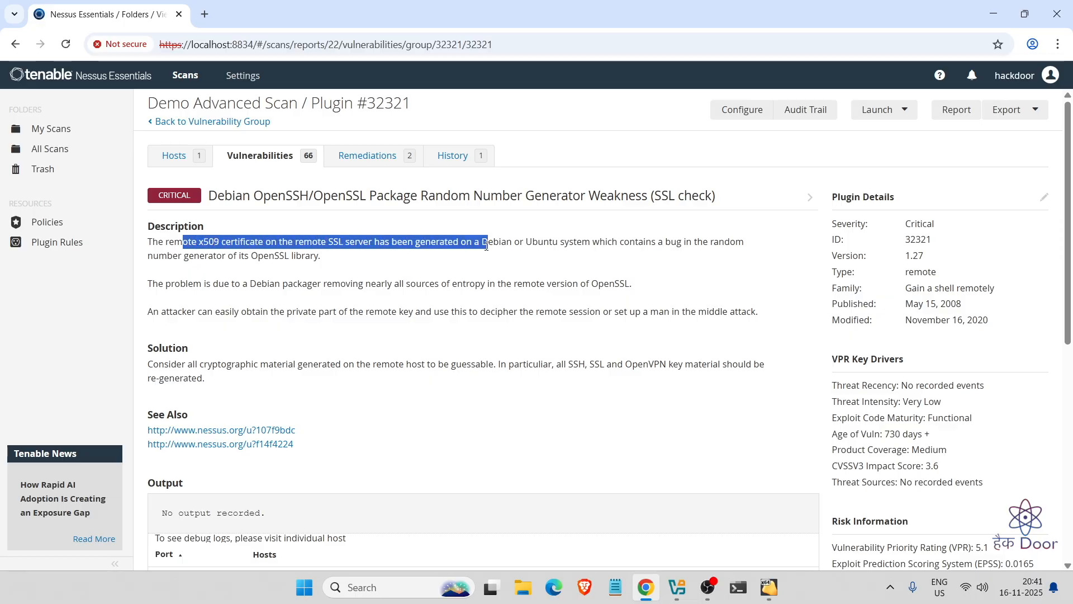
drag(644, 246, 744, 261)
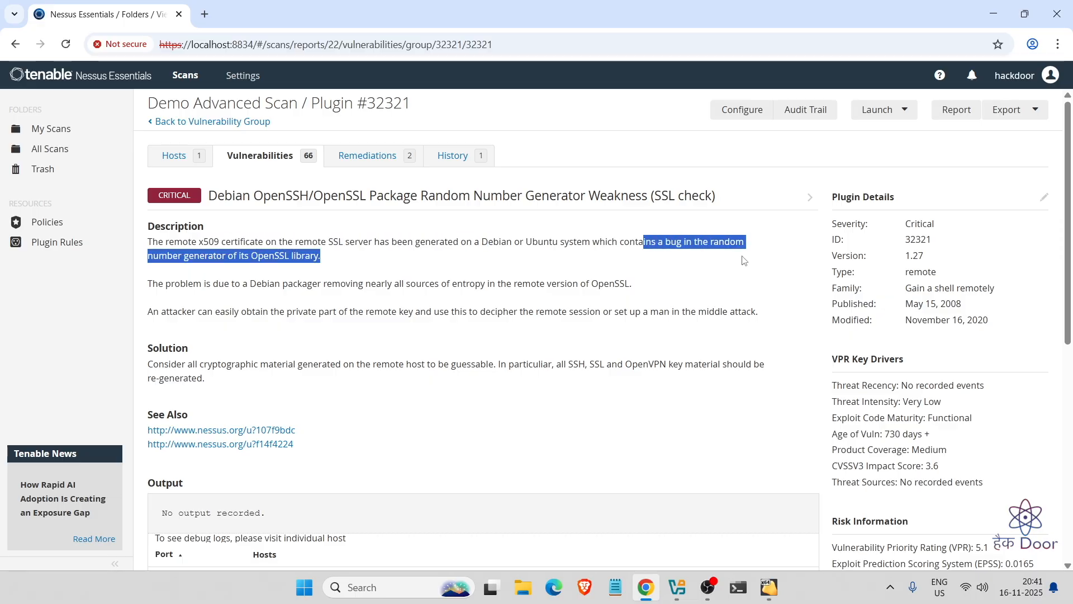
scroll(446, 379, down, 3)
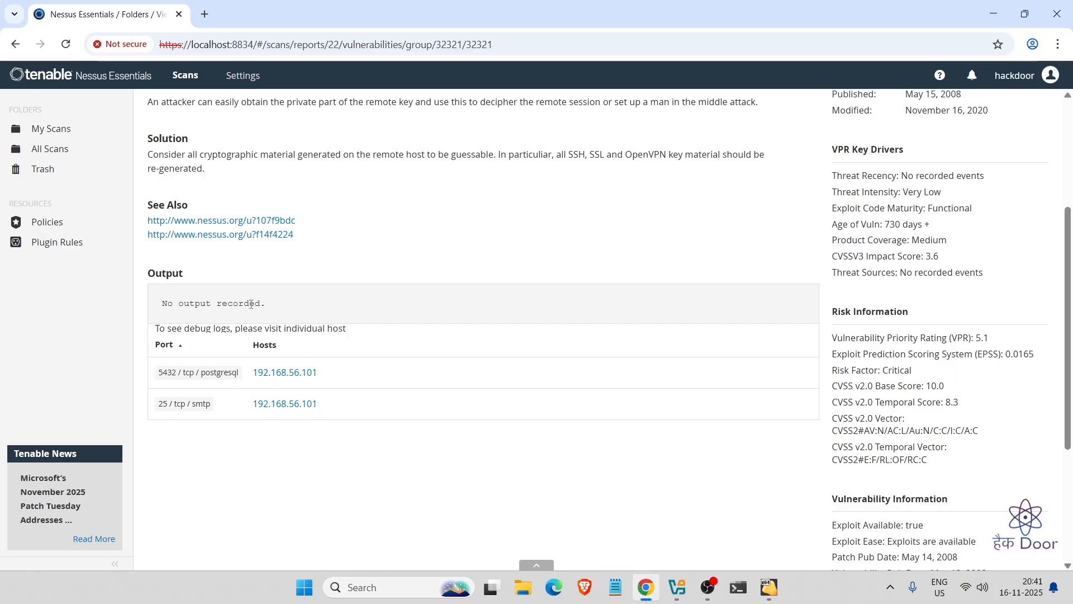
scroll(334, 313, up, 3)
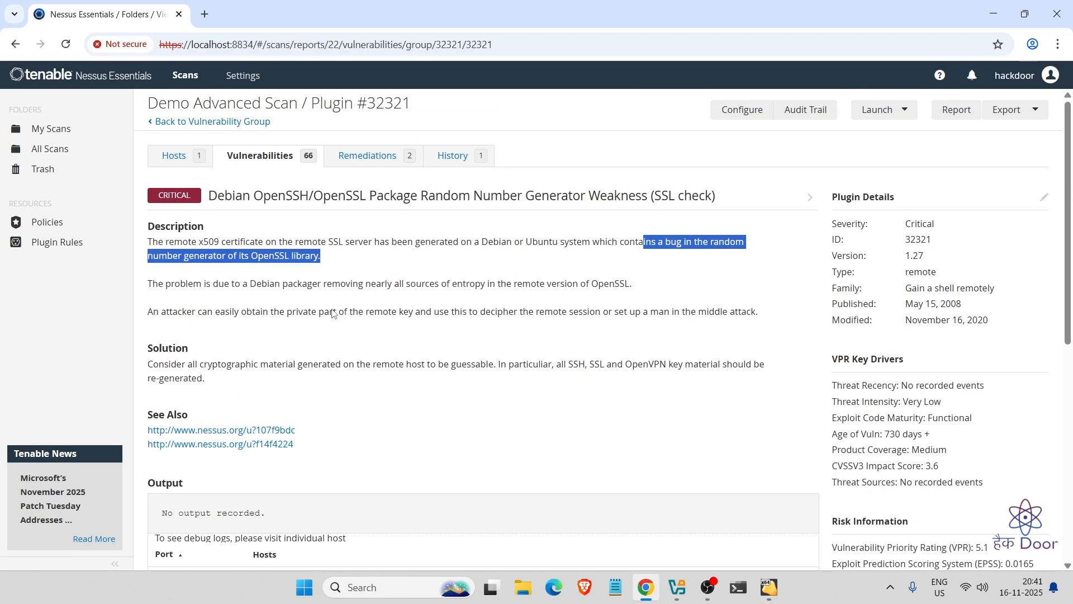
click(163, 125)
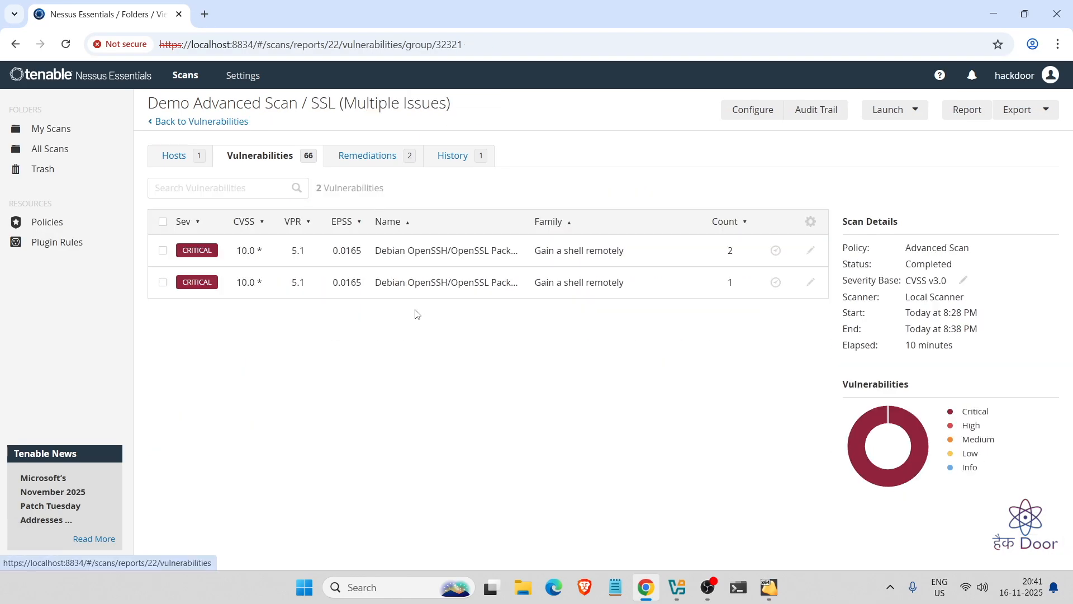
click(162, 126)
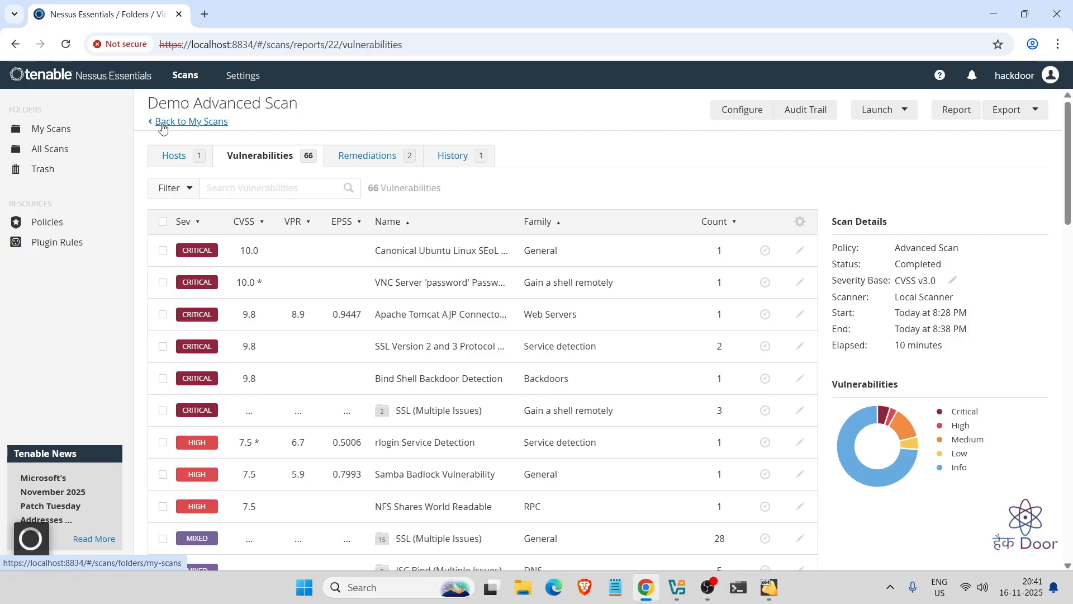
scroll(481, 434, down, 6)
scroll(483, 436, down, 10)
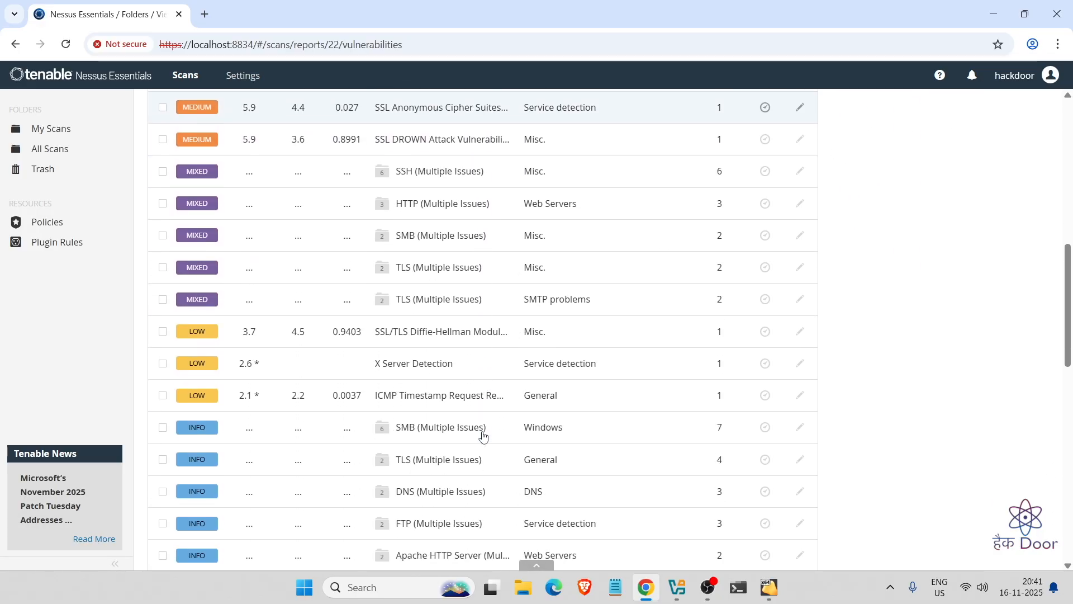
scroll(483, 437, up, 10)
scroll(484, 436, up, 8)
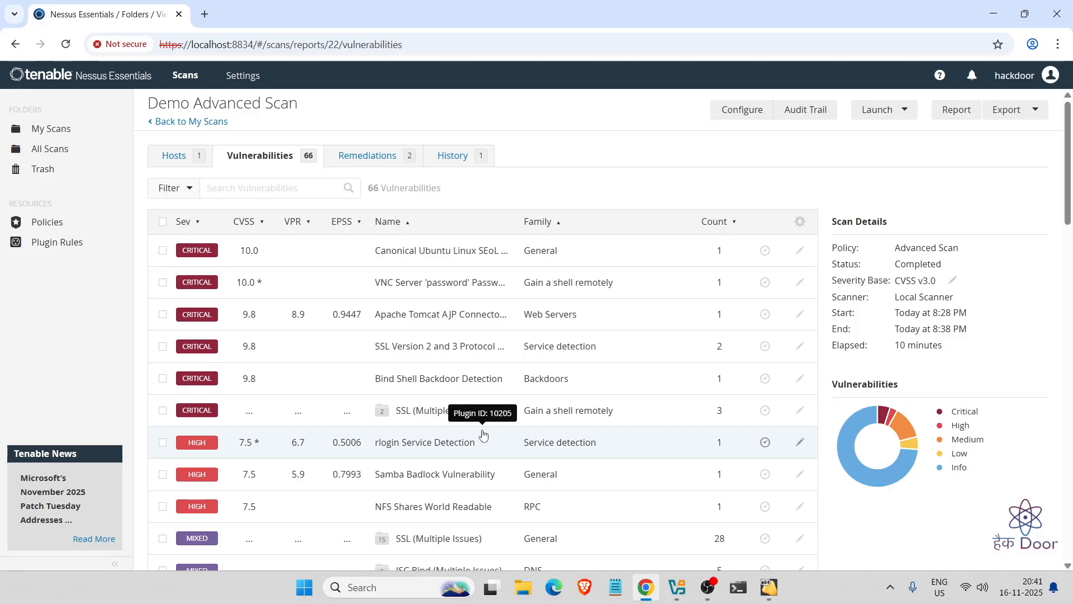
click(363, 160)
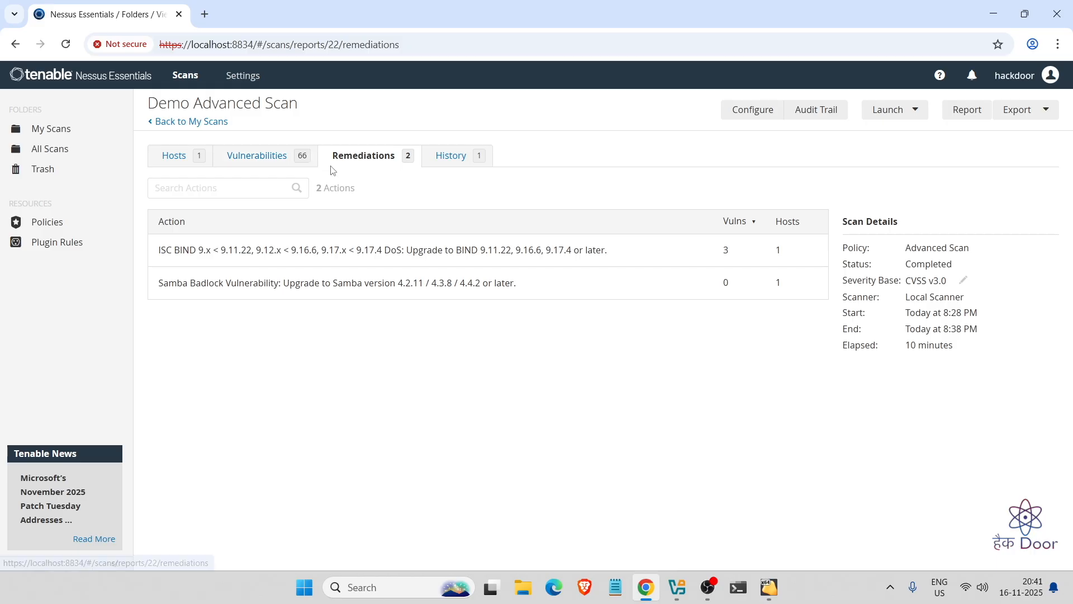
click(249, 165)
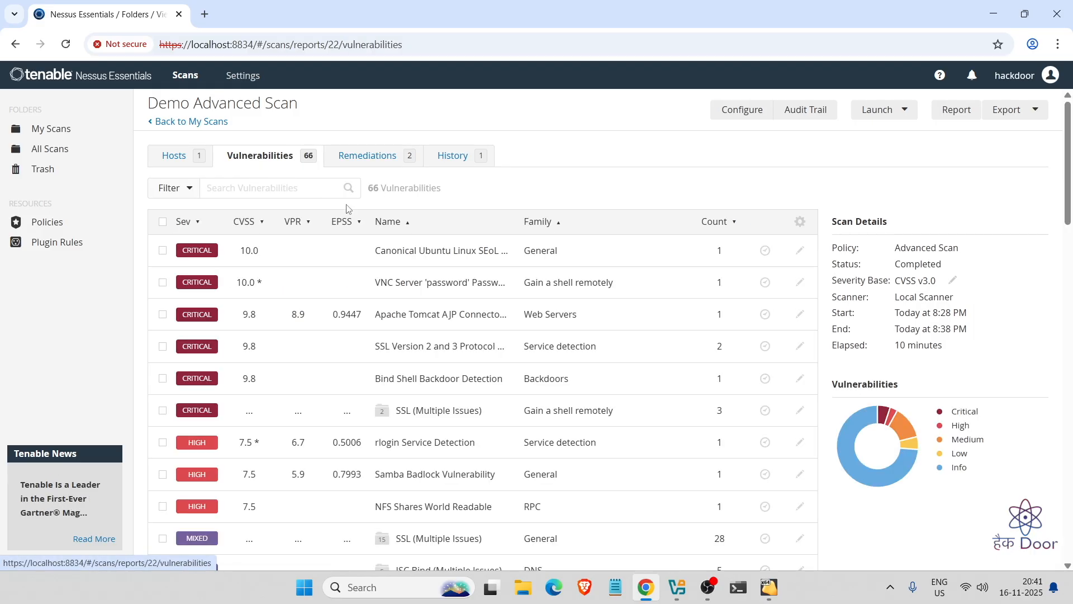
scroll(420, 410, down, 1)
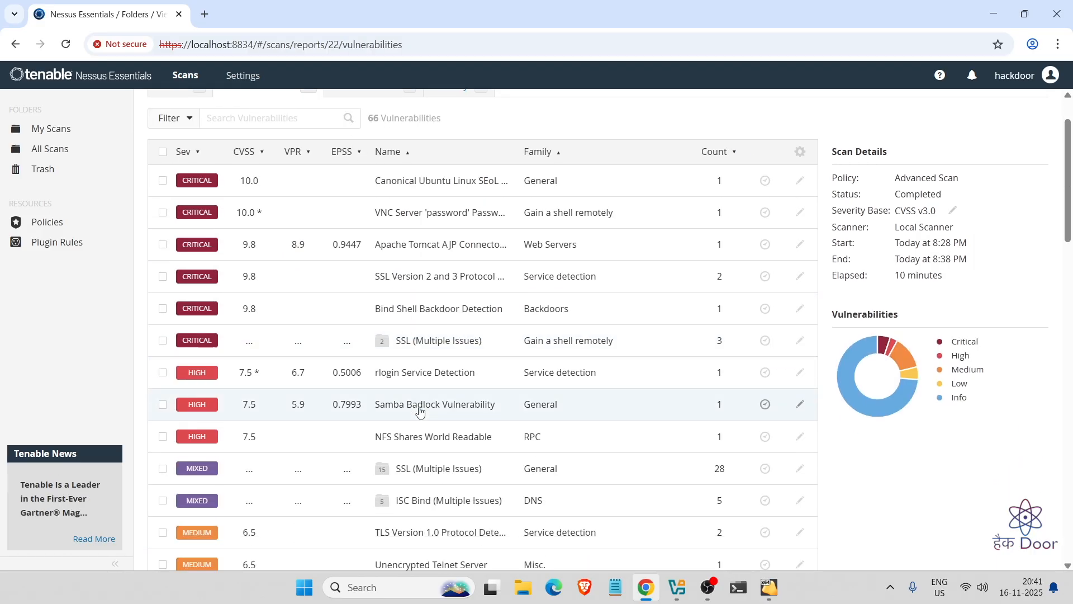
scroll(420, 409, up, 1)
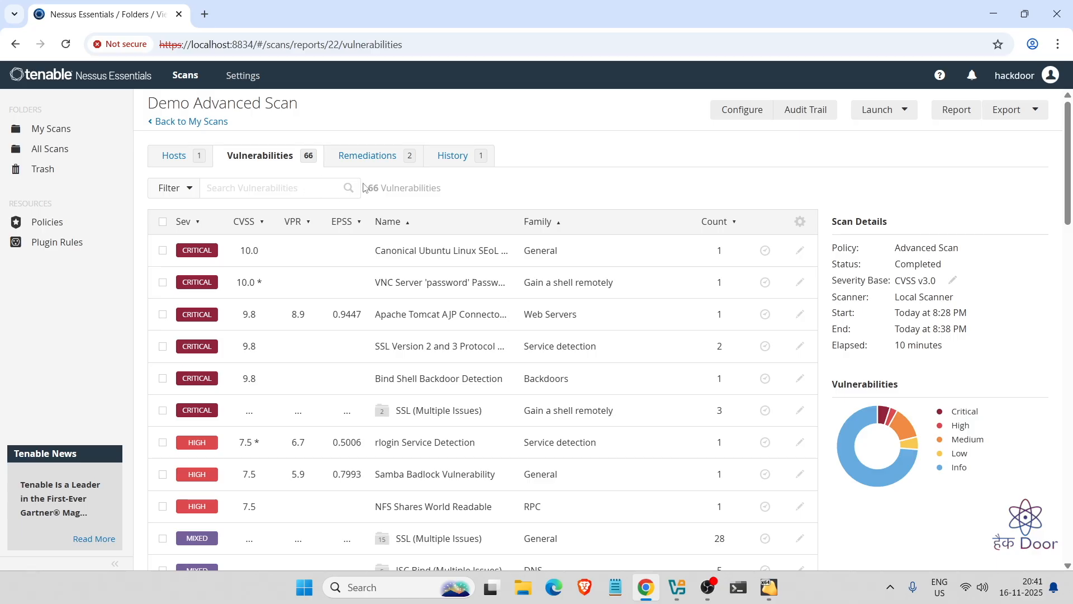
drag(837, 260, 957, 270)
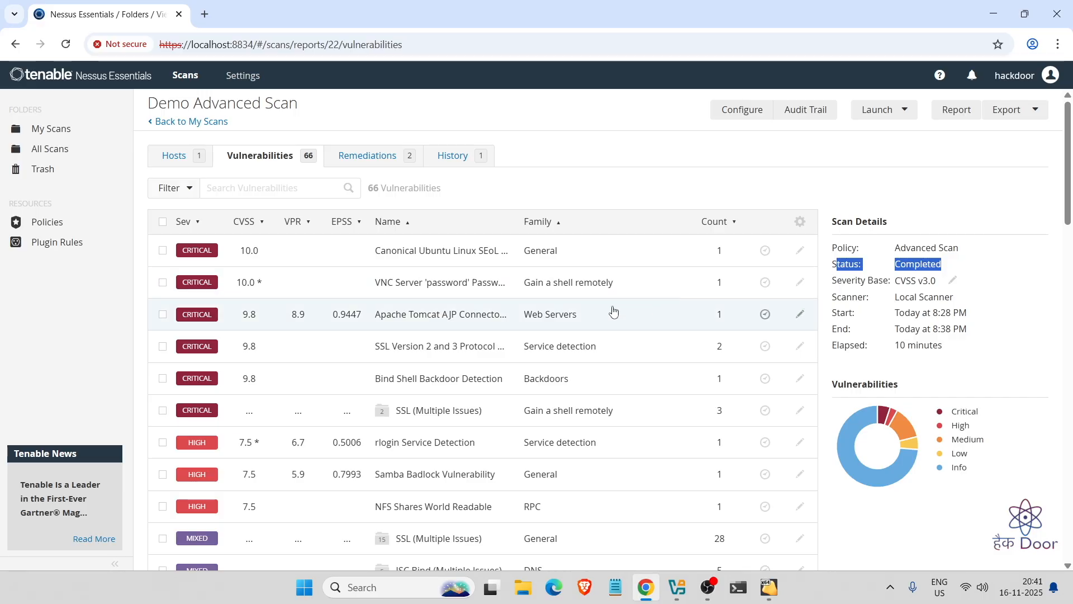
scroll(554, 361, down, 5)
scroll(553, 360, up, 5)
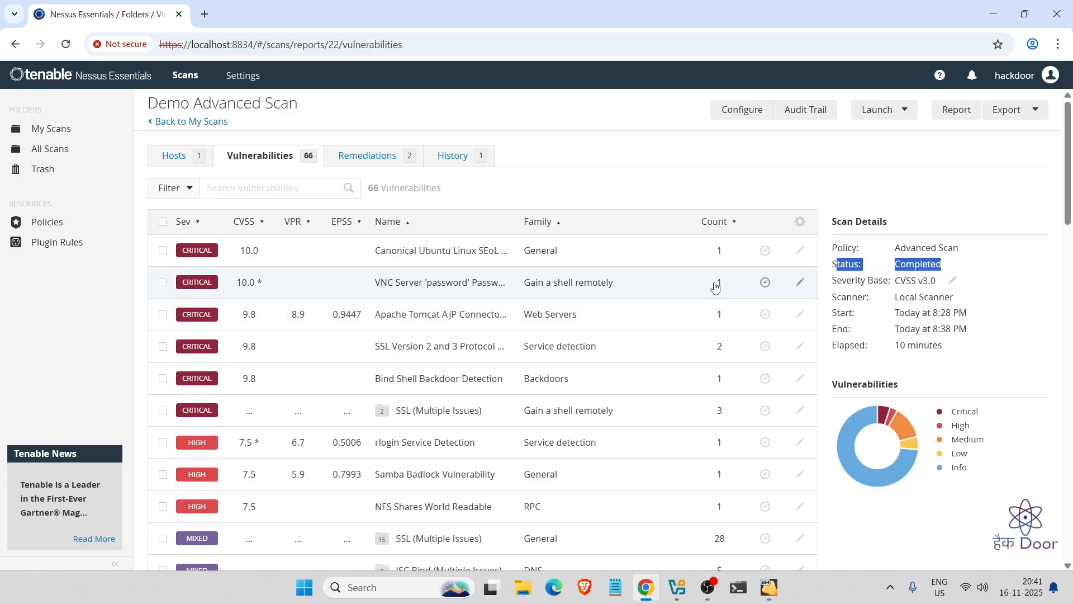
- Start a Demo Advanced Scan report in HTML with the Vulnerability Operations template selected
click(955, 111)
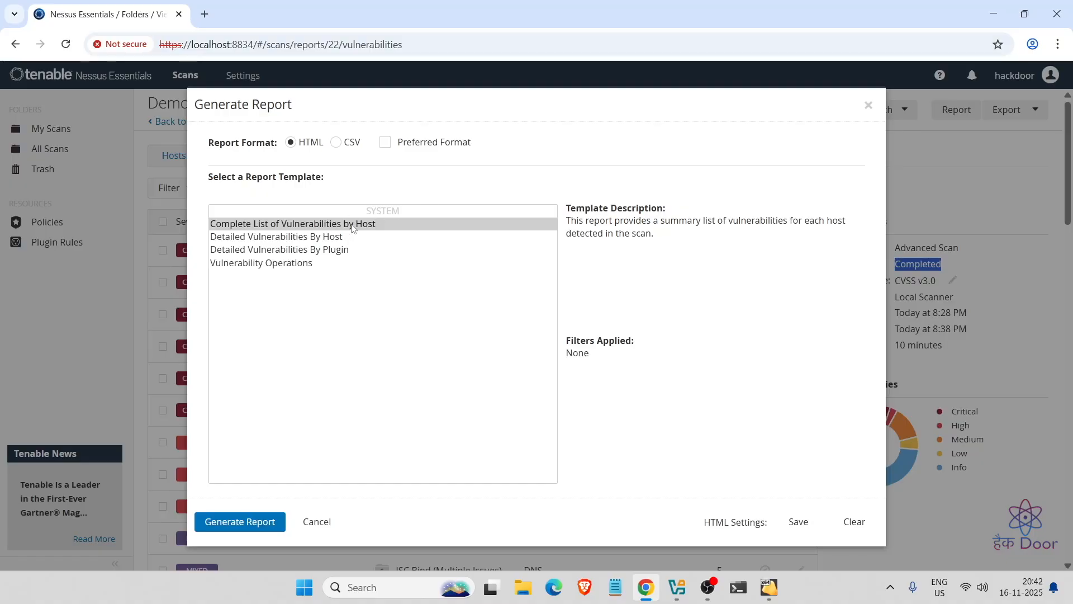
click(345, 240)
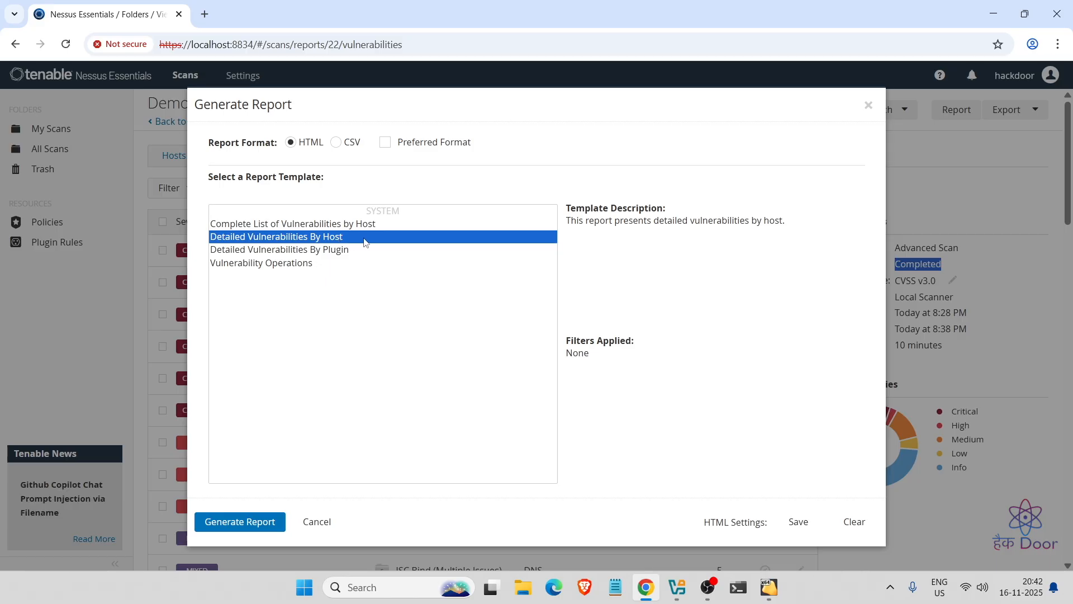
click(361, 255)
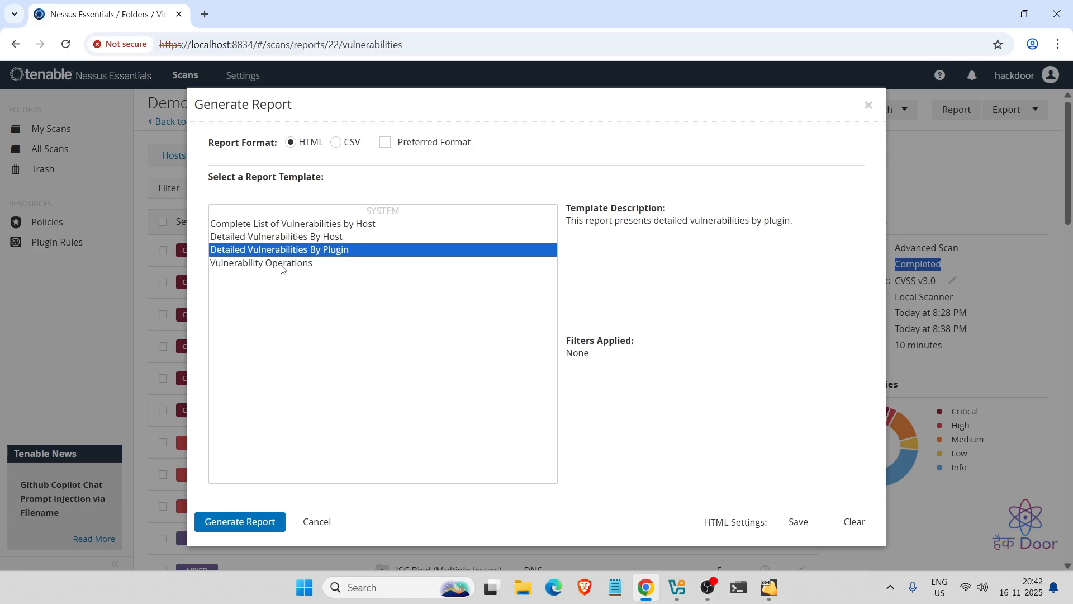
click(314, 267)
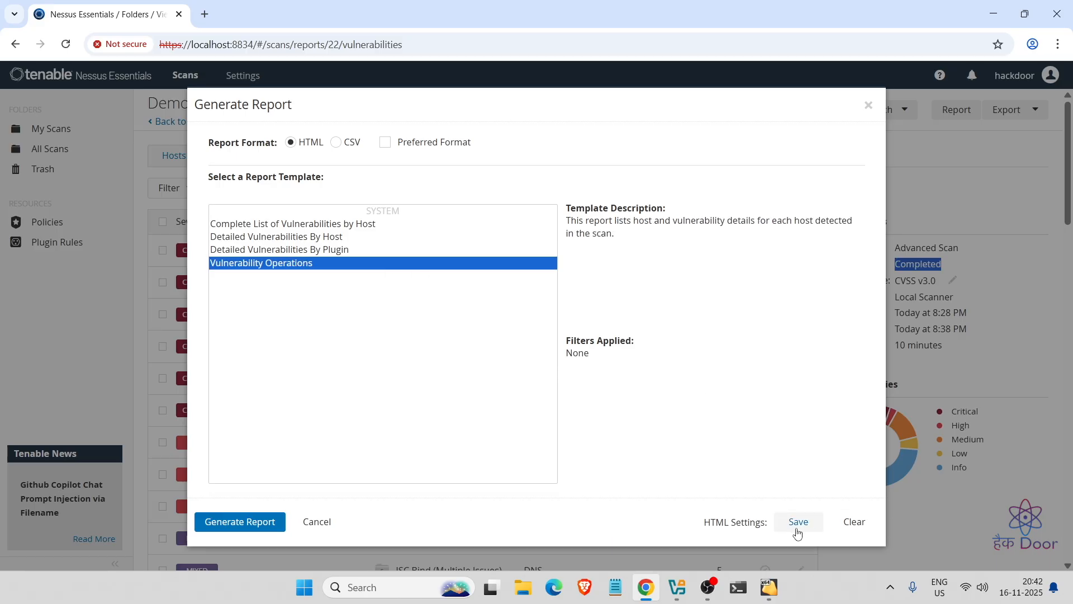
- Dismiss the report generator and briefly view the scan's audit trail
click(868, 105)
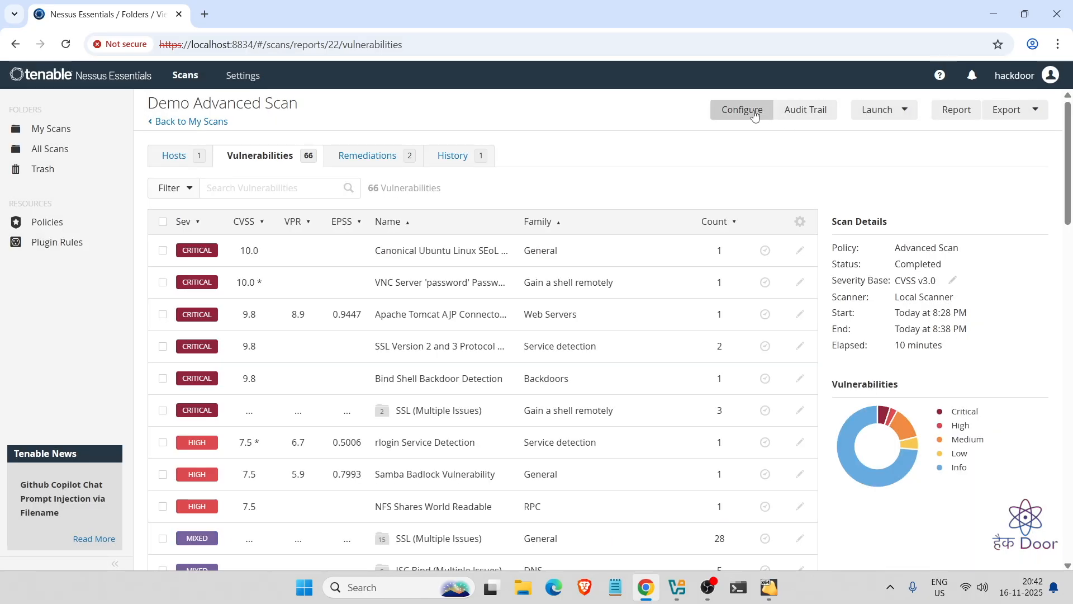
click(804, 111)
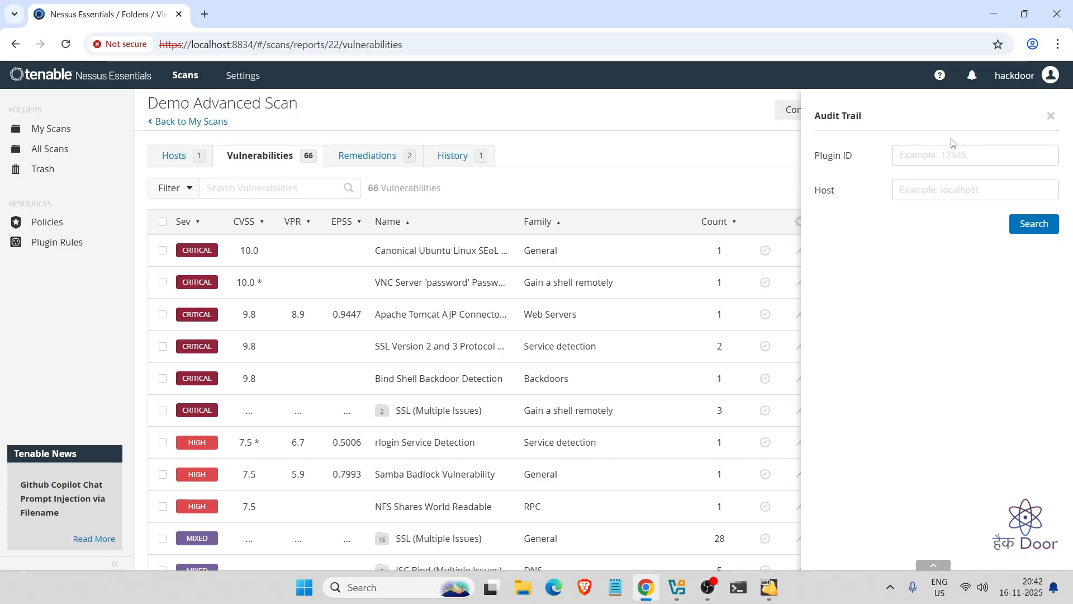
click(1050, 115)
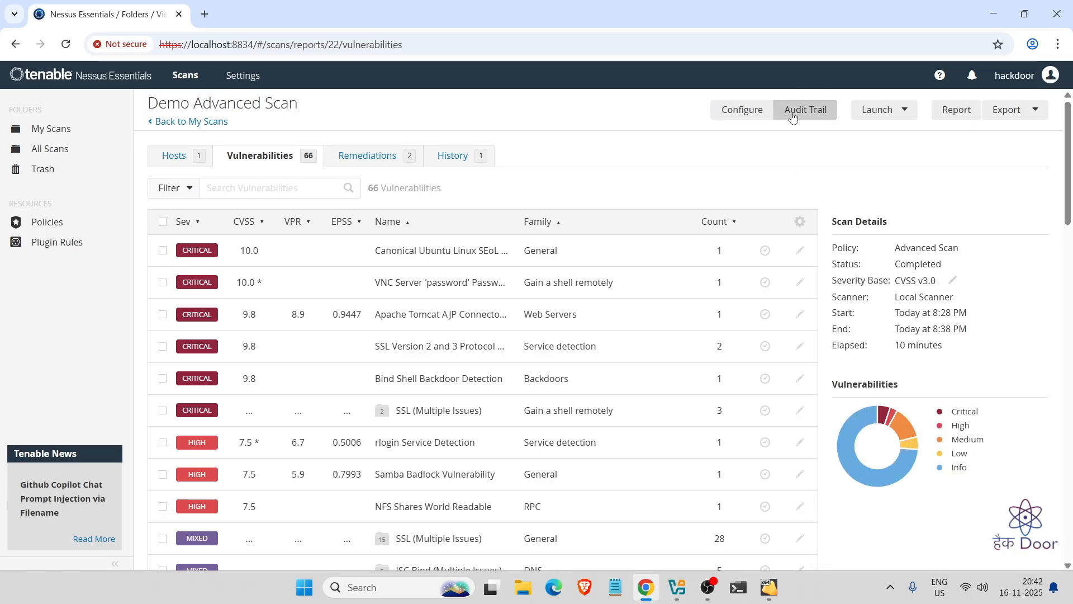
- Look over the scan's configuration and relaunch options, then return to My Scans
click(742, 109)
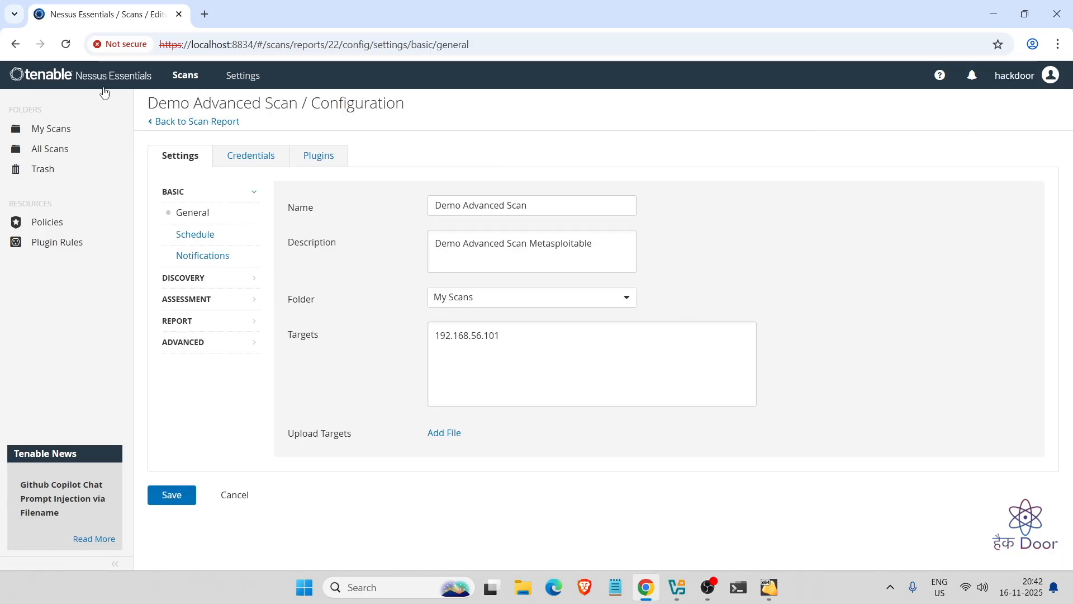
click(15, 44)
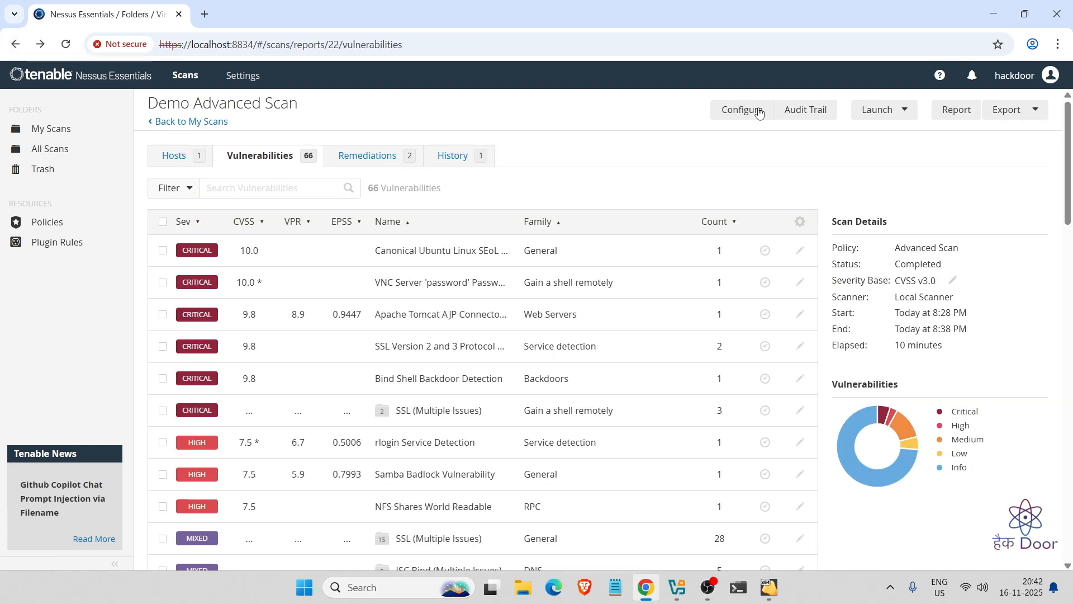
click(883, 114)
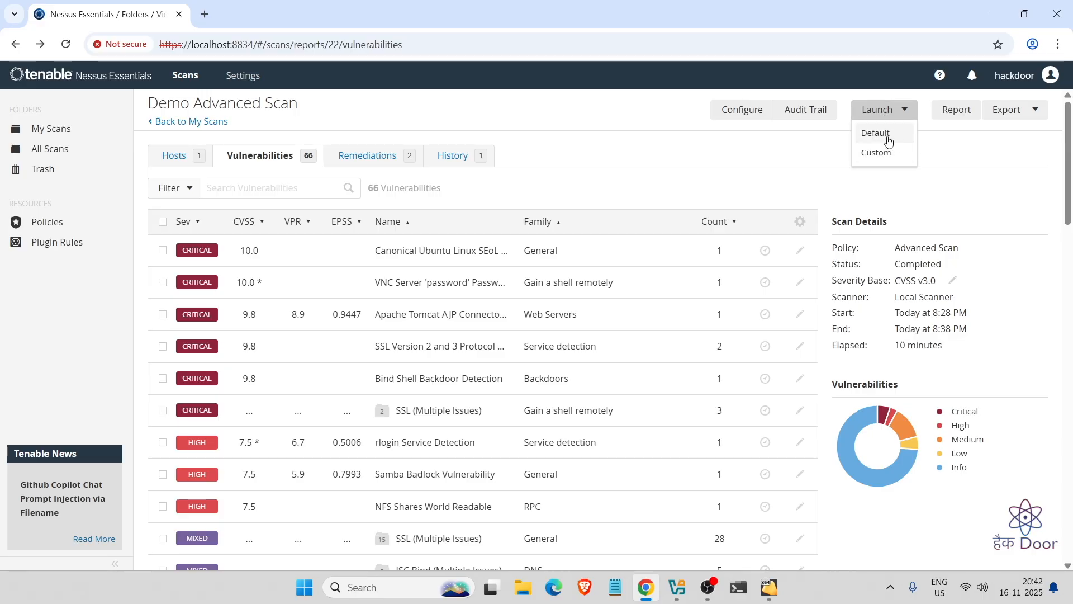
click(173, 122)
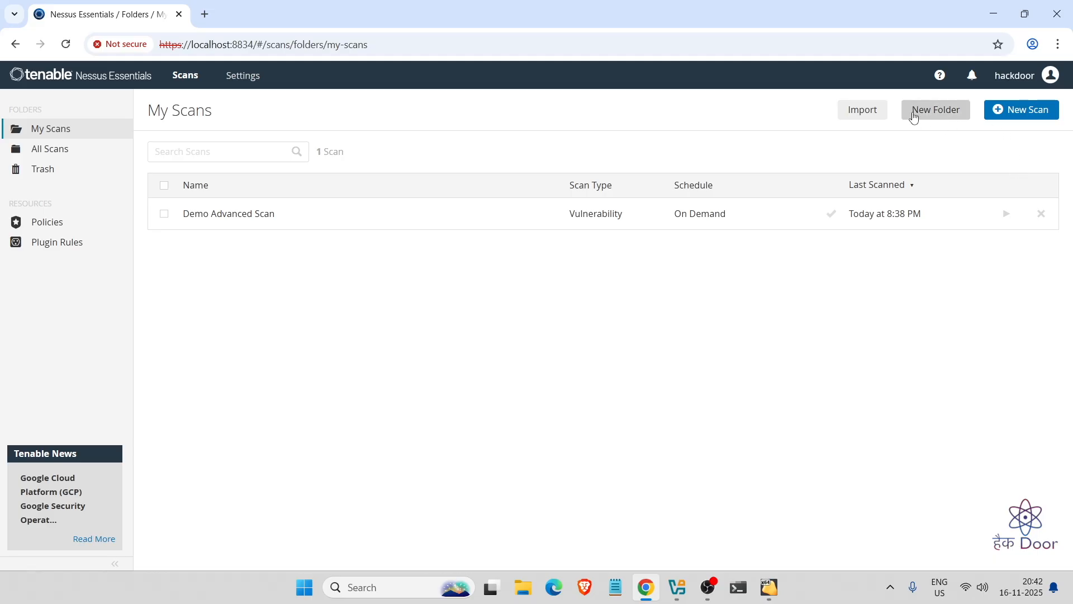
- Reopen Demo Advanced Scan from My Scans and export it as a 2.2 MB .nessus file
click(994, 112)
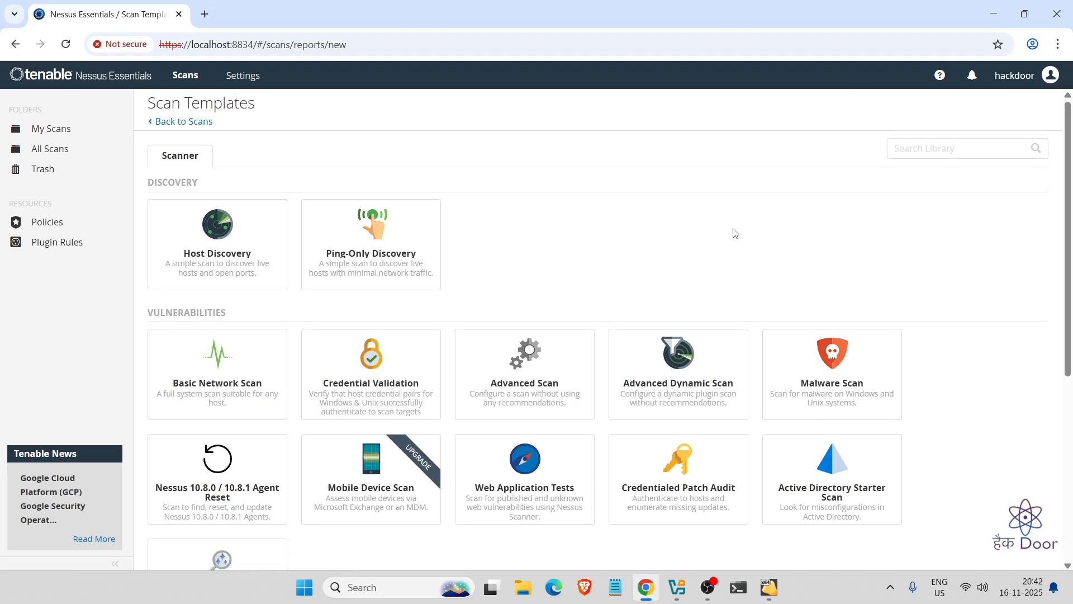
click(14, 45)
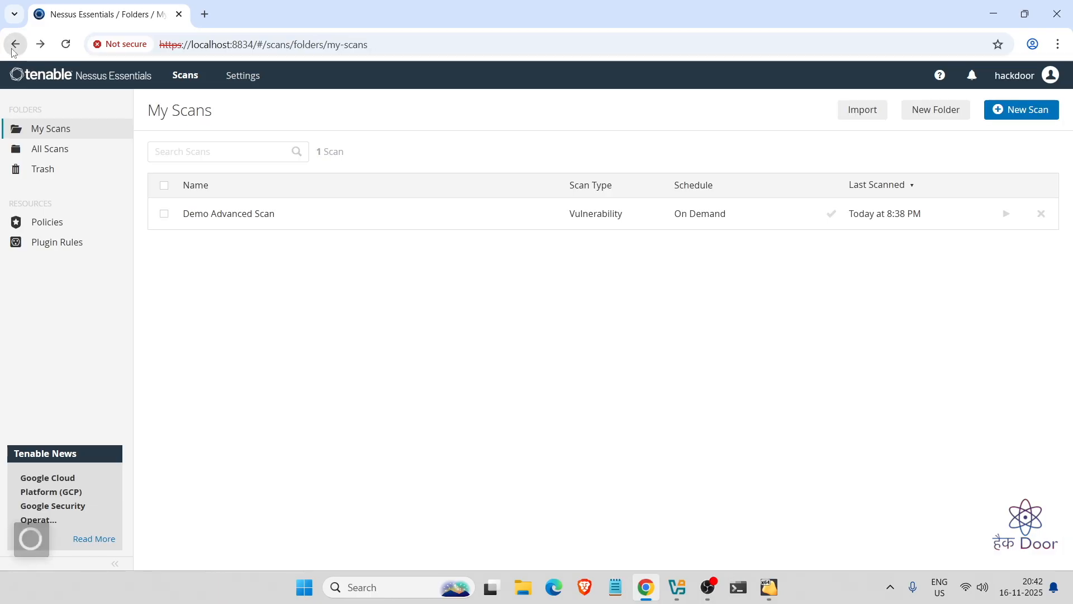
click(548, 212)
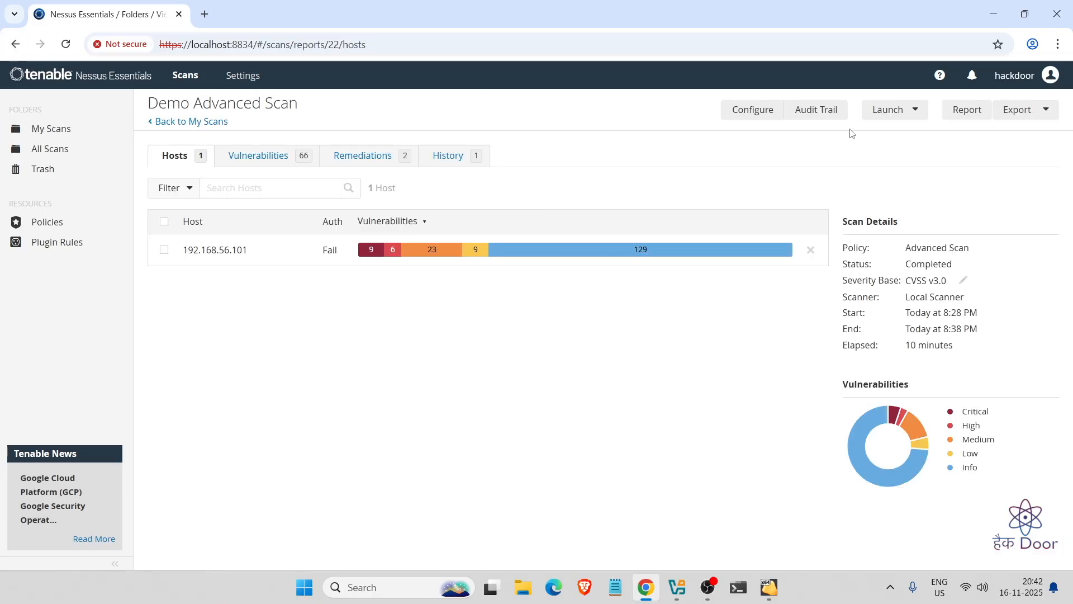
click(1031, 114)
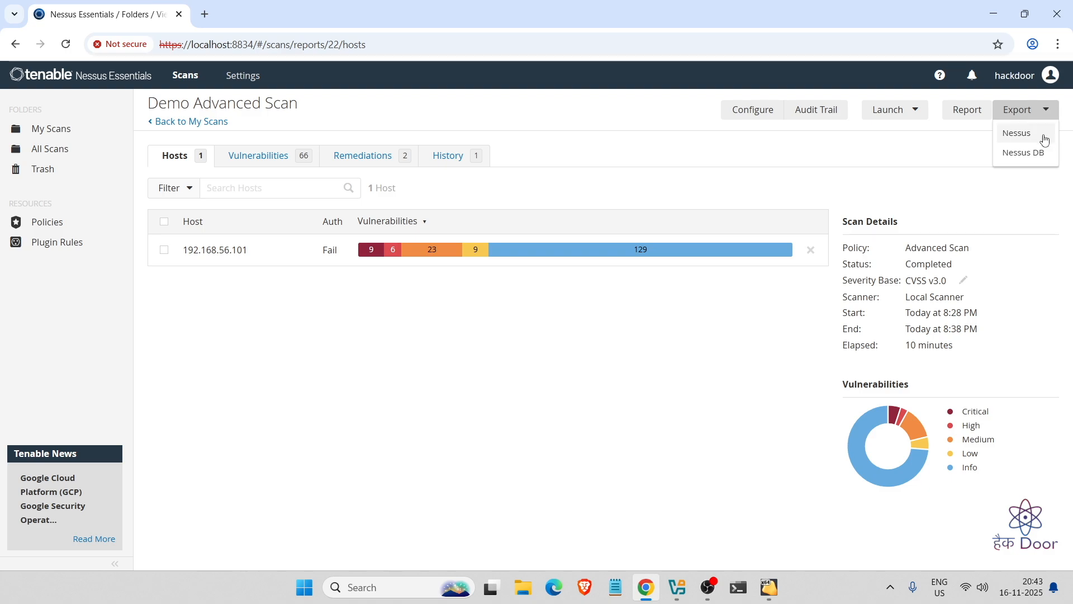
click(1043, 134)
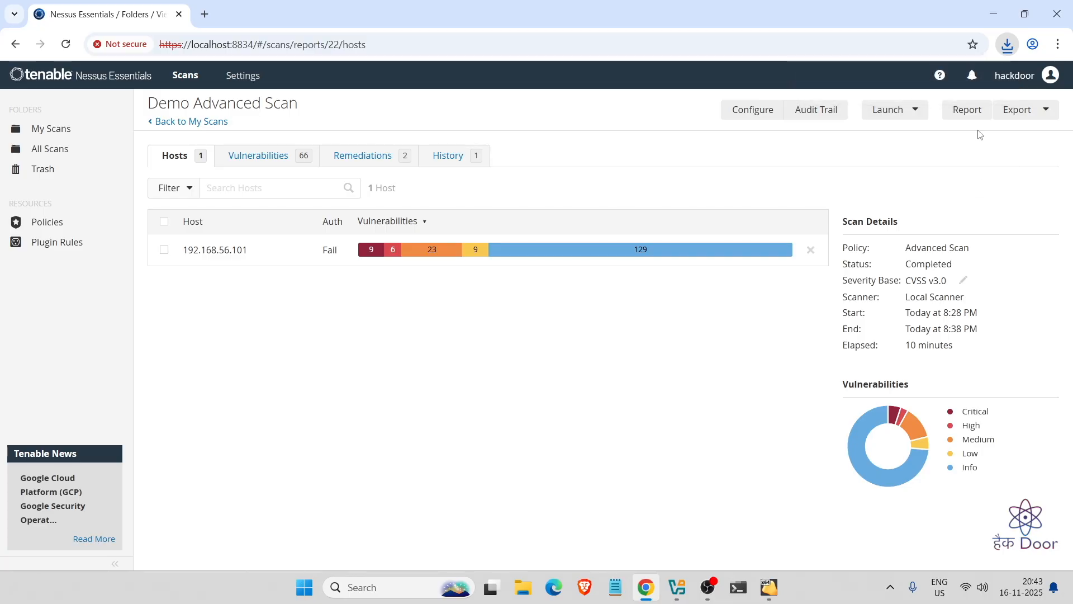
- Generate an HTML report using the Detailed Vulnerabilities By Host template
click(959, 112)
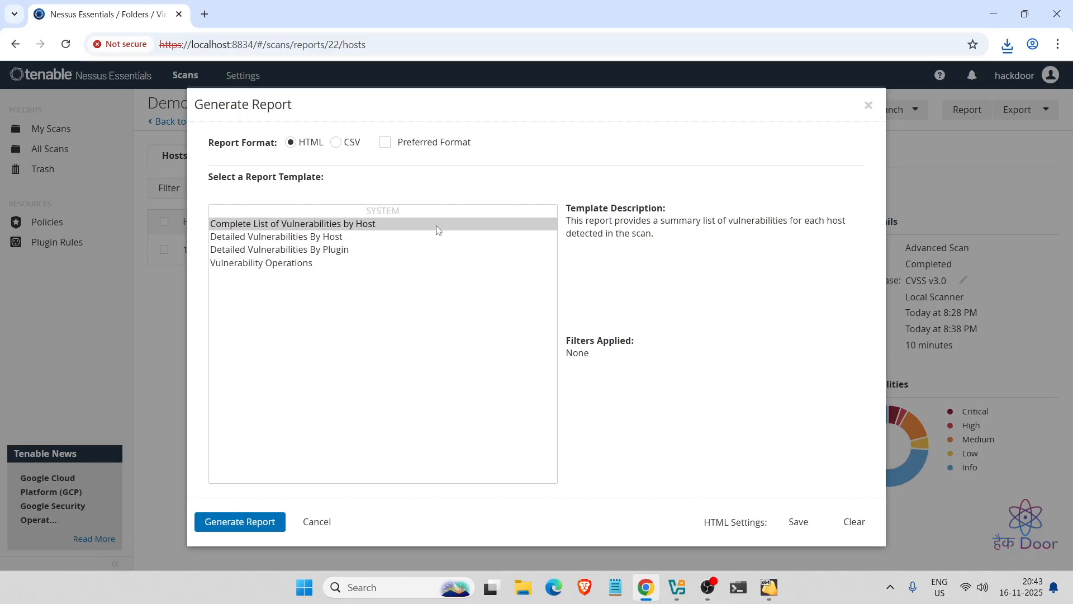
click(332, 254)
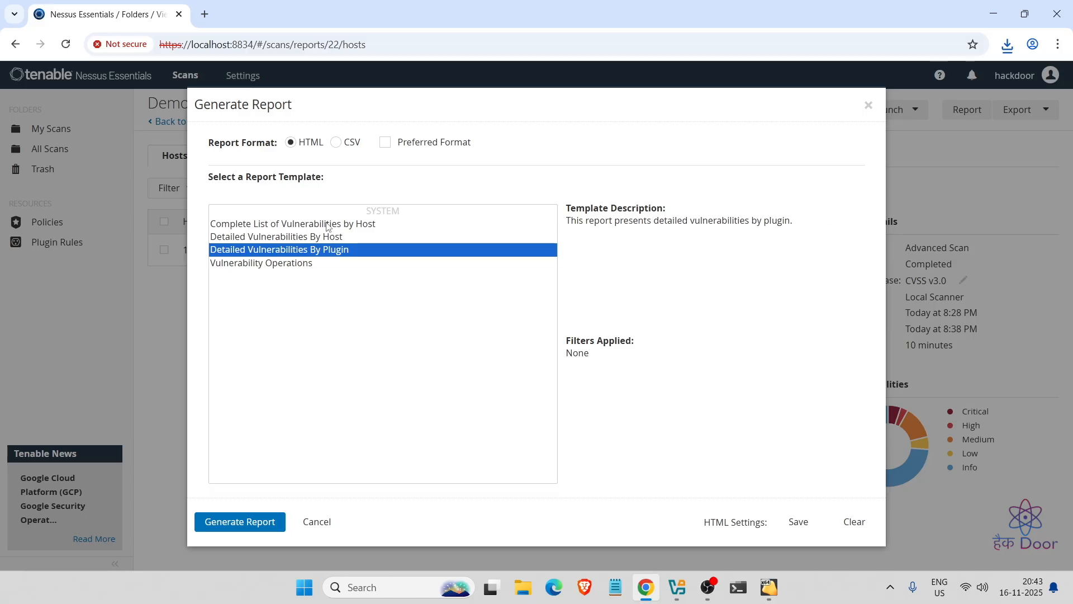
click(328, 224)
click(322, 239)
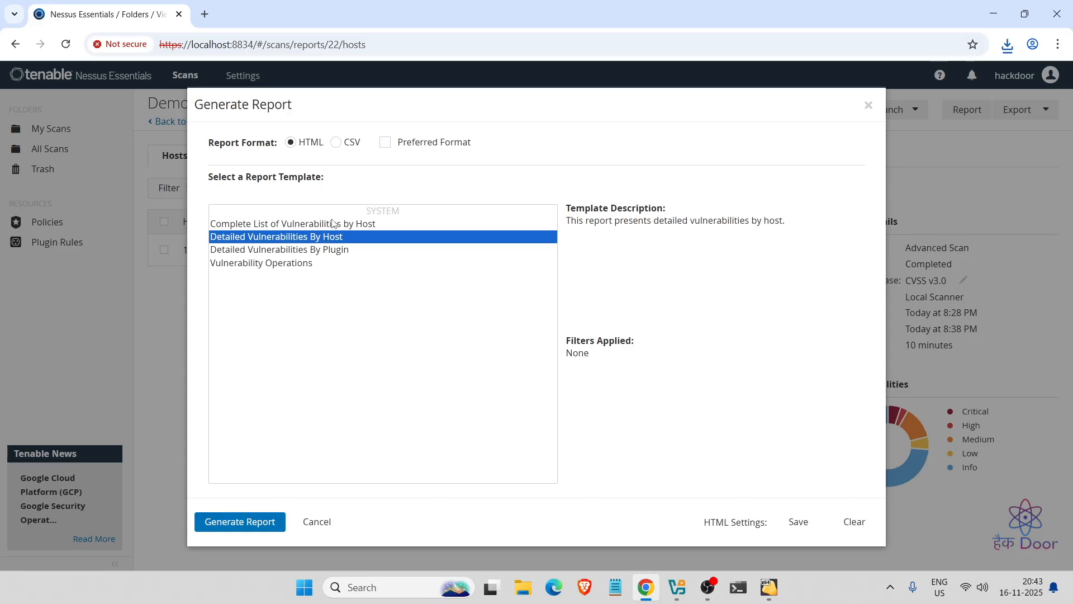
click(316, 224)
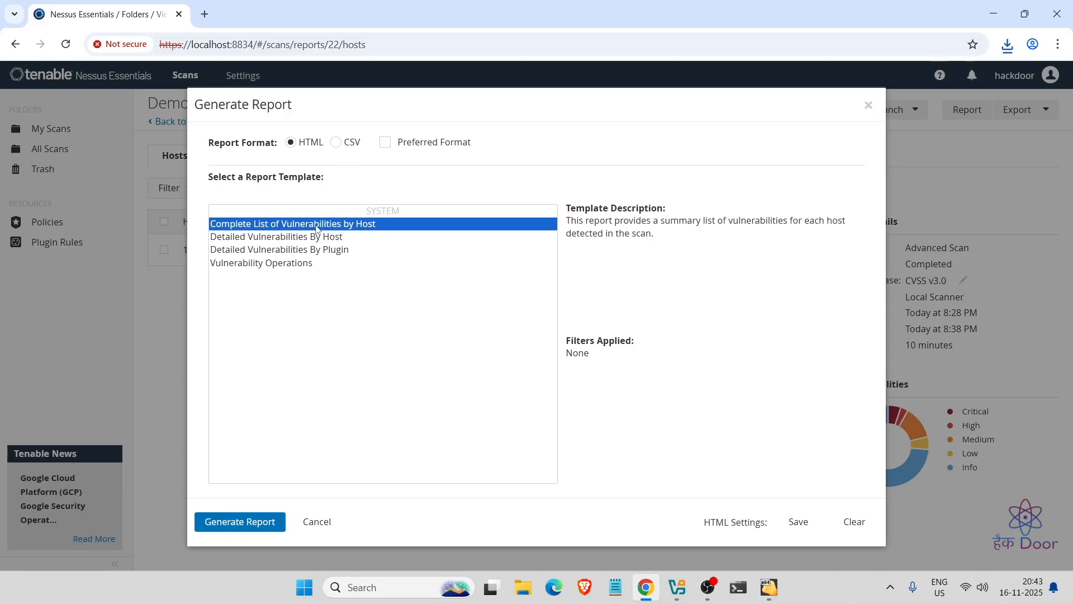
click(314, 238)
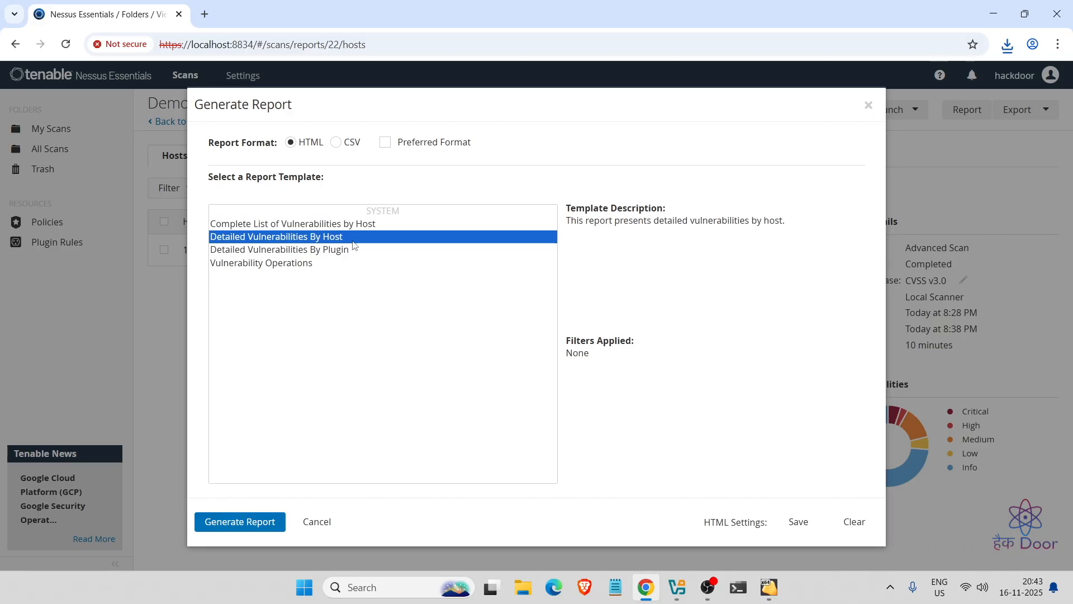
click(265, 530)
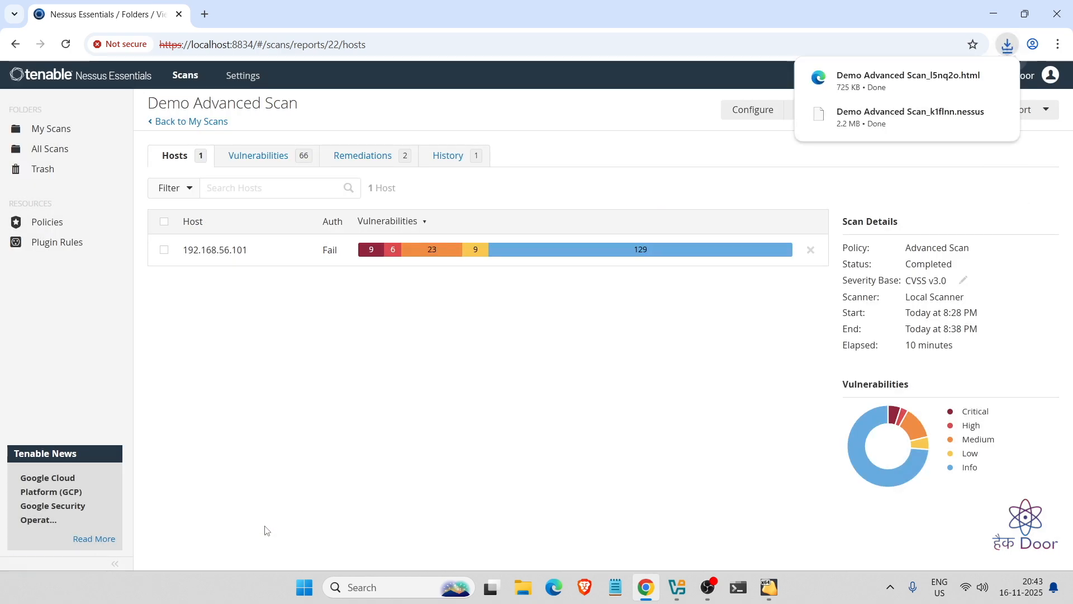
- Open the downloaded HTML report and look over its scan date and Vulnerabilities by Host section
click(891, 83)
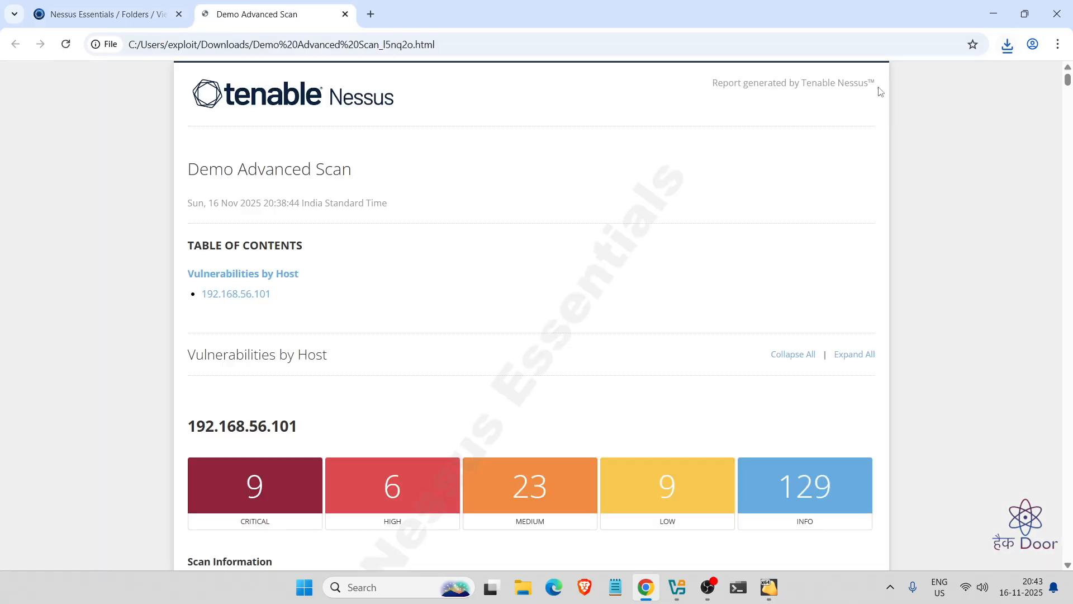
scroll(421, 216, down, 1)
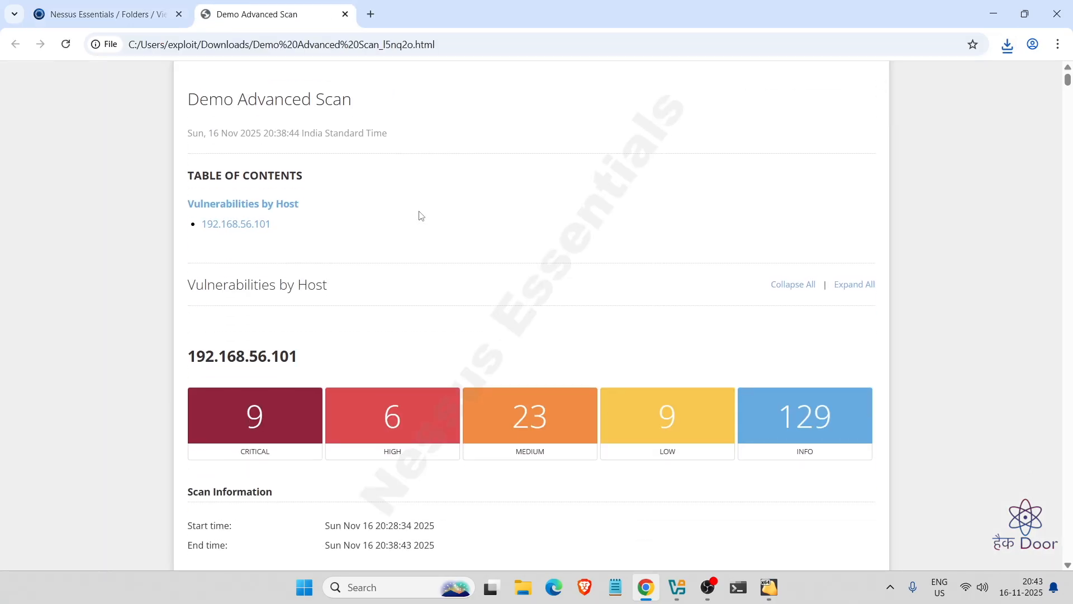
scroll(421, 215, up, 1)
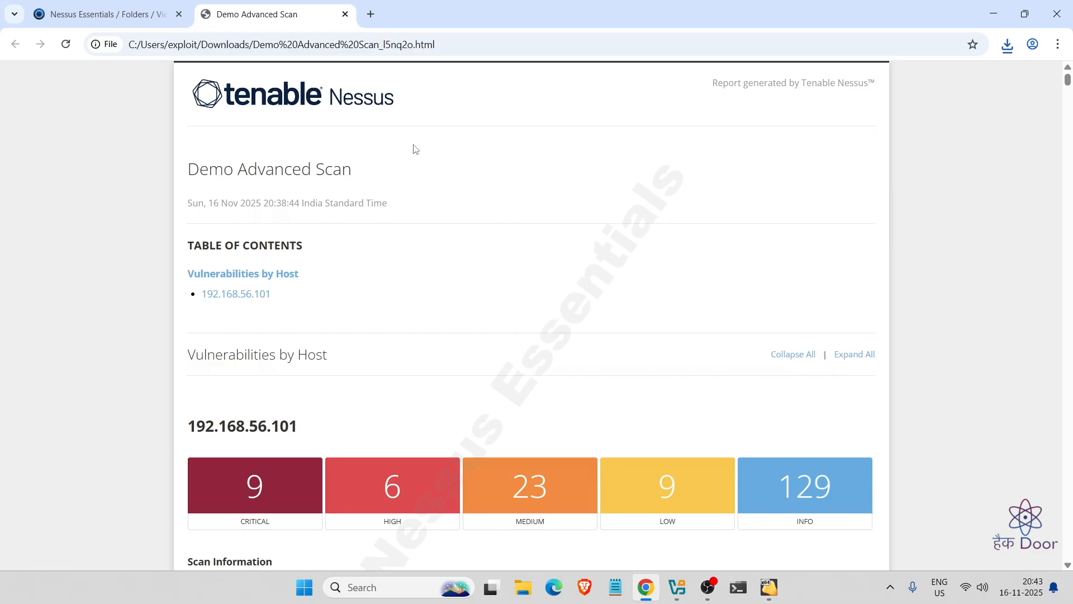
mouse_move(209, 172)
mouse_down()
mouse_move(379, 169)
mouse_move(210, 186)
mouse_move(191, 168)
mouse_up()
scroll(395, 292, down, 2)
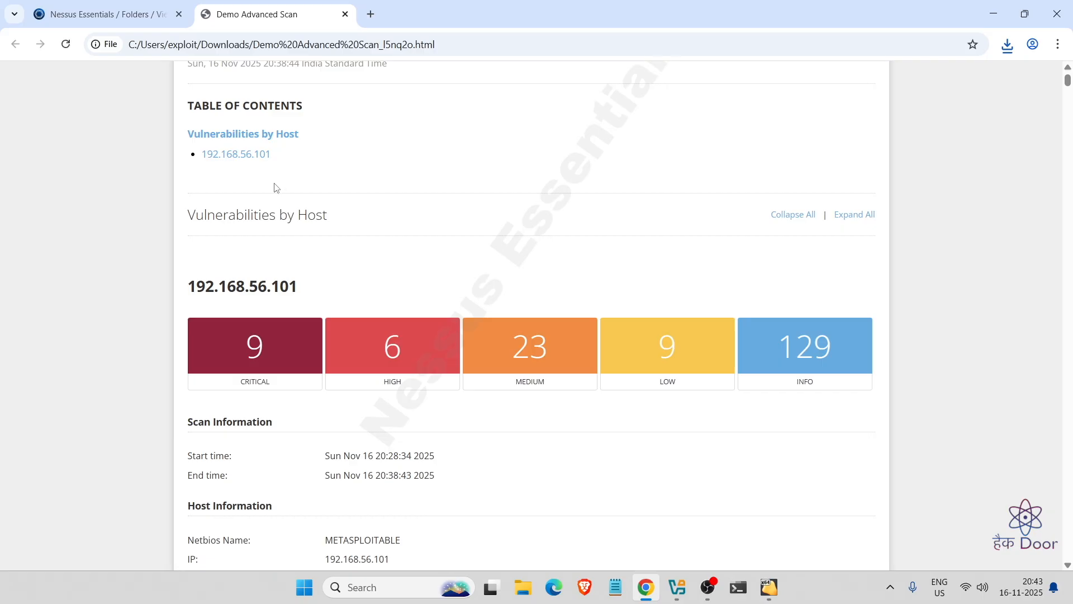
drag(307, 166, 222, 155)
click(338, 151)
- Scroll down to the Apache Tomcat AJP Ghostcat finding's plugin output on tcp/8009
scroll(425, 235, down, 1)
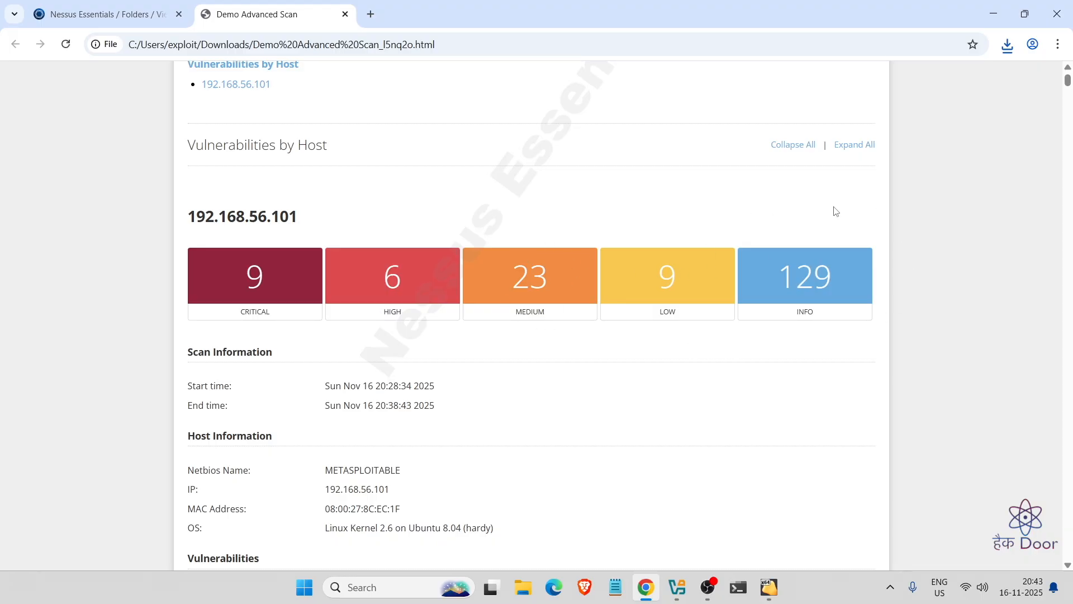
scroll(642, 369, down, 2)
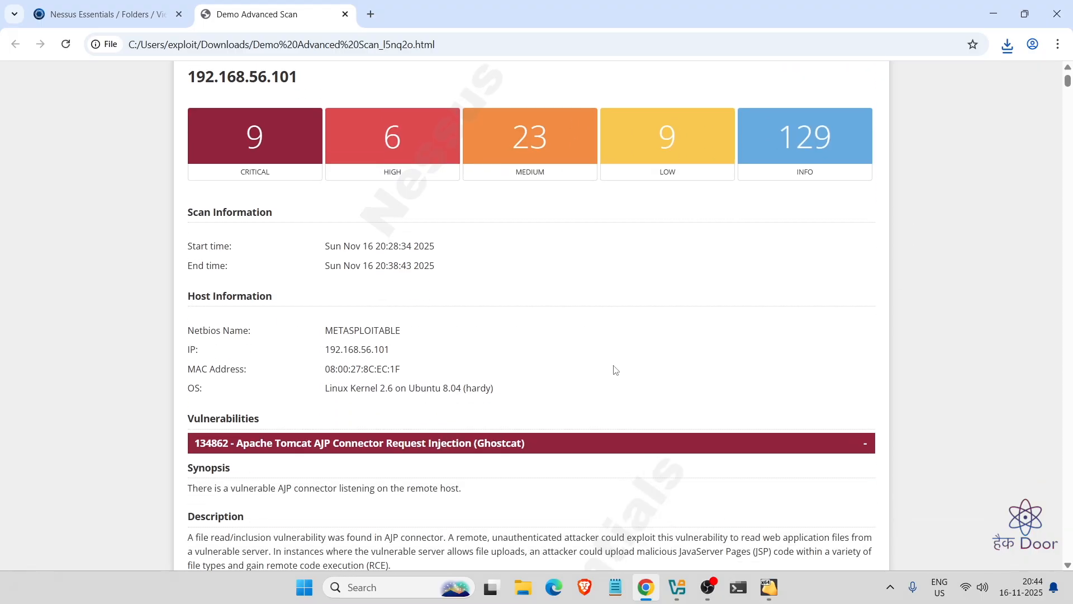
scroll(615, 369, down, 1)
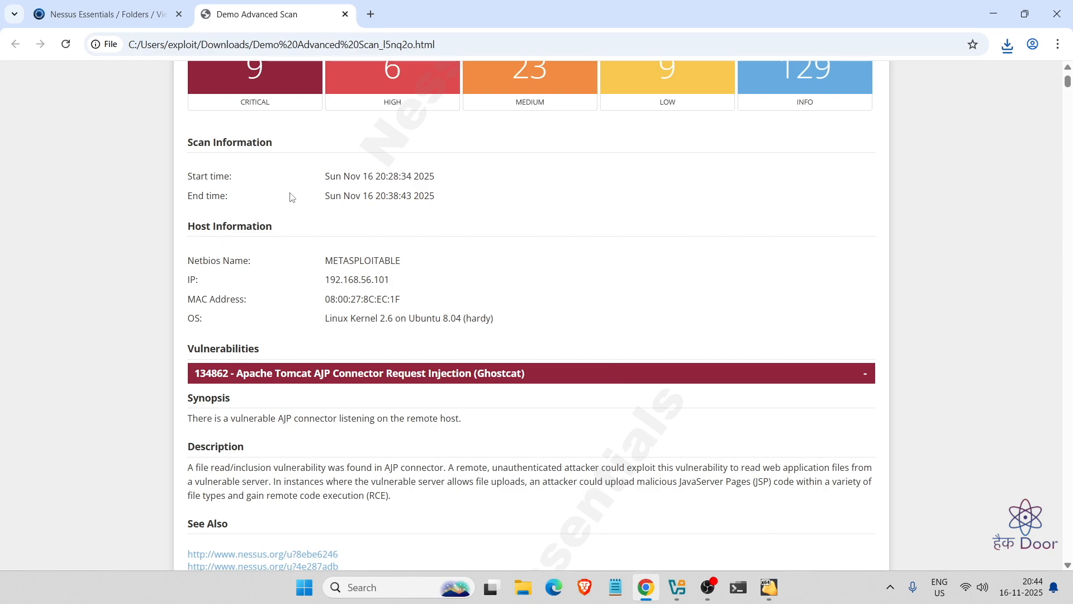
scroll(319, 305, down, 2)
scroll(250, 266, down, 1)
scroll(478, 257, down, 2)
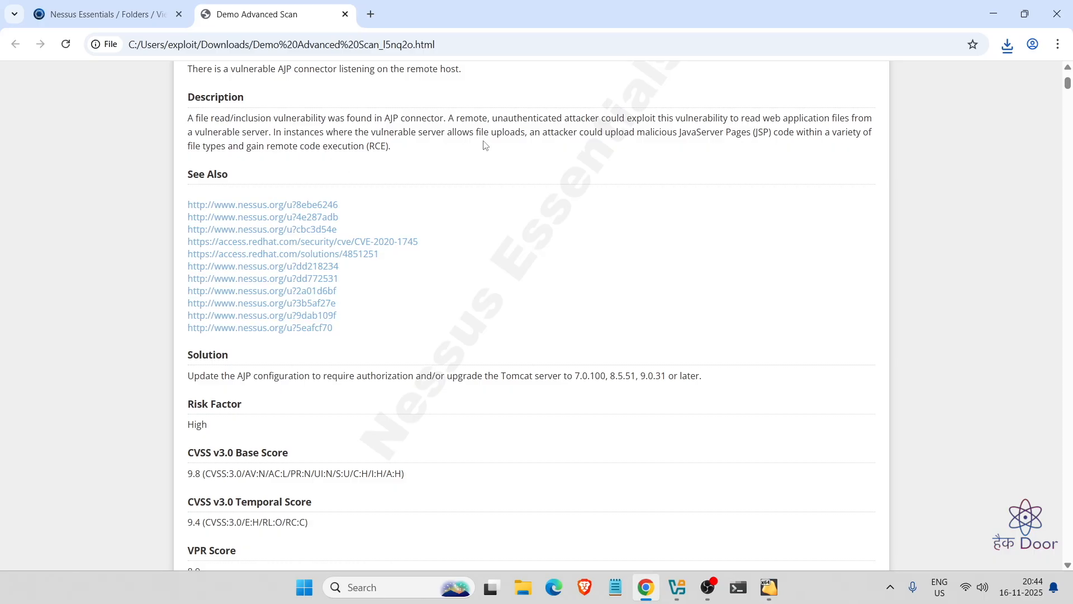
scroll(463, 268, down, 2)
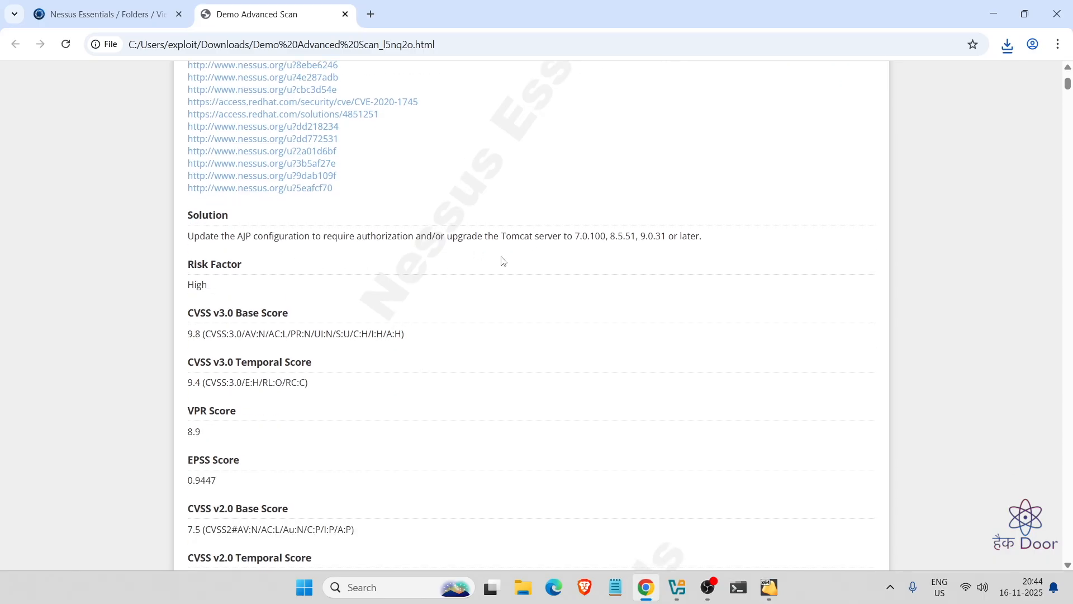
scroll(321, 388, down, 4)
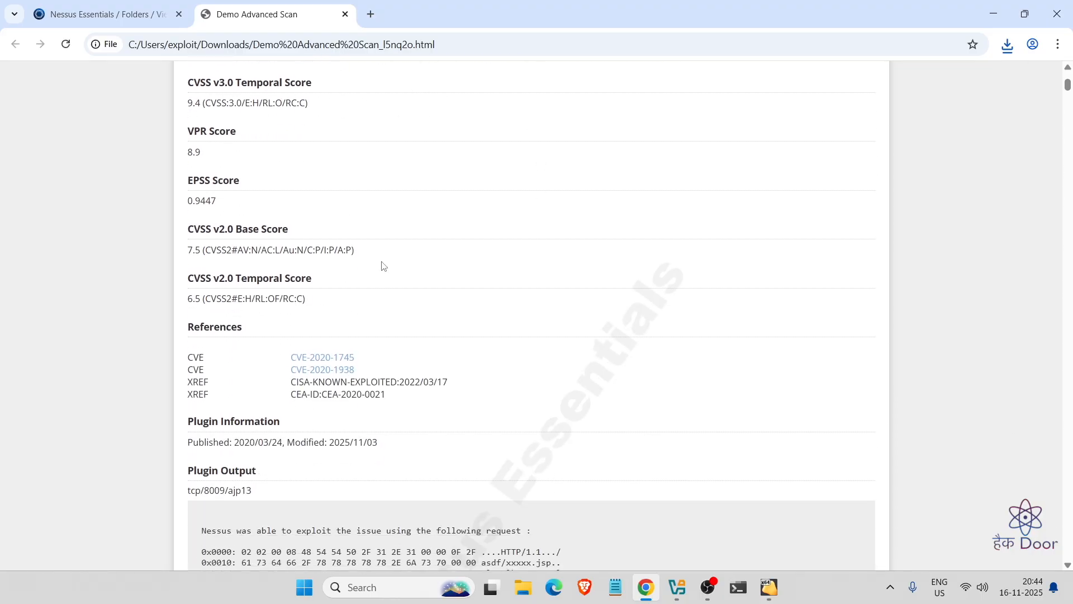
scroll(384, 266, down, 2)
scroll(384, 266, down, 2)
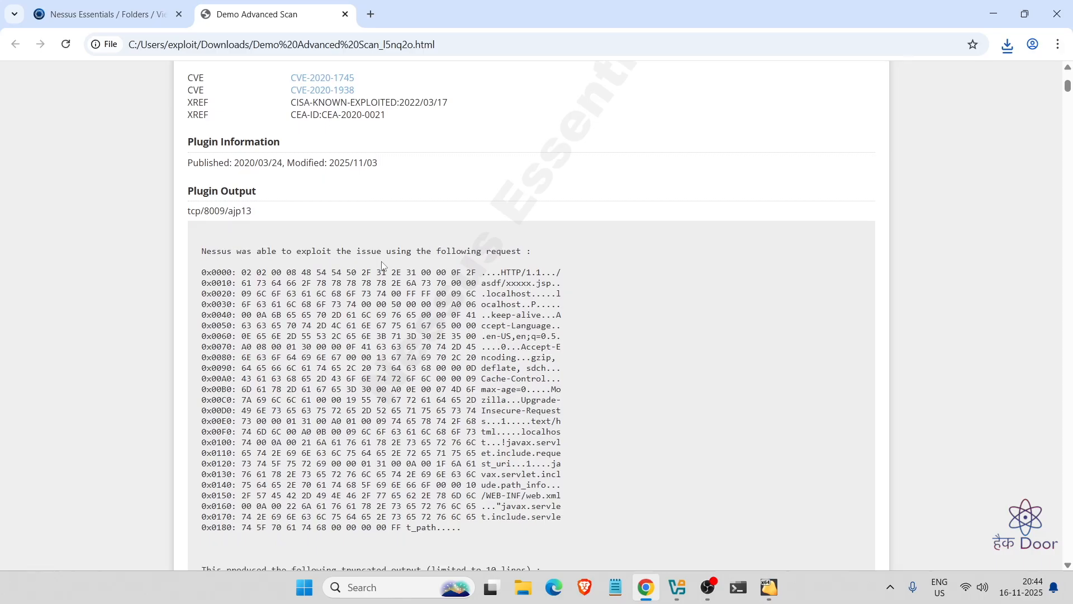
scroll(175, 121, down, 1)
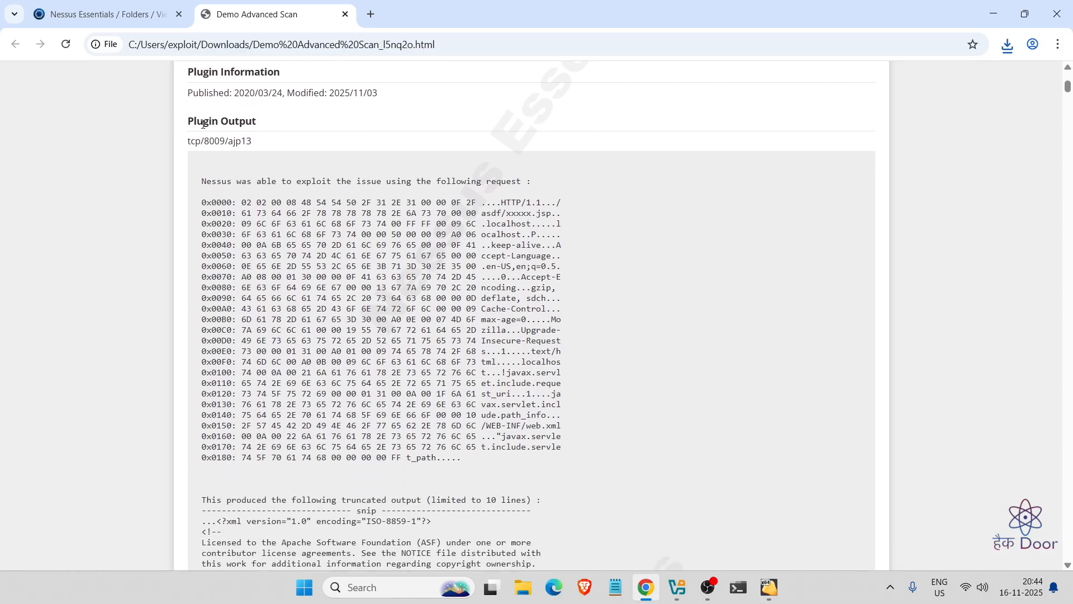
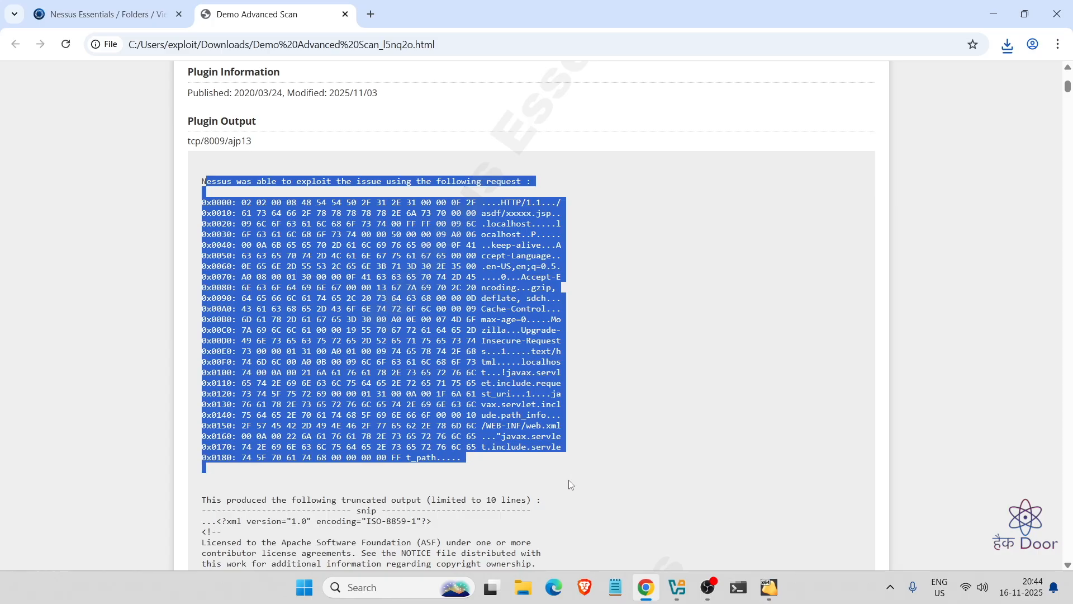
- Finish scrolling through the HTML report's findings, then return to the Demo Advanced Scan host results in Nessus Essentials
scroll(568, 480, down, 4)
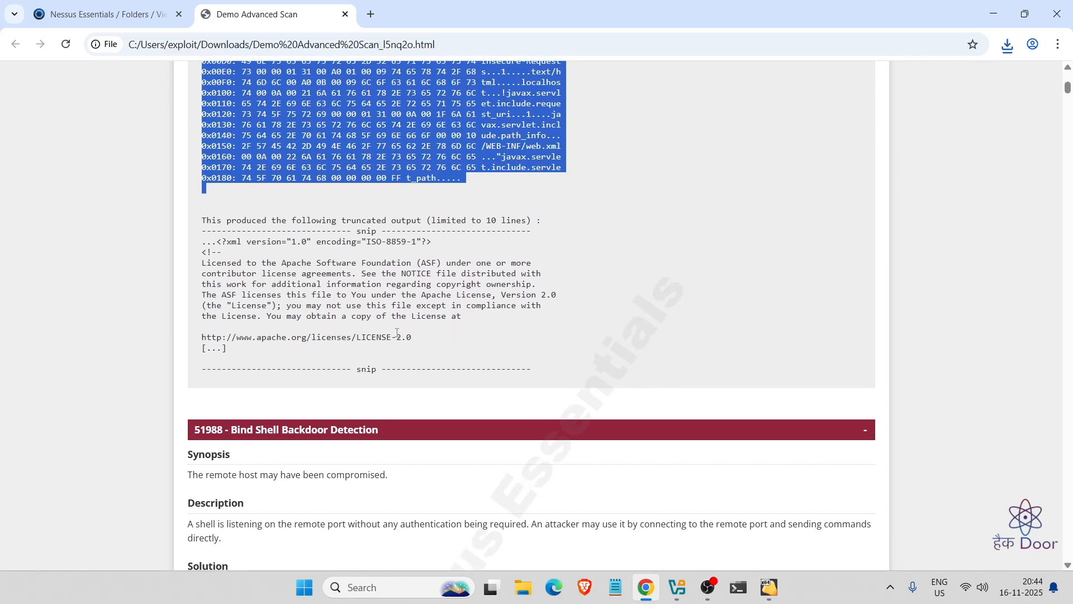
scroll(397, 332, down, 3)
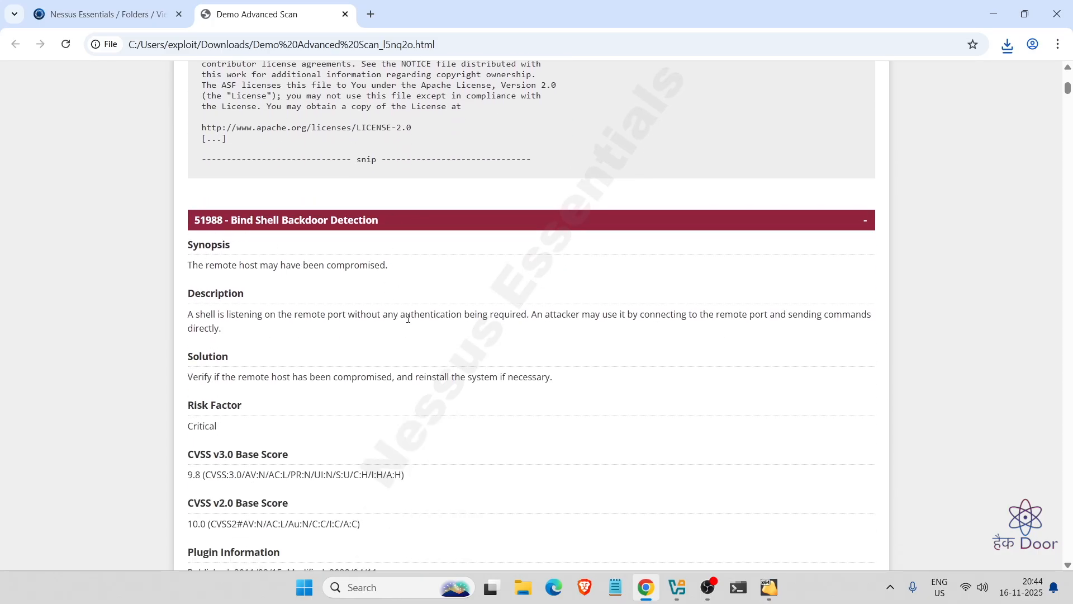
scroll(404, 311, down, 20)
scroll(409, 316, down, 8)
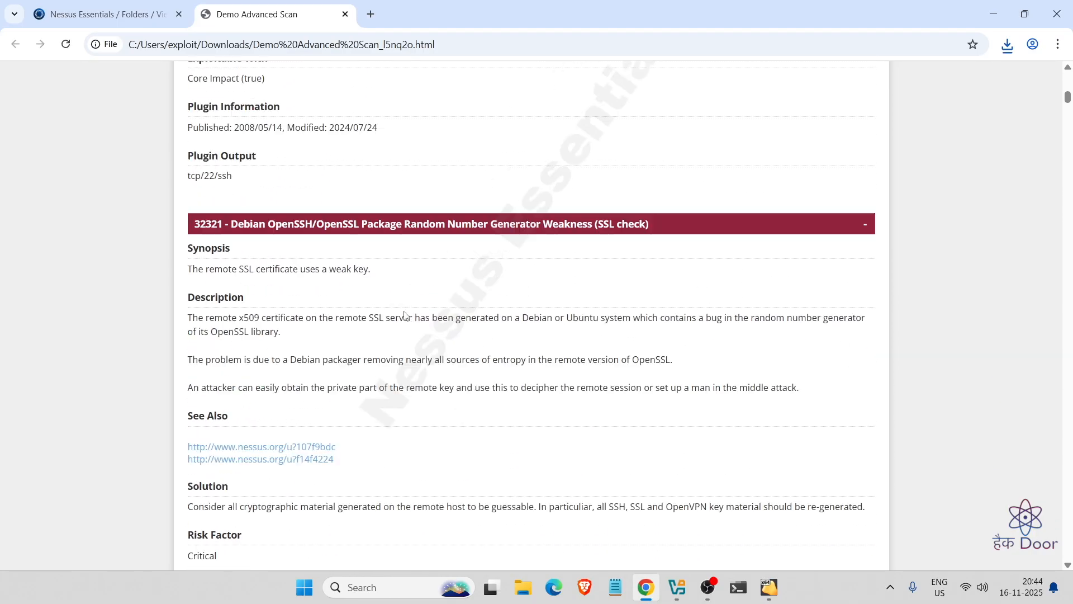
scroll(405, 316, up, 15)
click(130, 11)
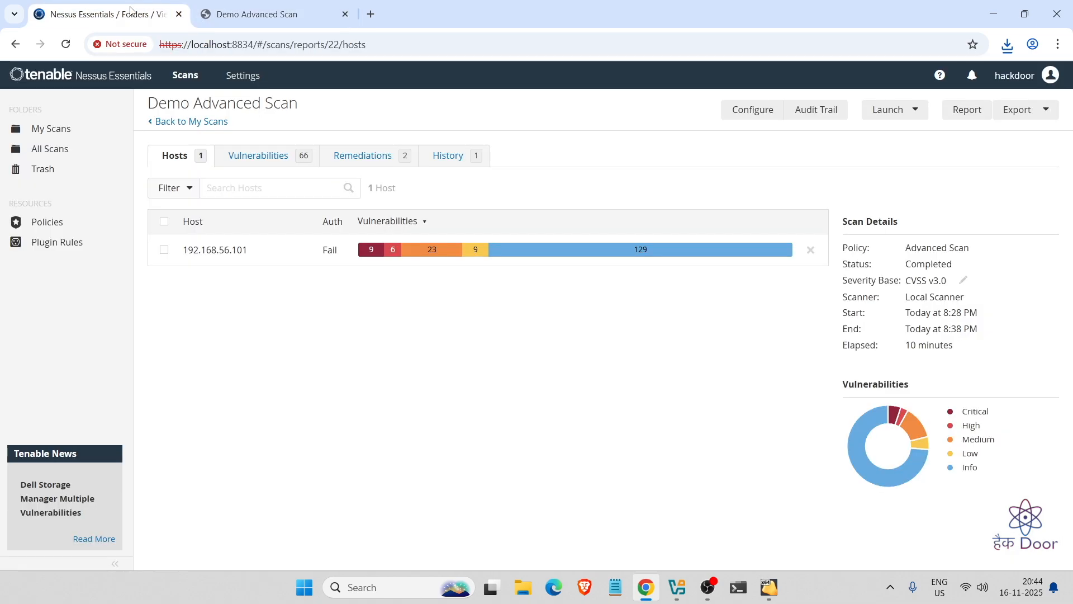